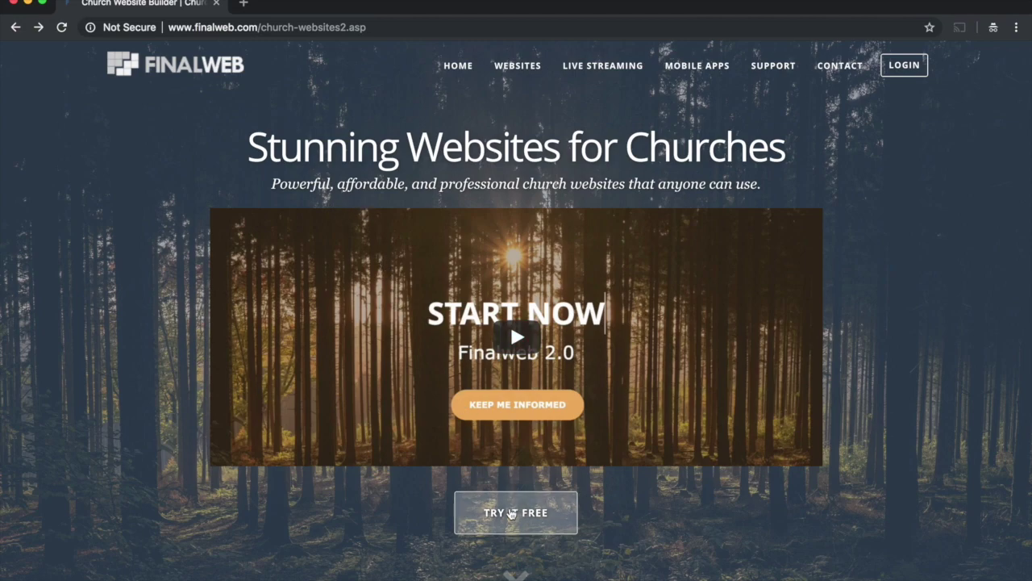
# Step: Start a Finalweb free trial and build a new site from the Vernon template
pyautogui.click(525, 512)
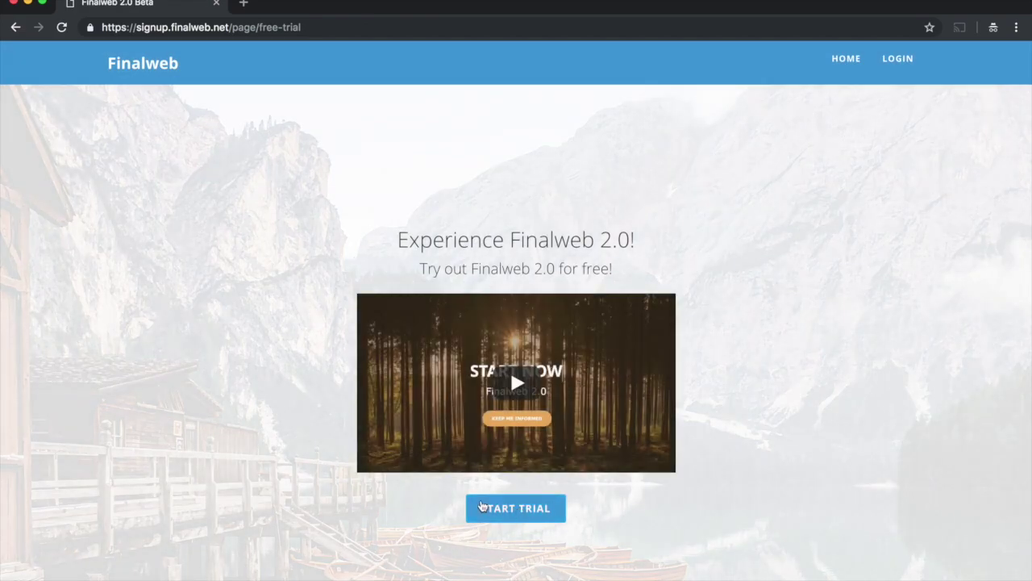
pyautogui.click(496, 508)
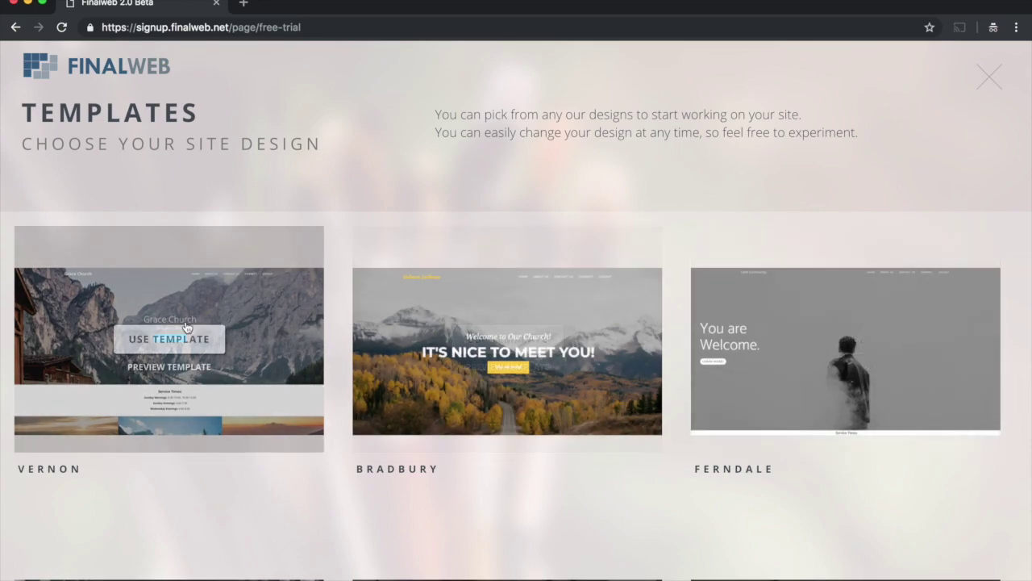
pyautogui.click(158, 340)
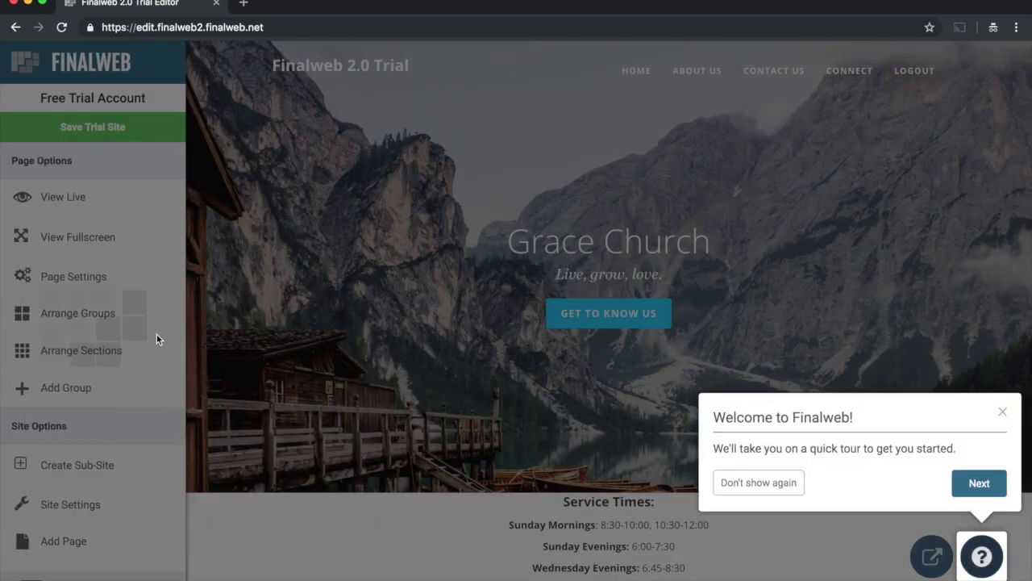
# Step: Dismiss the welcome tour permanently so it won't show again
pyautogui.moveTo(548, 339)
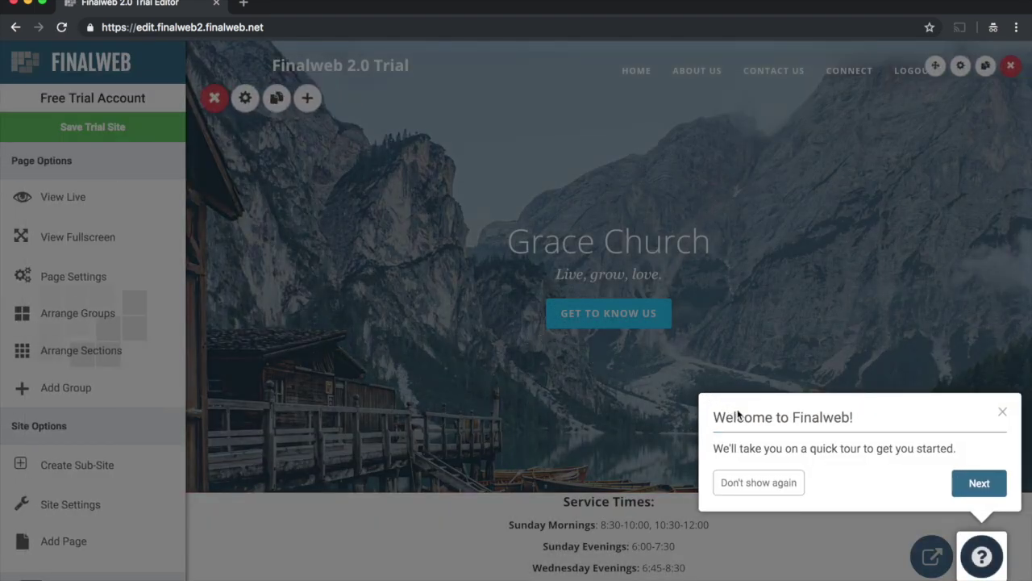
pyautogui.click(749, 485)
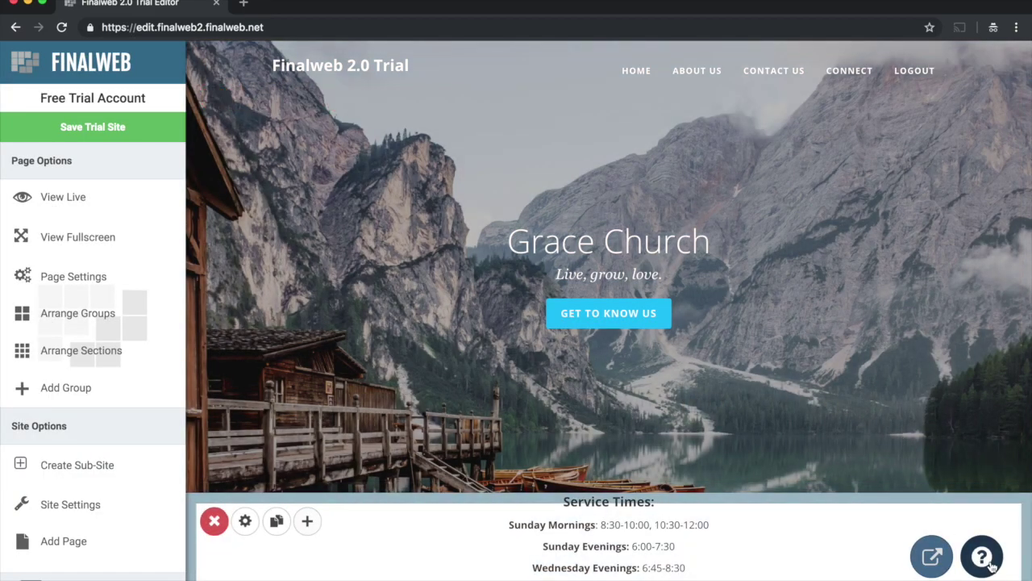
pyautogui.click(990, 564)
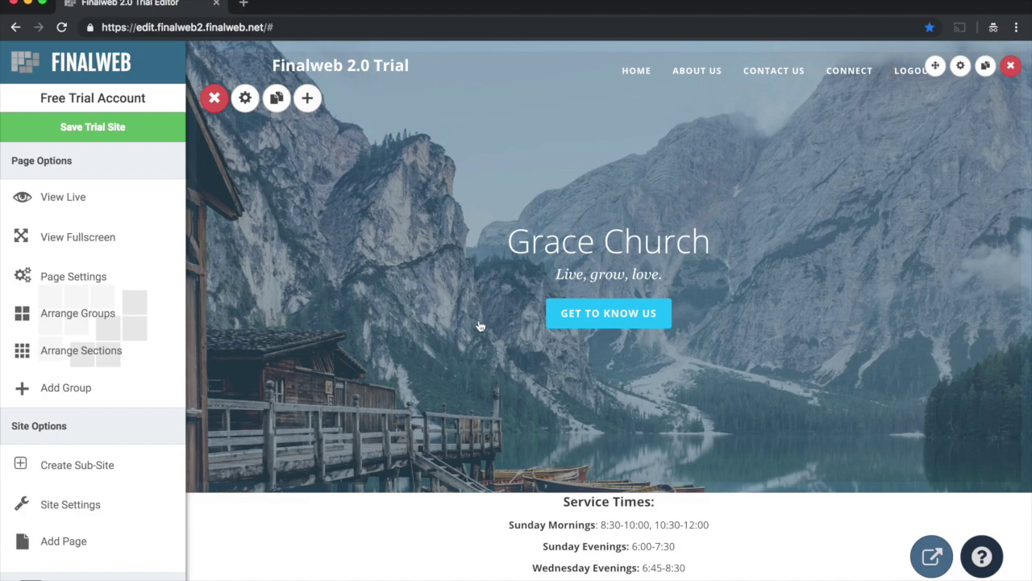
# Step: Review the homepage sections, then switch the editor into group-reordering mode
pyautogui.scroll(-5, 347, 324)
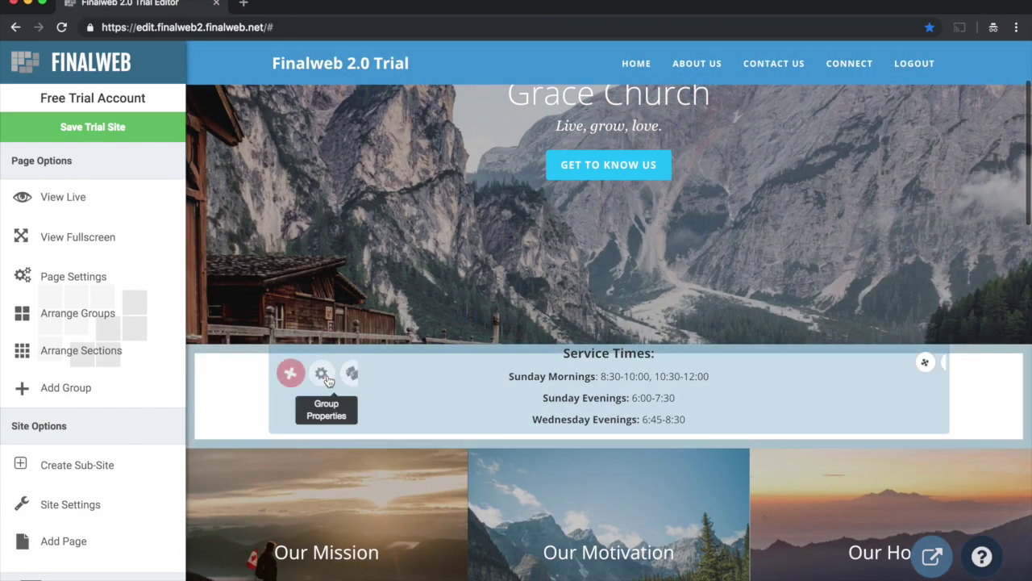
pyautogui.scroll(-1, 330, 381)
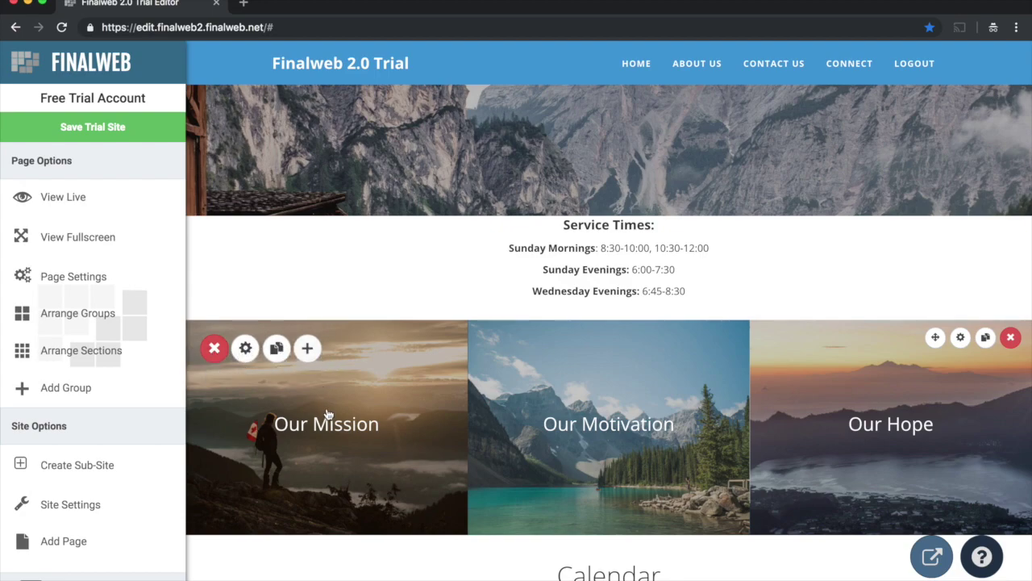
pyautogui.scroll(-3, 329, 414)
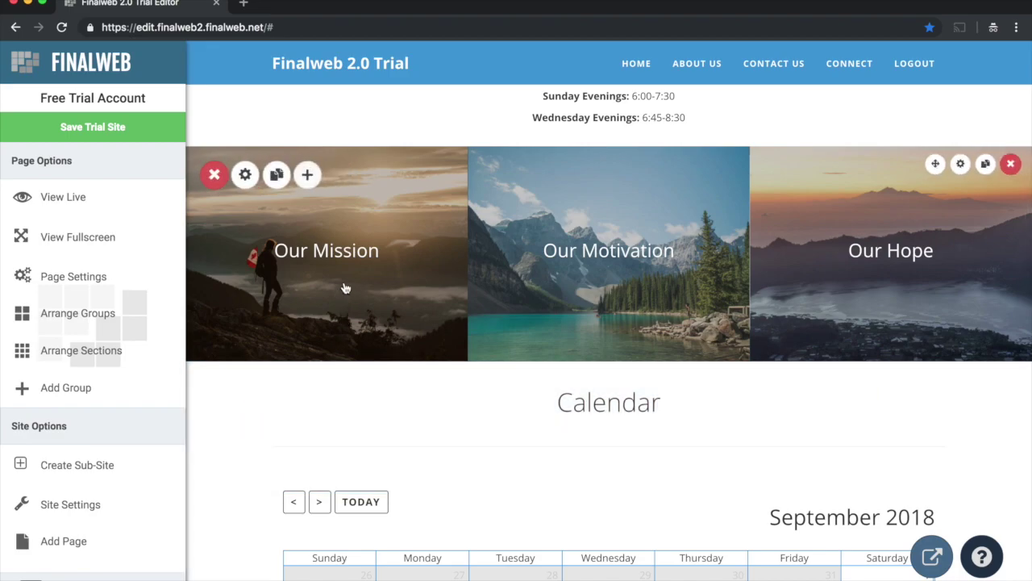
pyautogui.scroll(6, 344, 288)
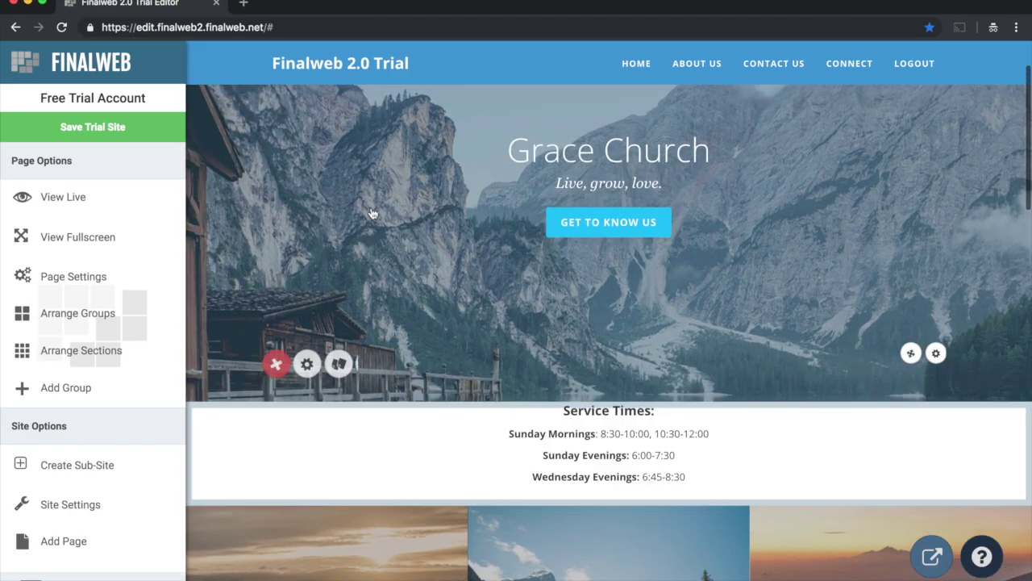
pyautogui.scroll(-2, 348, 249)
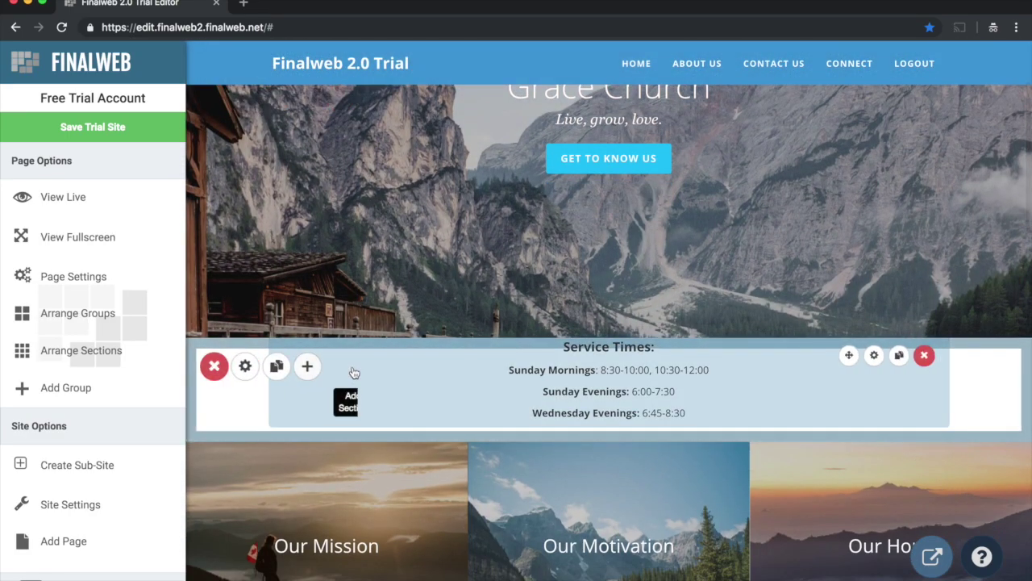
pyautogui.scroll(-2, 353, 372)
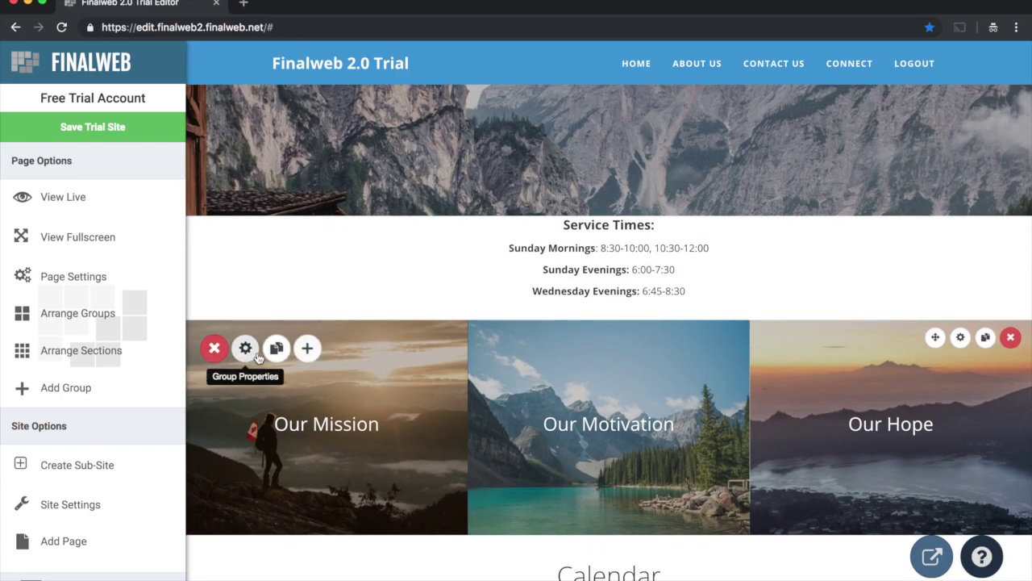
pyautogui.scroll(-5, 346, 392)
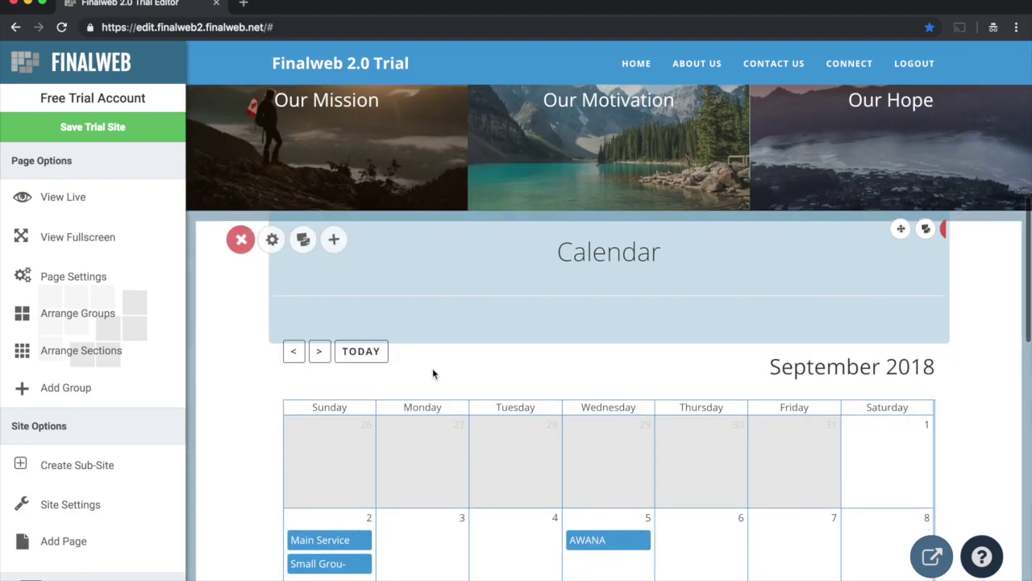
pyautogui.scroll(-1, 433, 373)
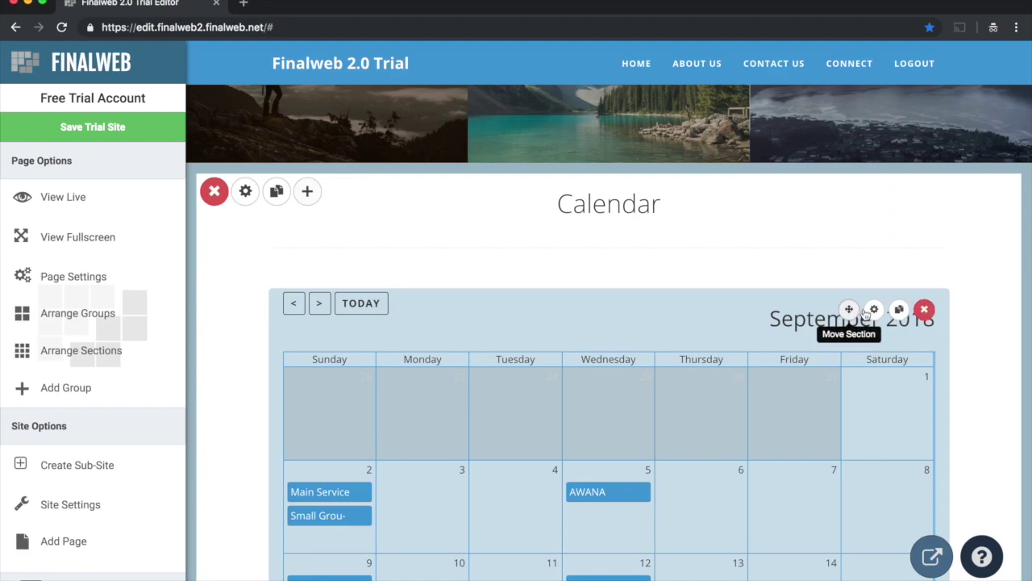
pyautogui.scroll(4, 719, 295)
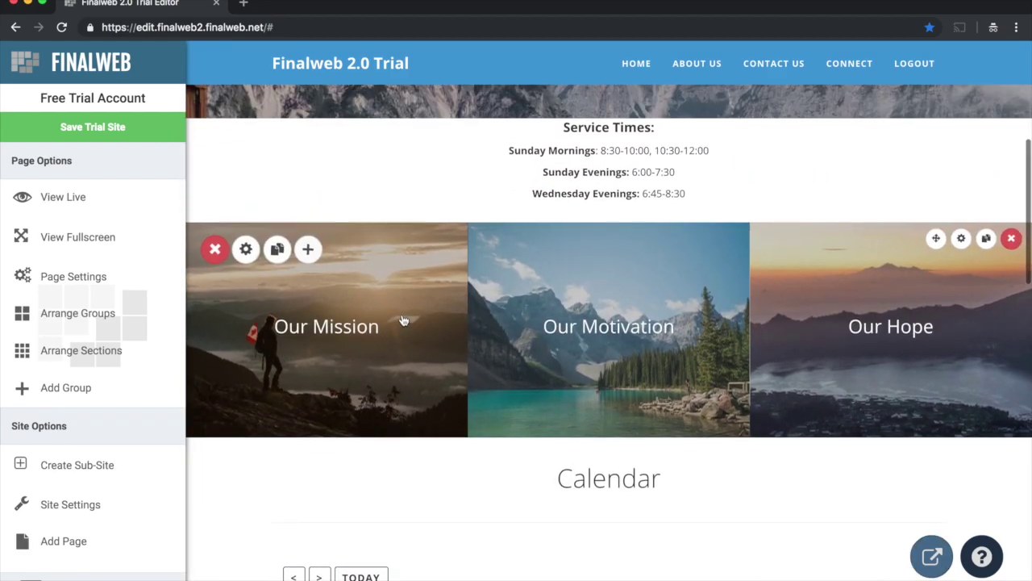
pyautogui.click(97, 313)
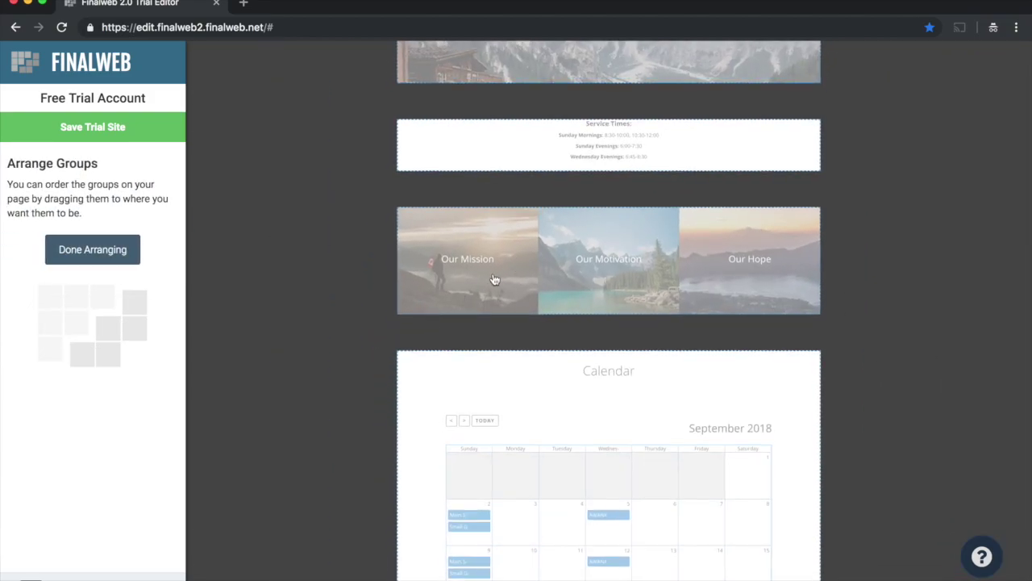
pyautogui.moveTo(496, 273); pyautogui.dragTo(601, 376)
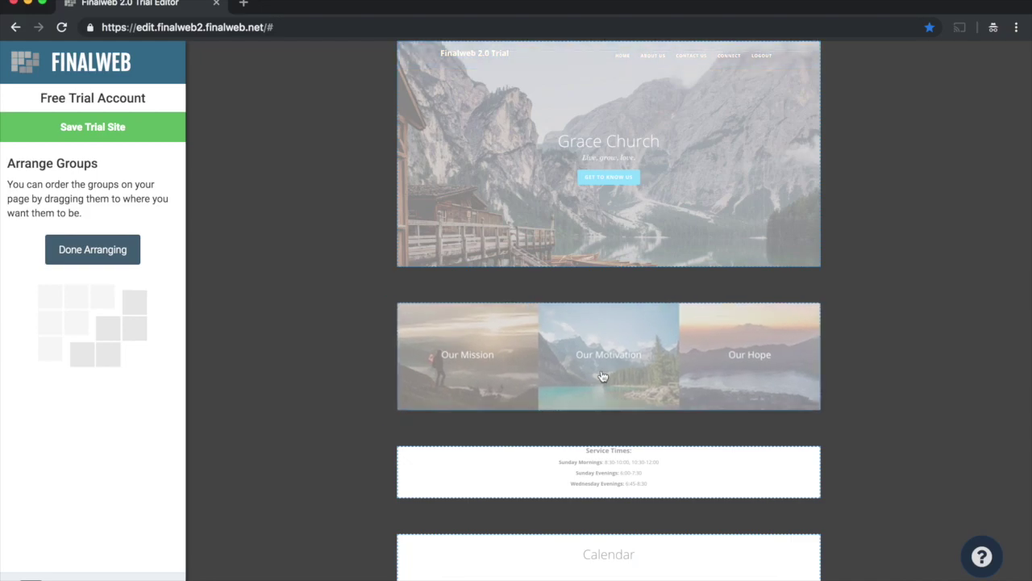
pyautogui.moveTo(558, 461); pyautogui.dragTo(579, 321)
pyautogui.click(86, 244)
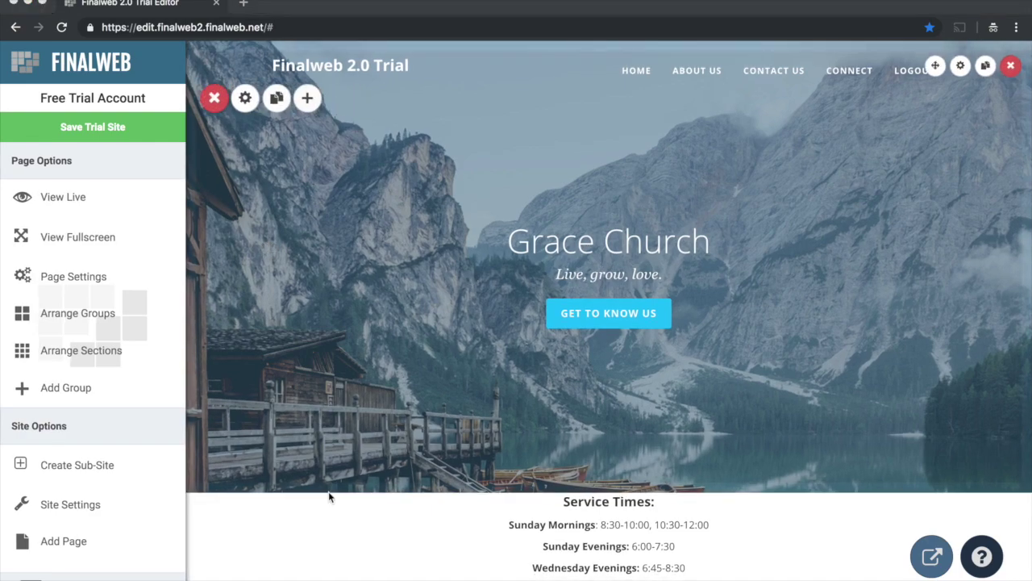
pyautogui.moveTo(377, 66)
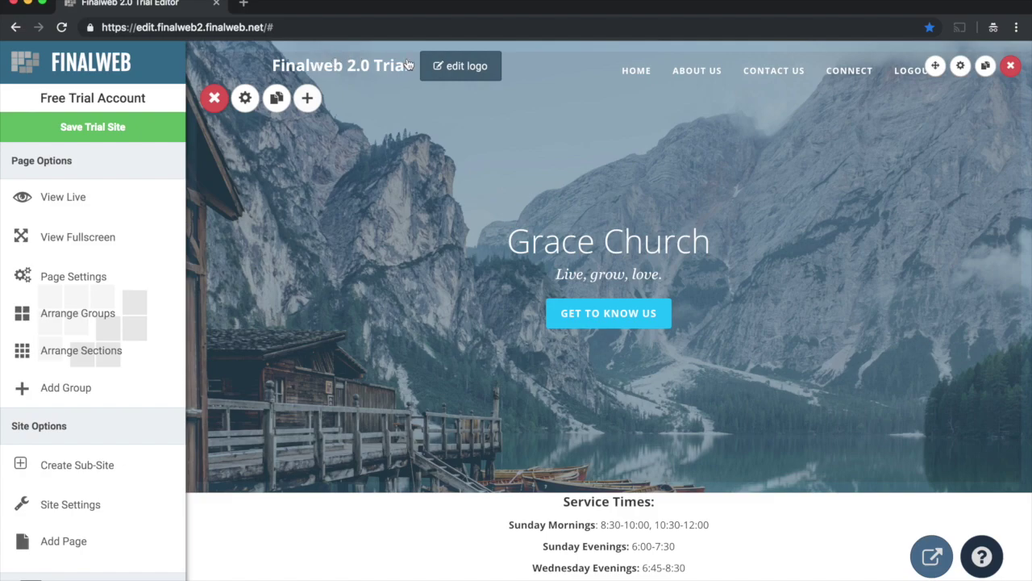
# Step: Change the site logo text to 'Bridgeport Church' and save it
pyautogui.click(456, 68)
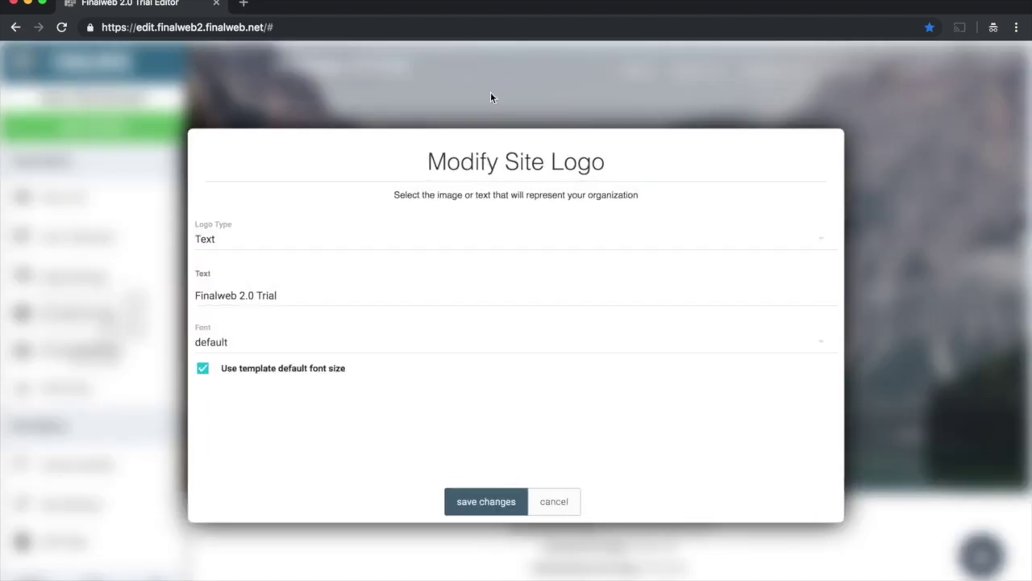
pyautogui.moveTo(255, 280); pyautogui.dragTo(106, 280)
pyautogui.write('B')
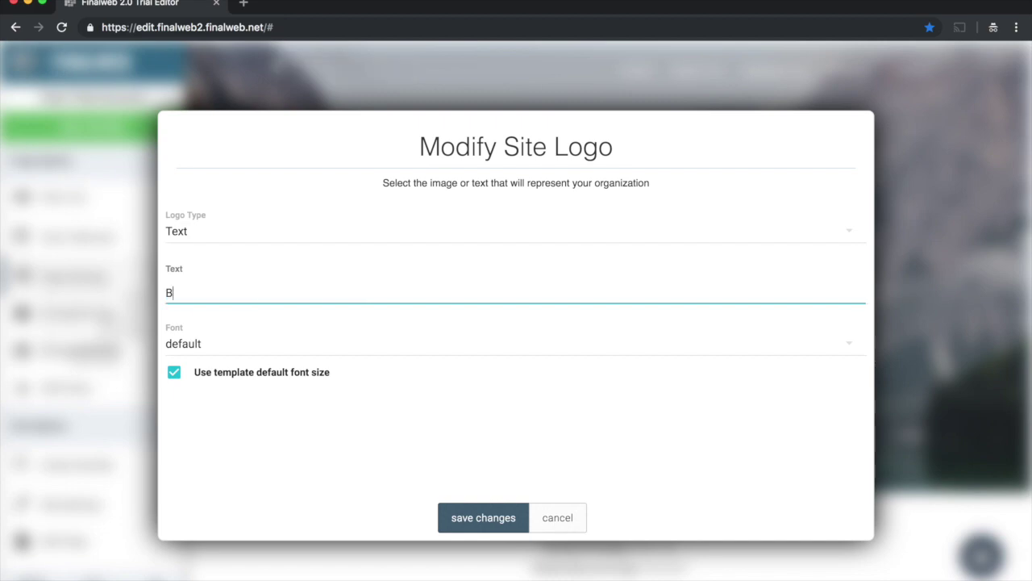
pyautogui.write('ridgeport Church')
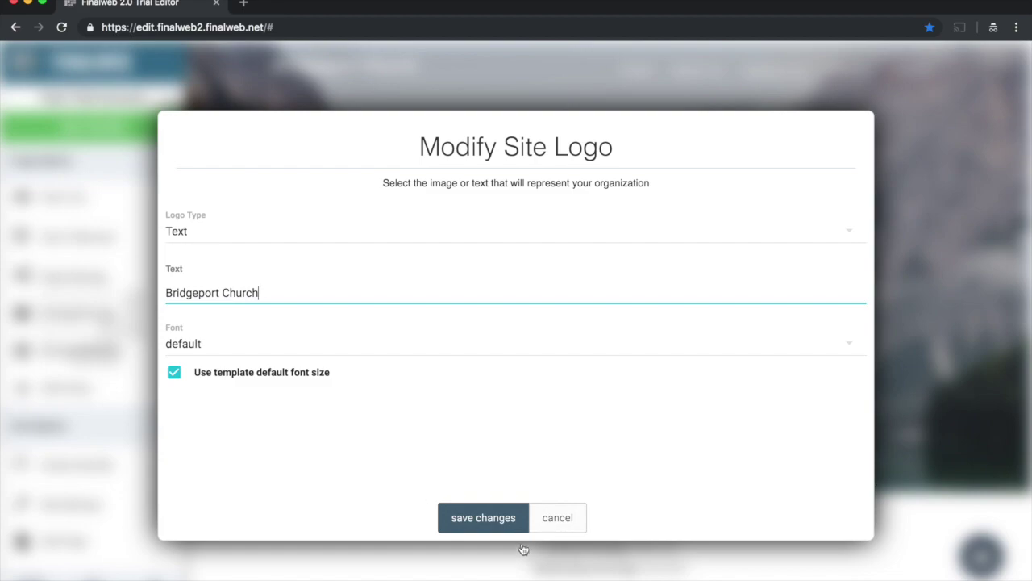
pyautogui.click(476, 520)
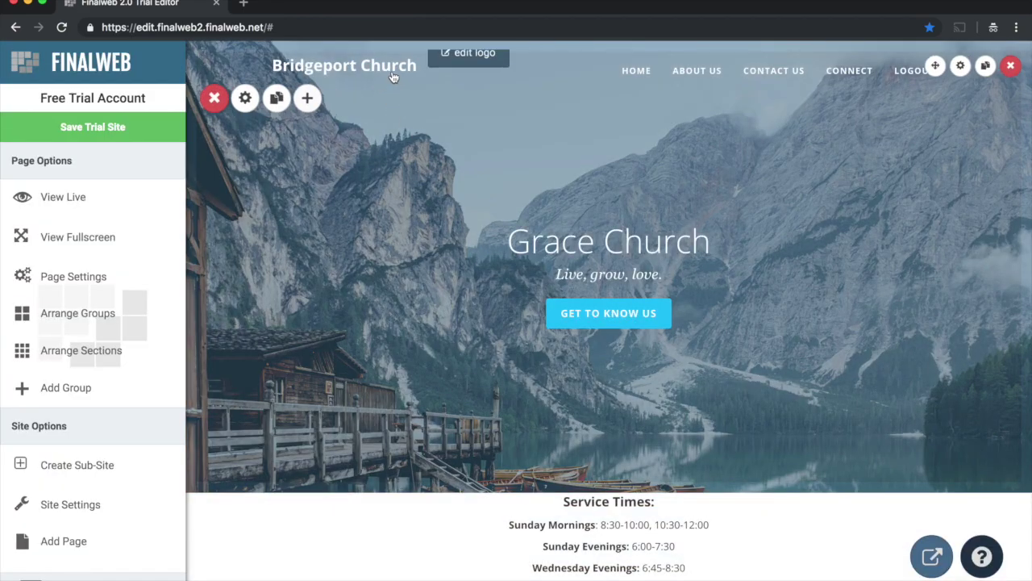
# Step: Switch the logo to an image and upload bc4logo.png as the site logo
pyautogui.click(452, 67)
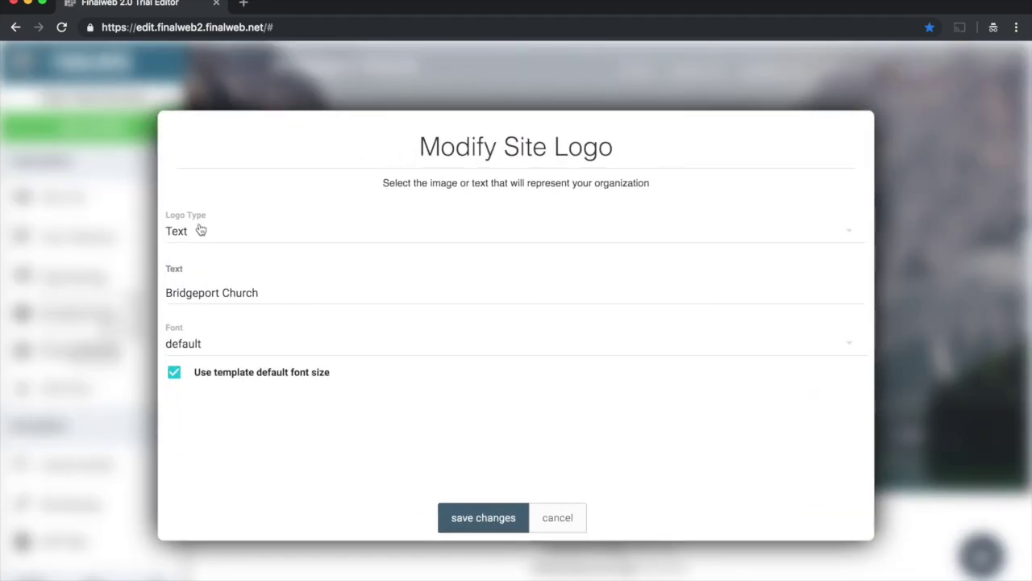
pyautogui.click(191, 232)
pyautogui.click(193, 256)
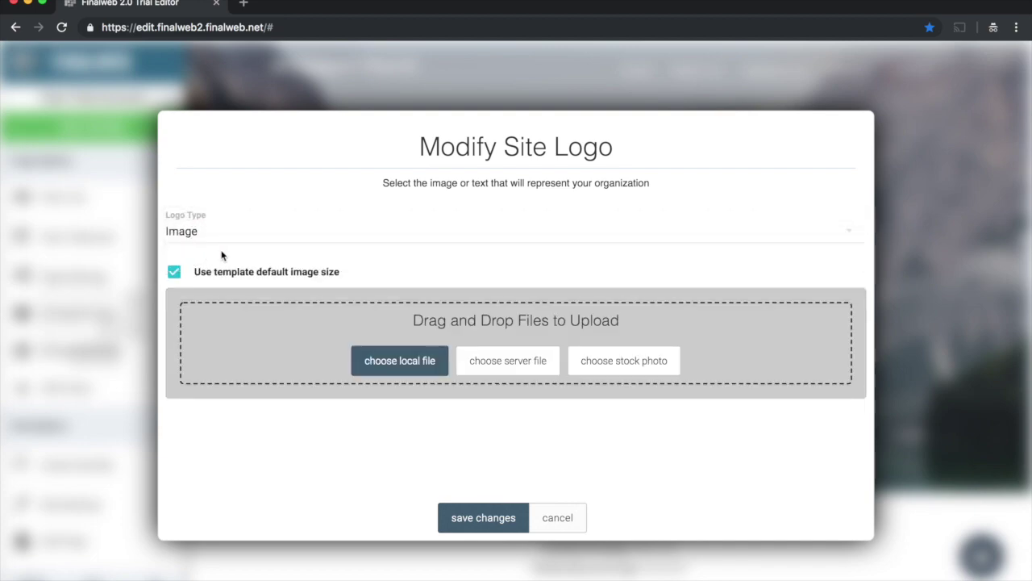
pyautogui.click(370, 362)
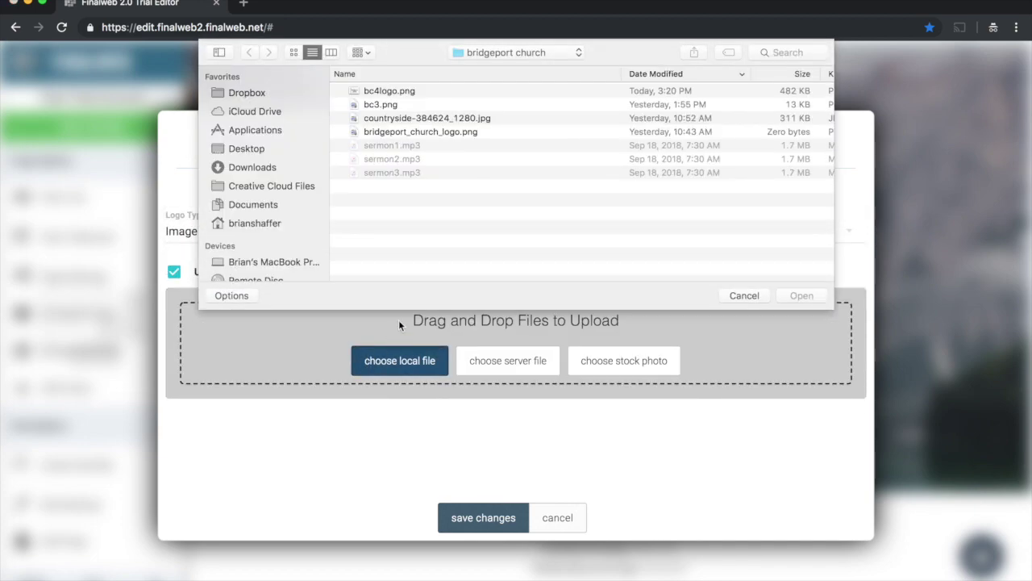
pyautogui.doubleClick(390, 92)
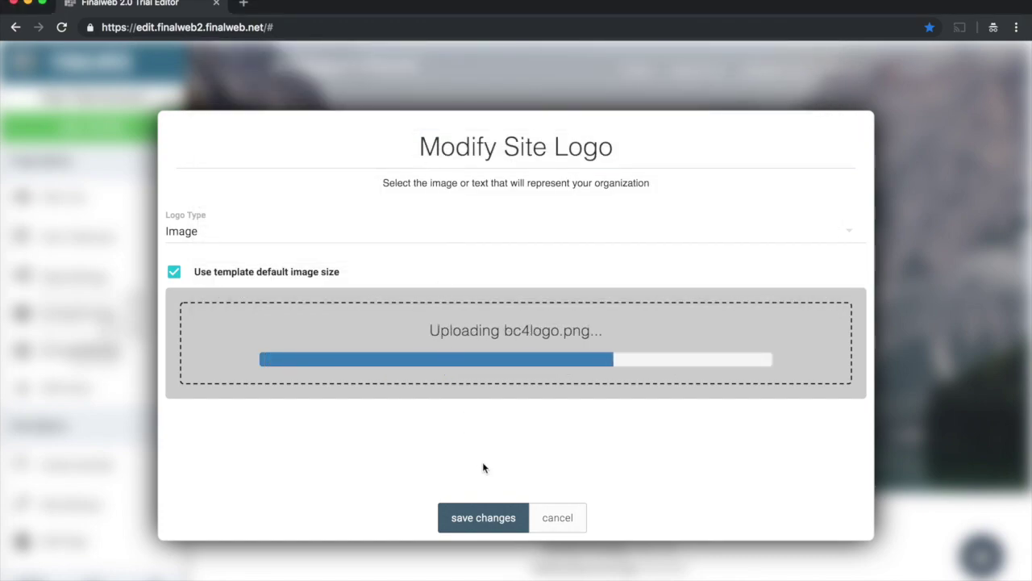
pyautogui.click(483, 518)
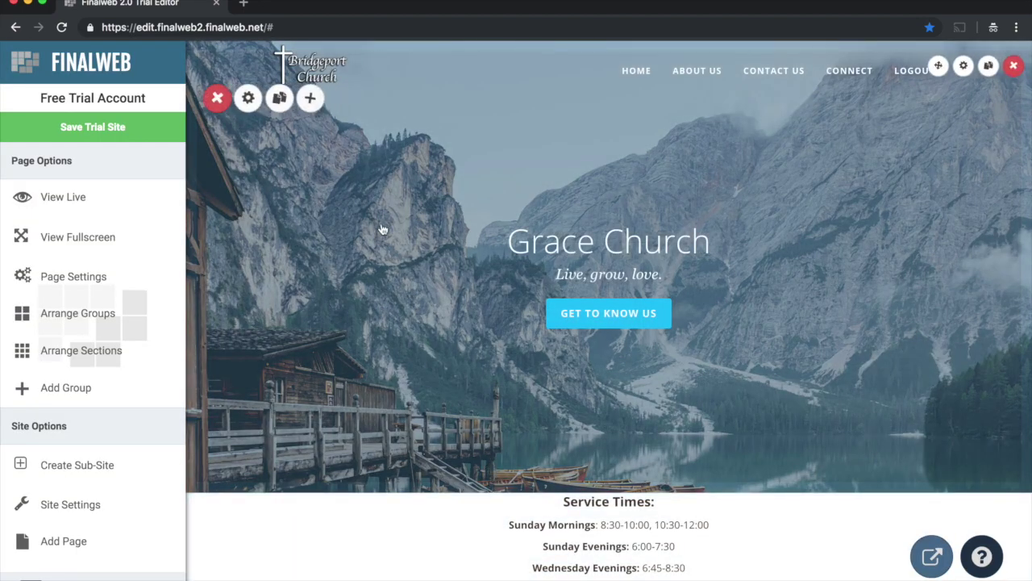
pyautogui.moveTo(334, 84)
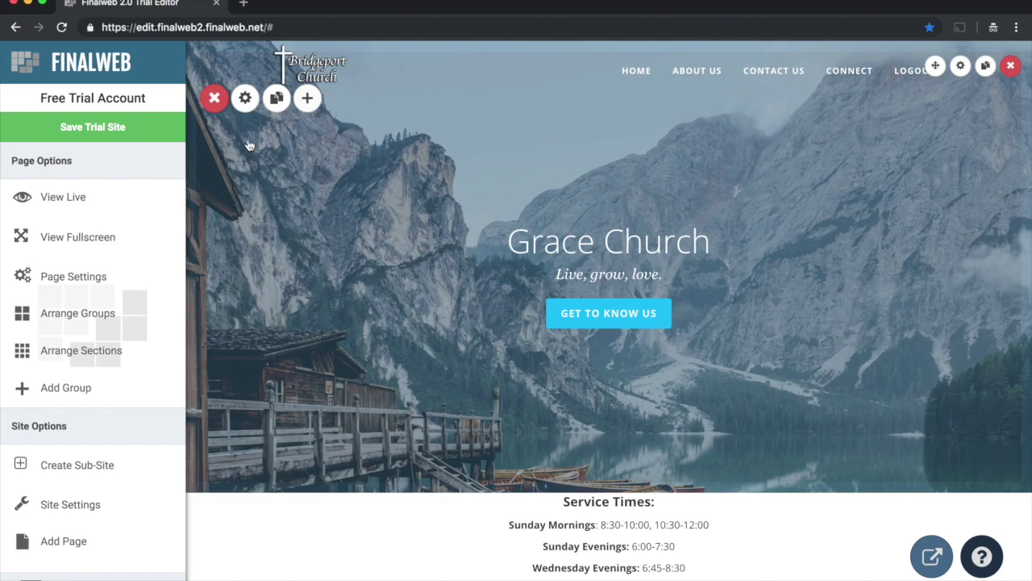
# Step: Remove the hero's mountain lake background, keep the Image background type, and browse stock photos
pyautogui.click(246, 99)
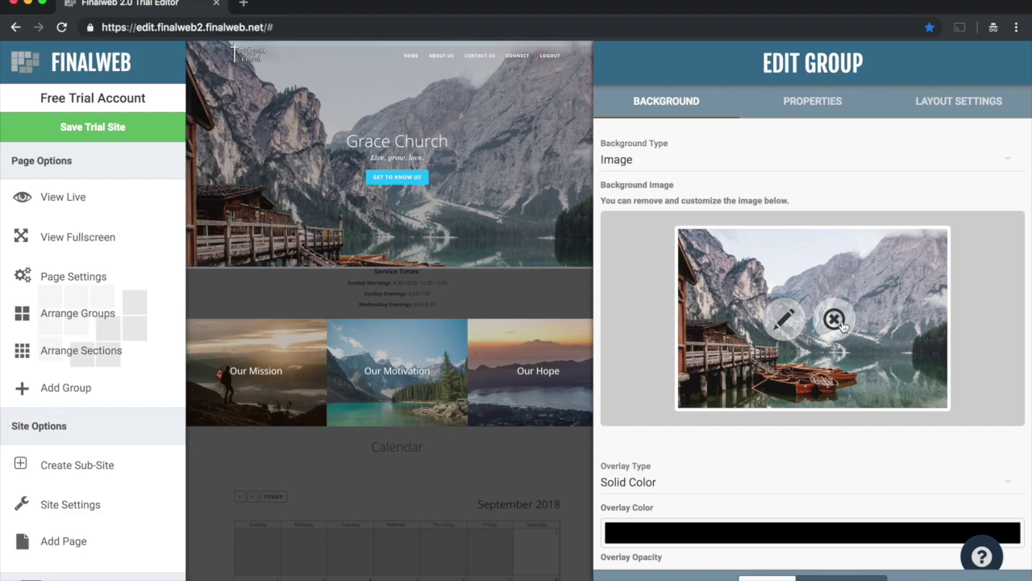
pyautogui.click(835, 319)
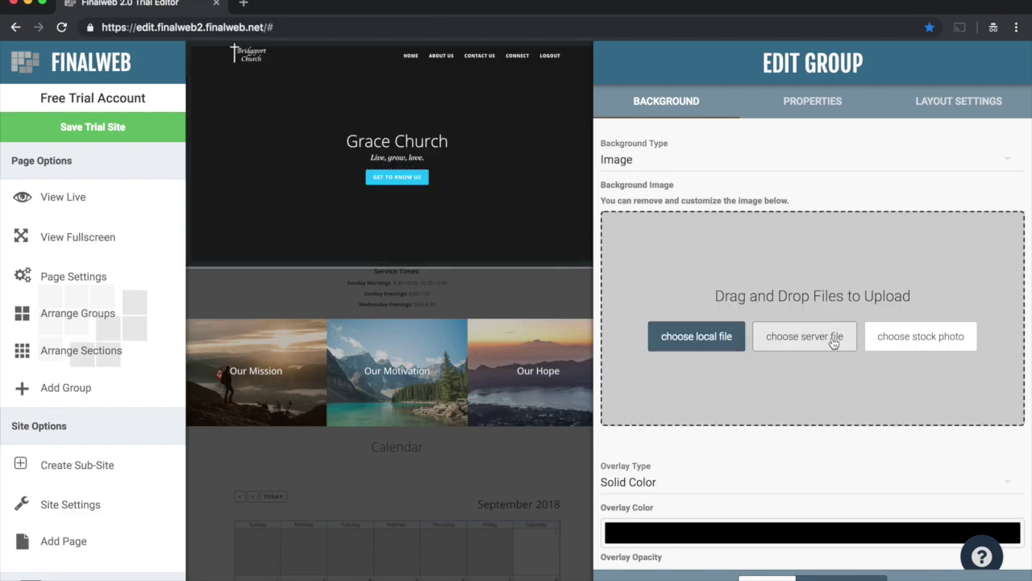
pyautogui.click(631, 164)
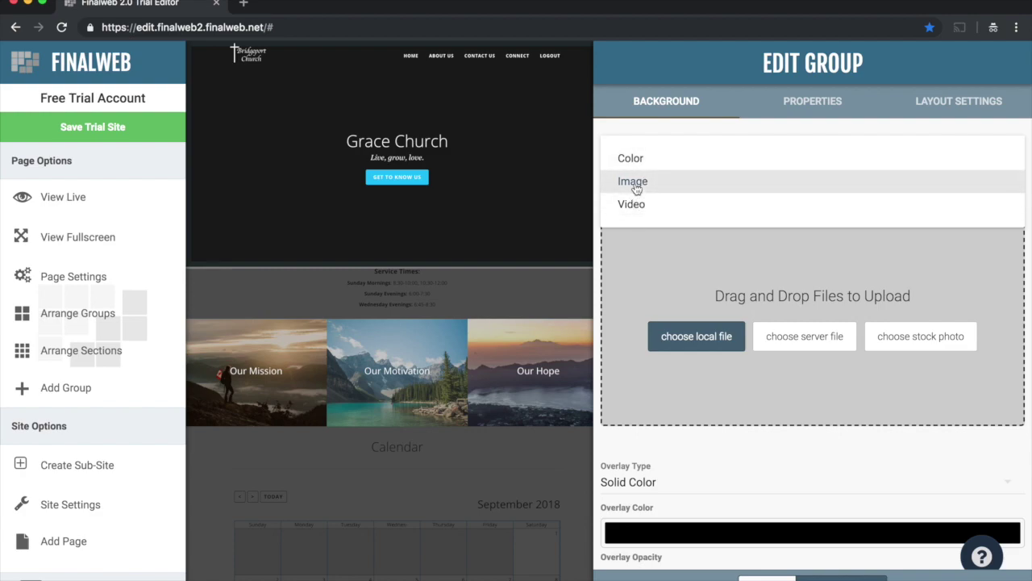
pyautogui.click(636, 184)
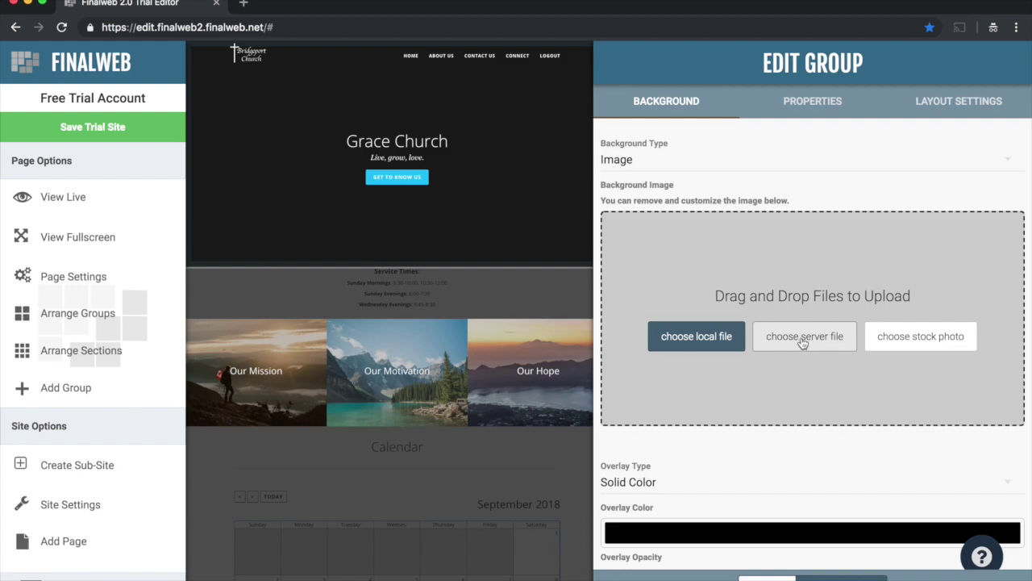
pyautogui.click(916, 338)
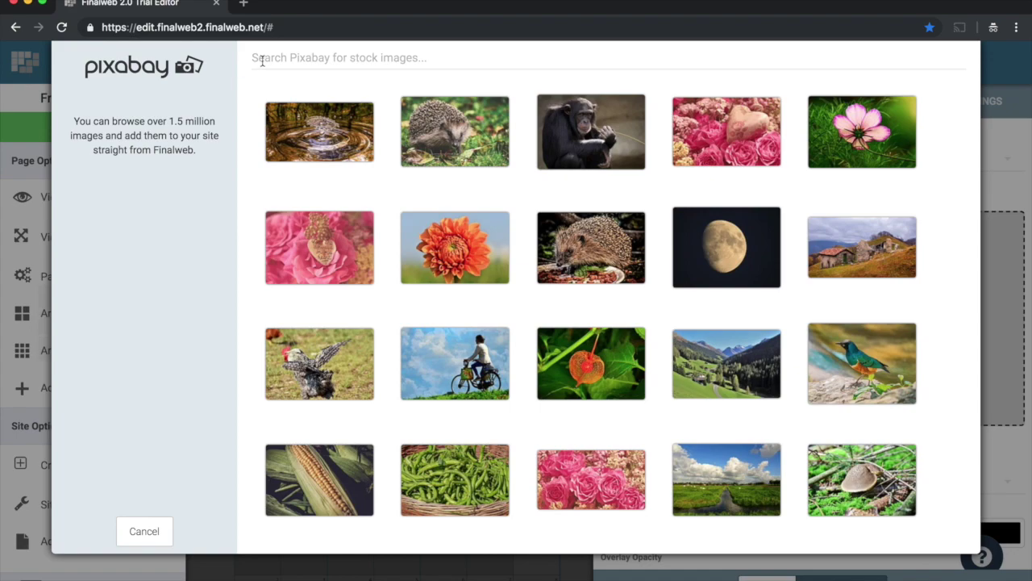
# Step: Search stock photos for 'nature' and set the red autumn forest path as the hero background
pyautogui.click(288, 60)
pyautogui.write('nature')
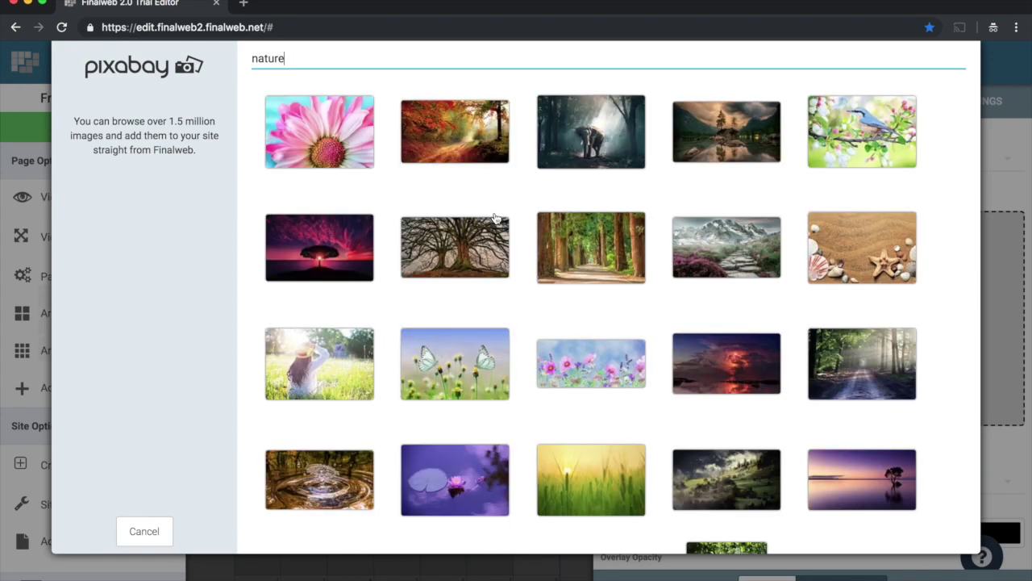
pyautogui.scroll(-1, 502, 229)
pyautogui.scroll(-1, 502, 230)
pyautogui.scroll(-1, 494, 231)
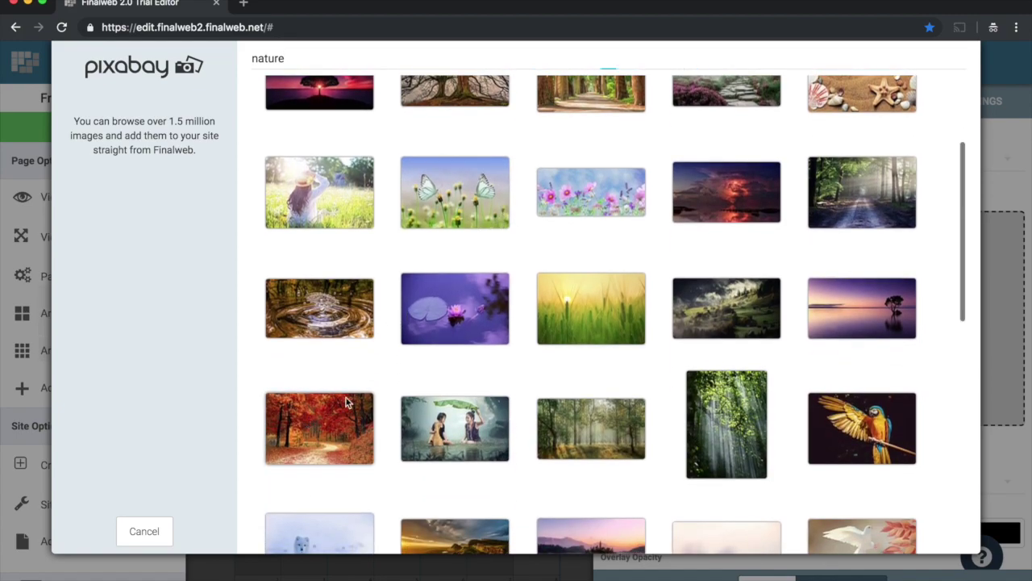
pyautogui.click(307, 424)
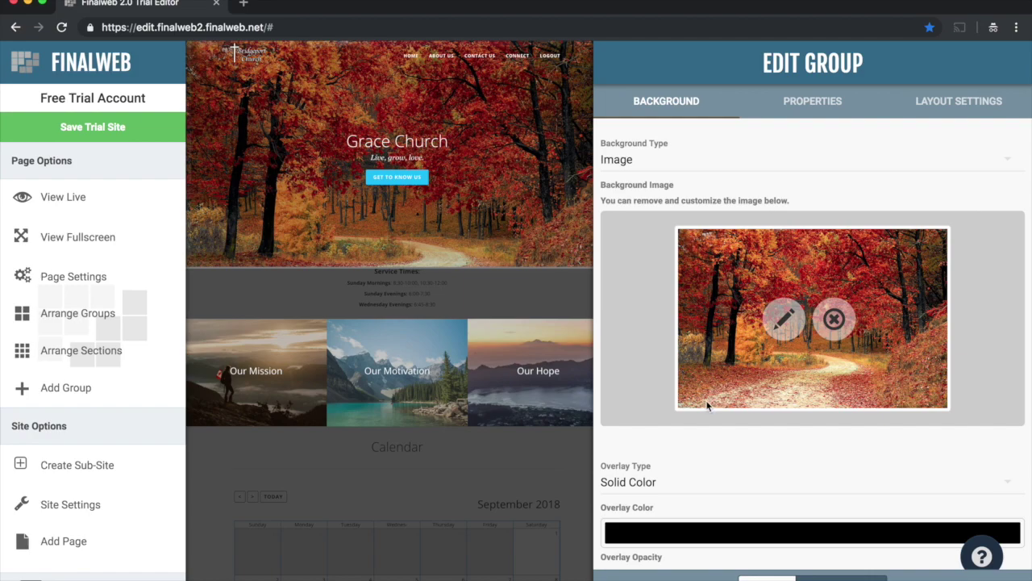
# Step: Lower the hero background's black overlay opacity from 67% to 31% and close the group settings
pyautogui.scroll(-3, 710, 391)
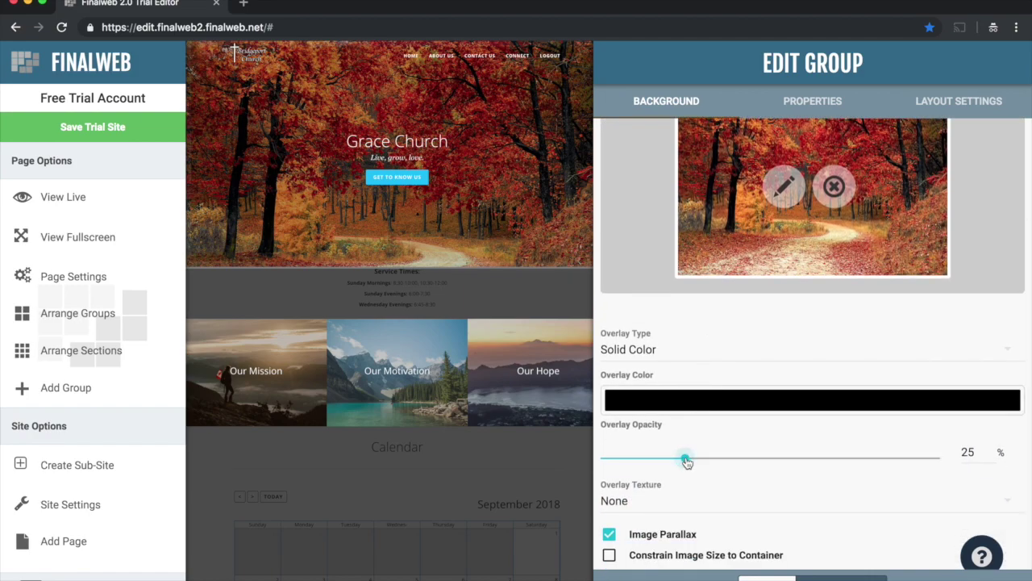
pyautogui.moveTo(684, 459); pyautogui.dragTo(828, 458)
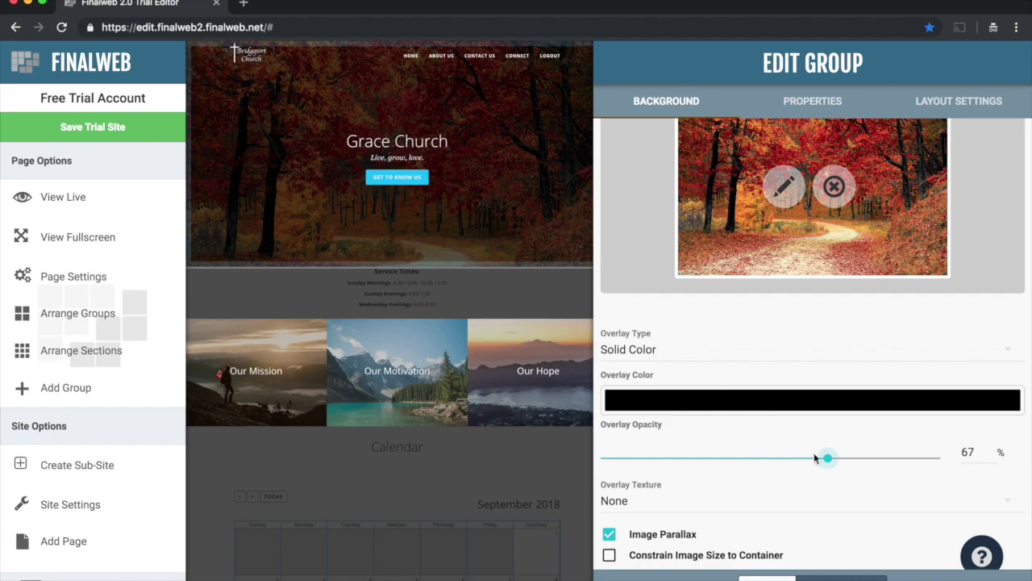
pyautogui.moveTo(824, 458); pyautogui.dragTo(601, 458)
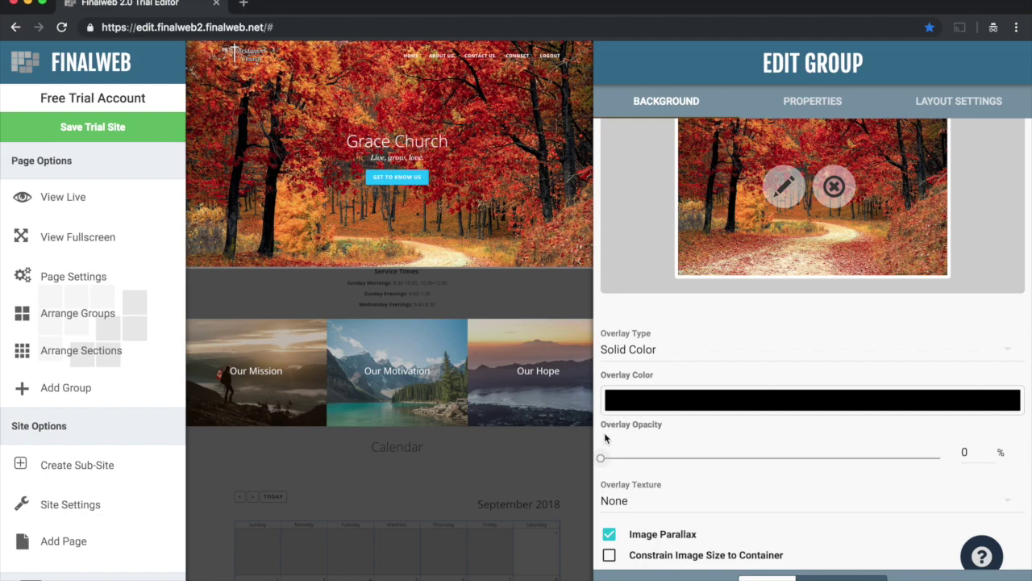
pyautogui.moveTo(605, 463); pyautogui.dragTo(698, 463)
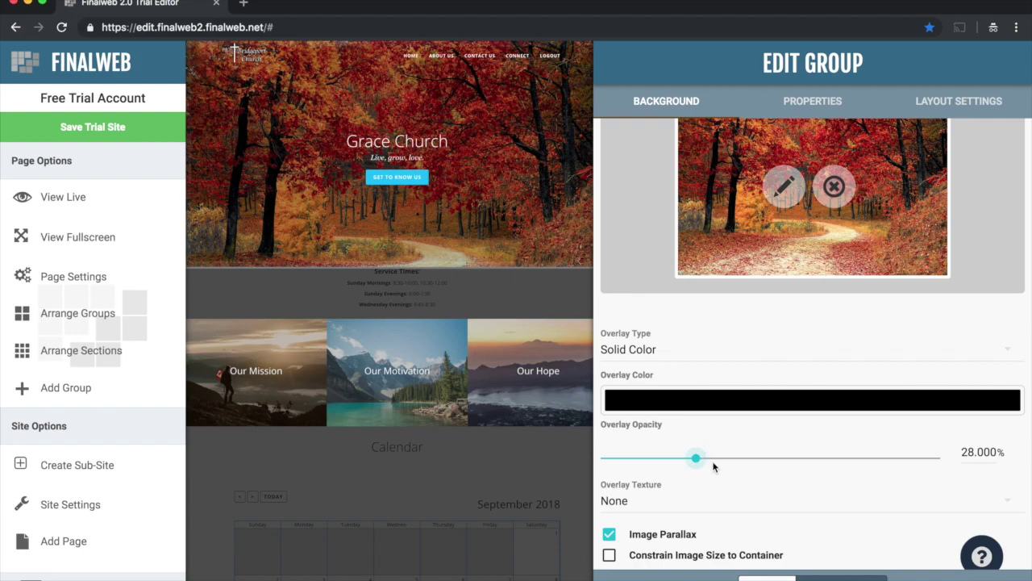
pyautogui.moveTo(702, 463); pyautogui.dragTo(706, 463)
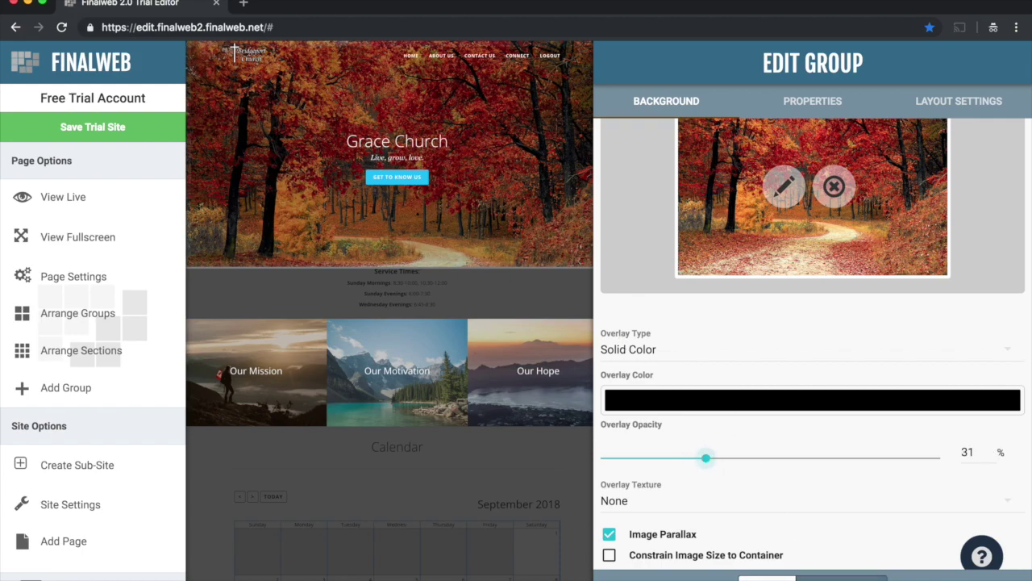
pyautogui.press('Escape')
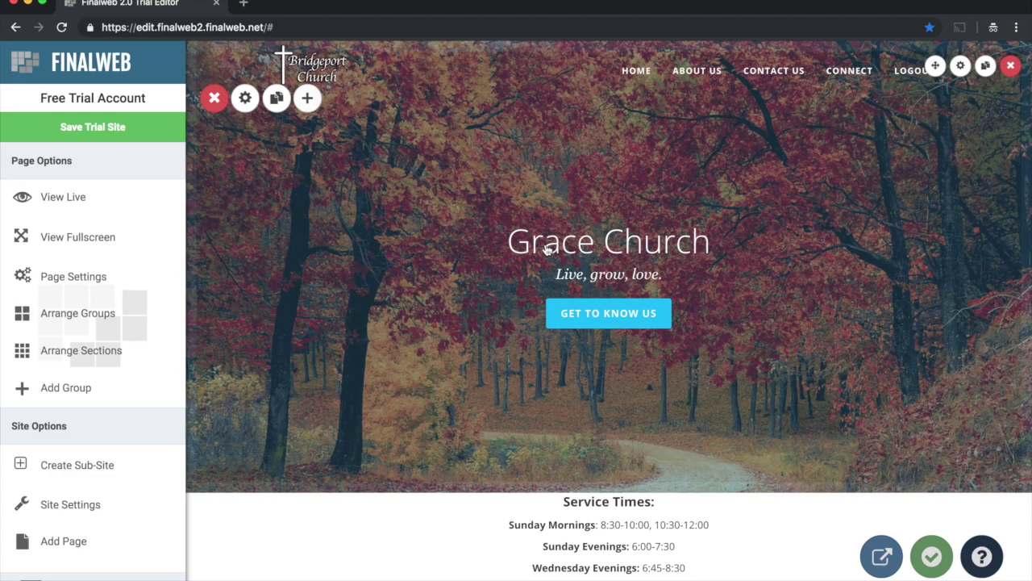
# Step: Change the hero heading to 'Bridgeport Church' and the tagline to 'Valencia, California', then save
pyautogui.click(547, 250)
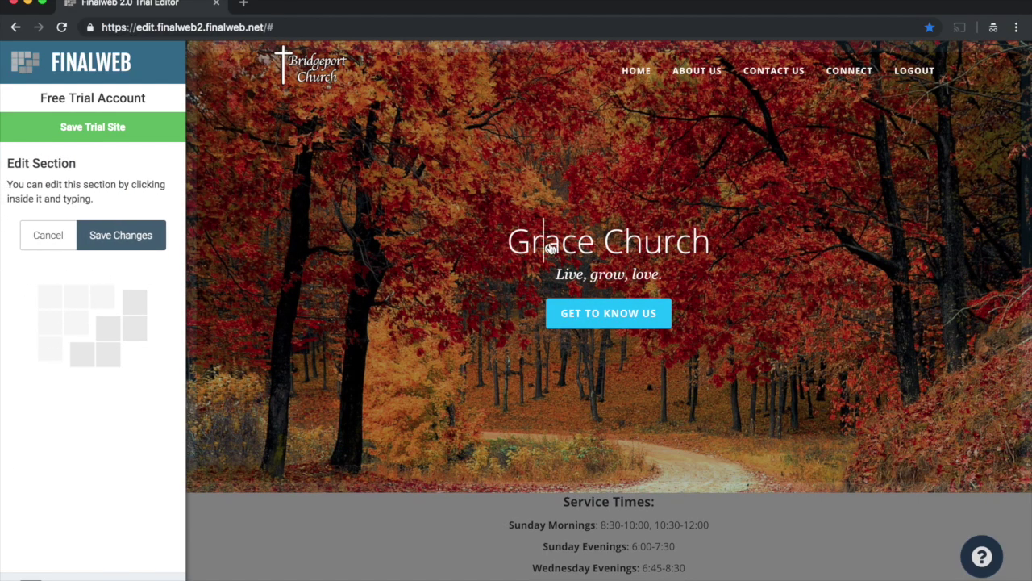
pyautogui.doubleClick(549, 246)
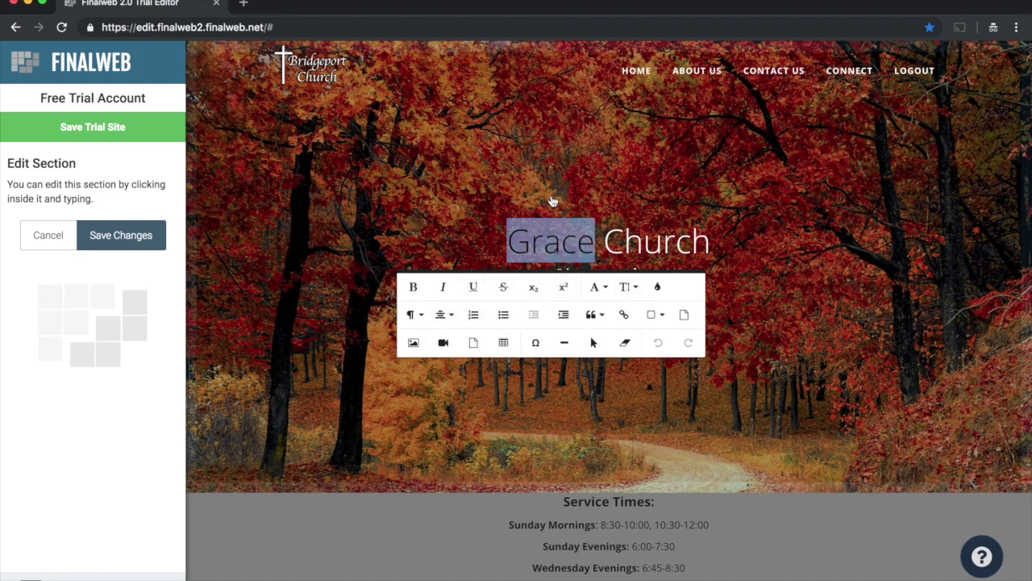
pyautogui.write('Bridgeport')
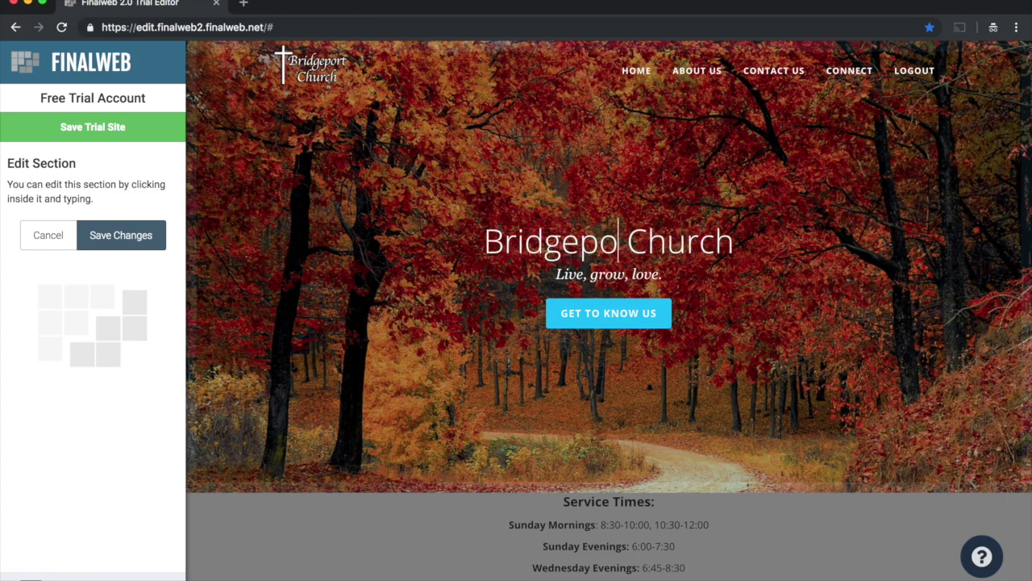
pyautogui.moveTo(574, 279); pyautogui.dragTo(664, 279)
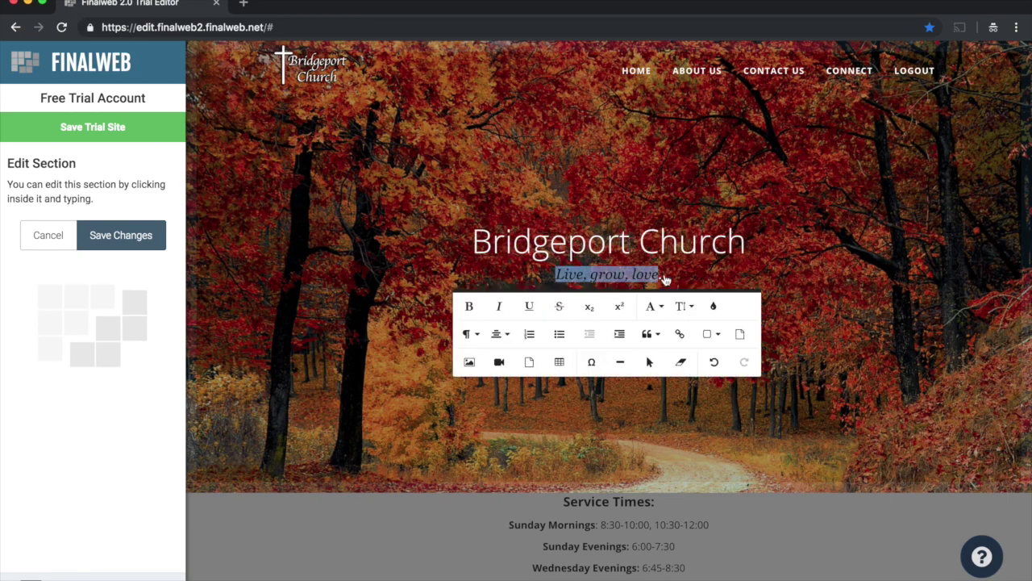
pyautogui.write('Valencia, California.')
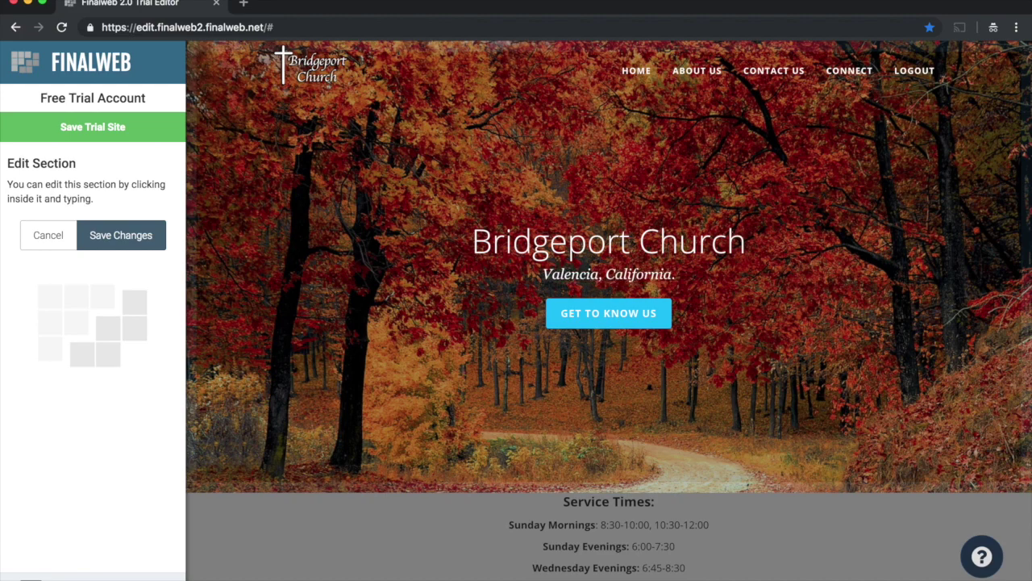
pyautogui.press('BackSpace')
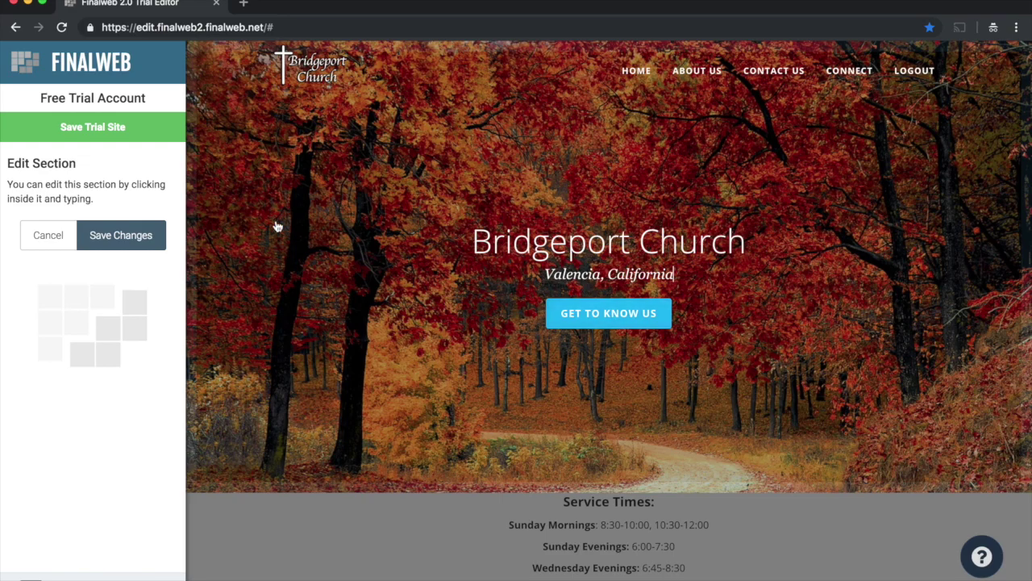
pyautogui.click(127, 234)
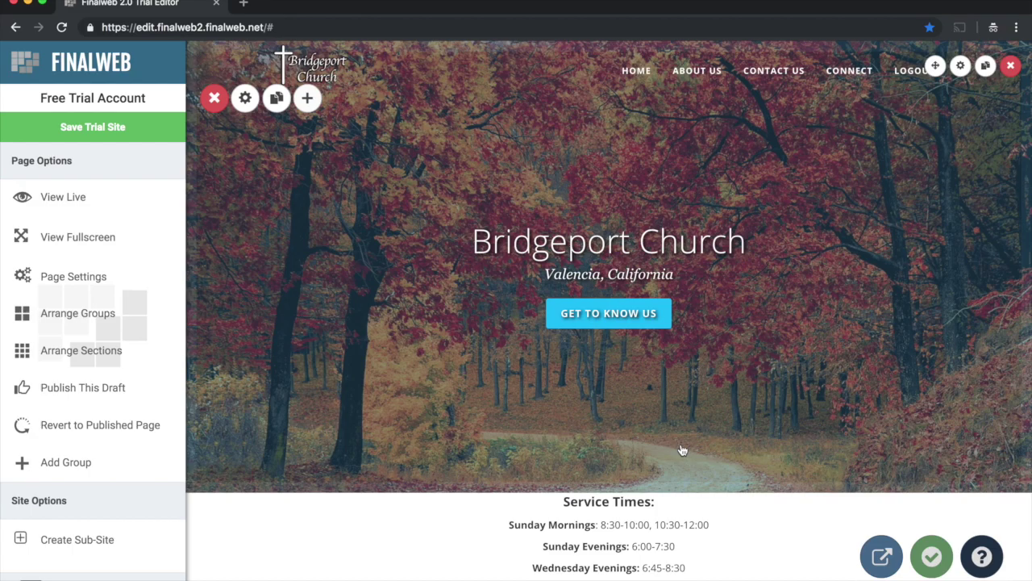
# Step: Scroll the homepage to review the new autumn hero and the Service Times section
pyautogui.scroll(-1, 605, 435)
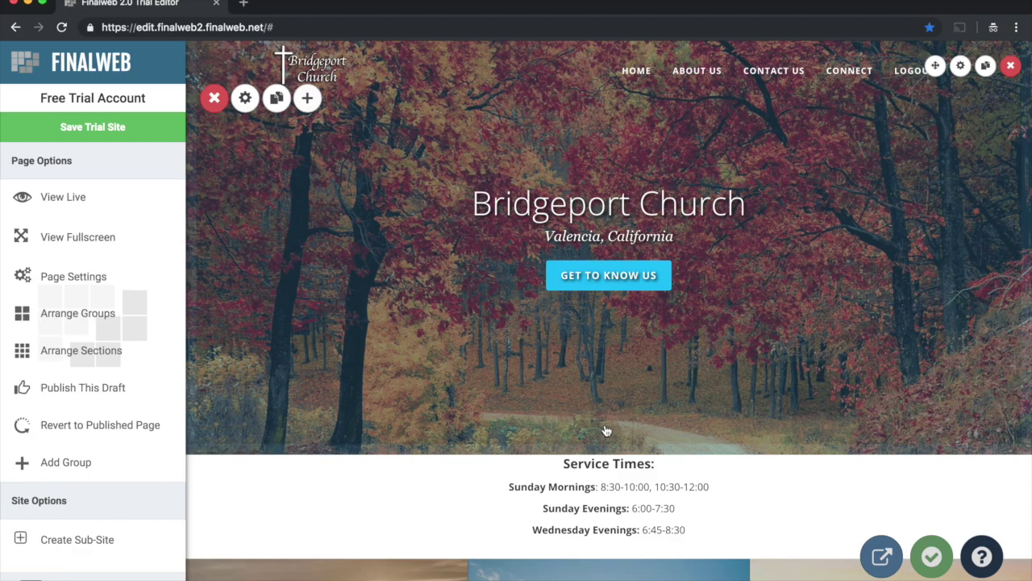
pyautogui.scroll(-1, 613, 408)
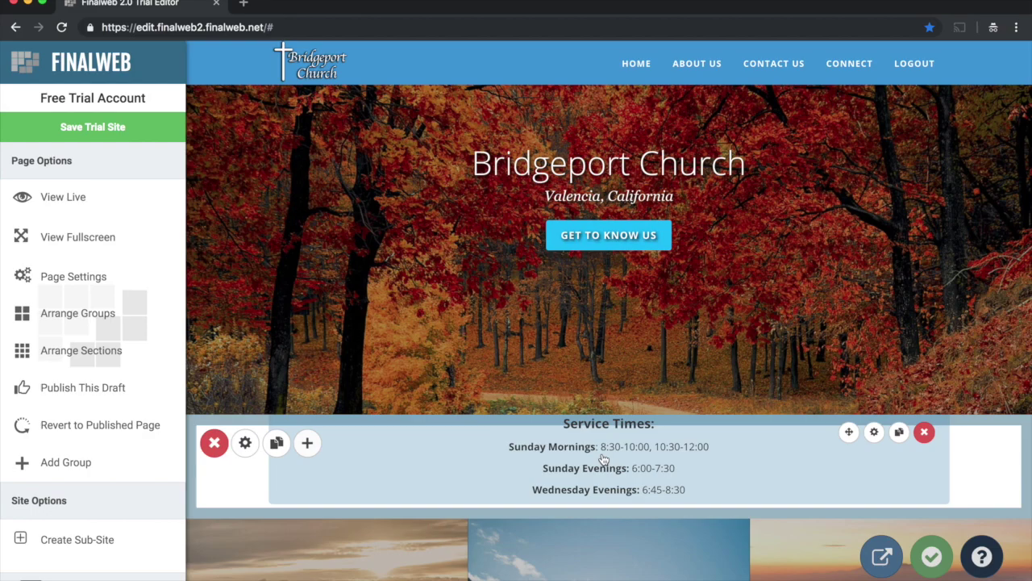
pyautogui.scroll(2, 667, 445)
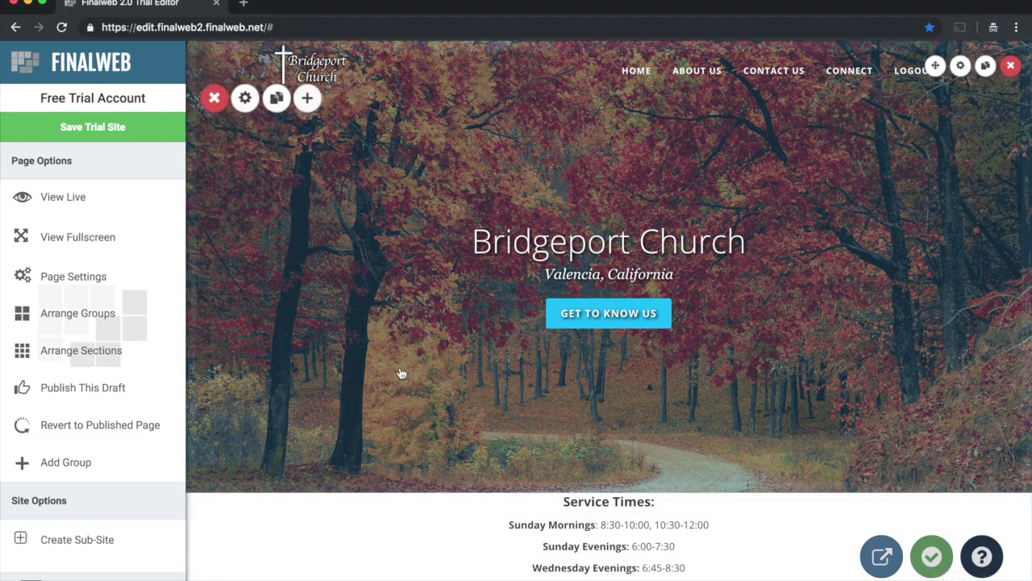
pyautogui.scroll(-2, 289, 403)
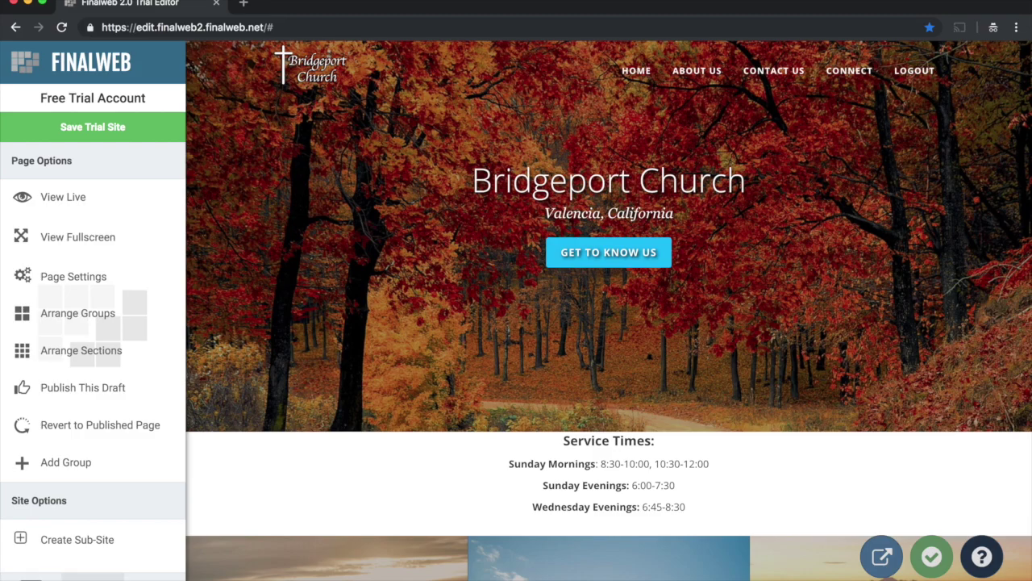
pyautogui.scroll(-3, 387, 366)
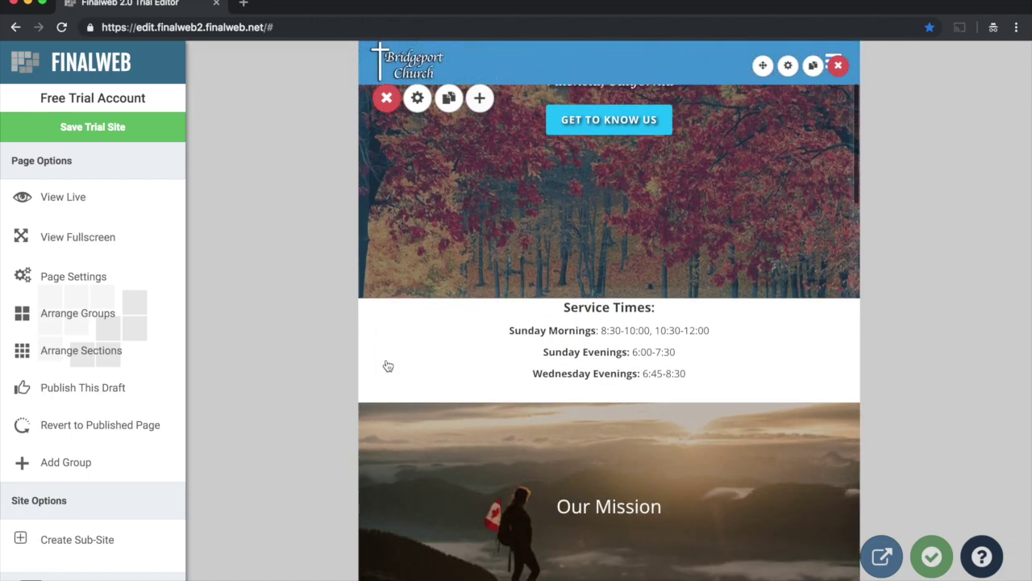
# Step: Scroll through the stacked mobile layout, then return the preview to full-width desktop view
pyautogui.scroll(-15, 388, 366)
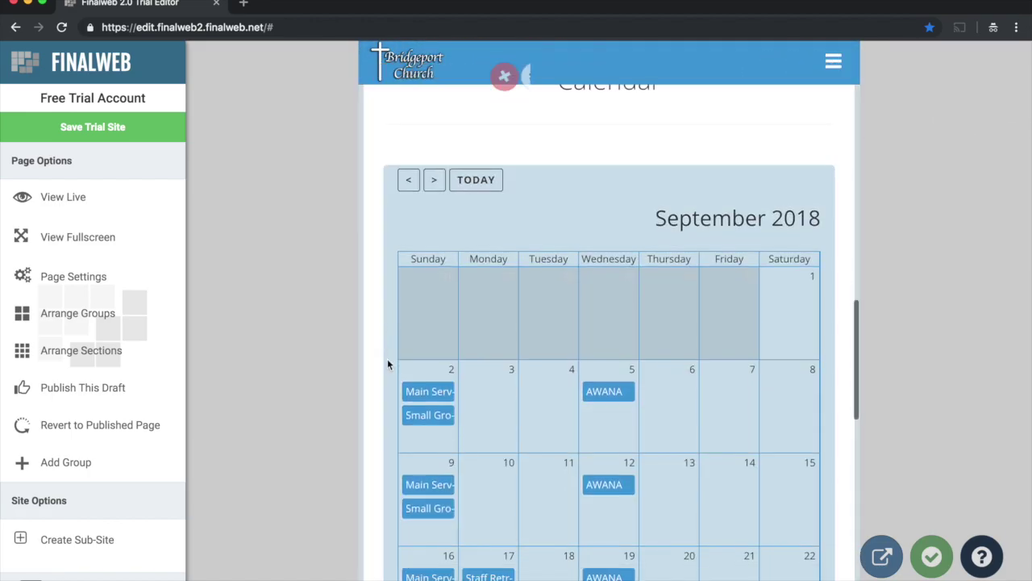
pyautogui.scroll(18, 375, 376)
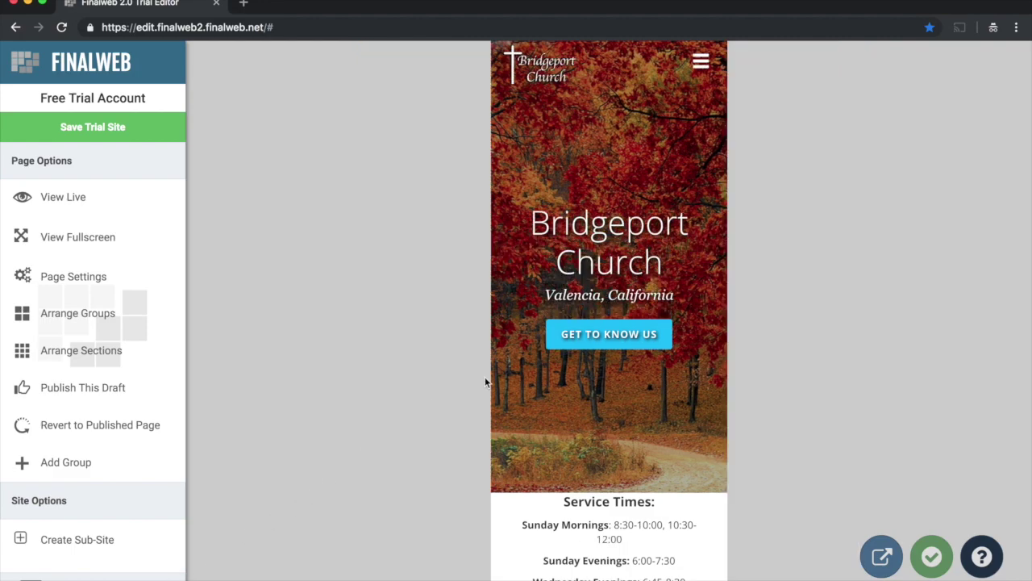
pyautogui.scroll(-8, 510, 376)
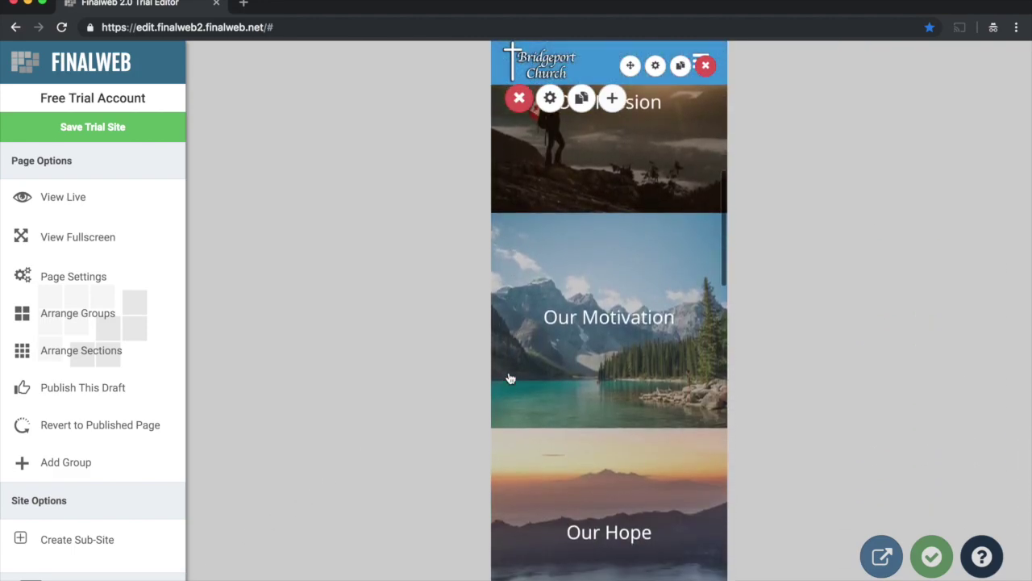
pyautogui.scroll(-4, 510, 378)
pyautogui.scroll(9, 510, 378)
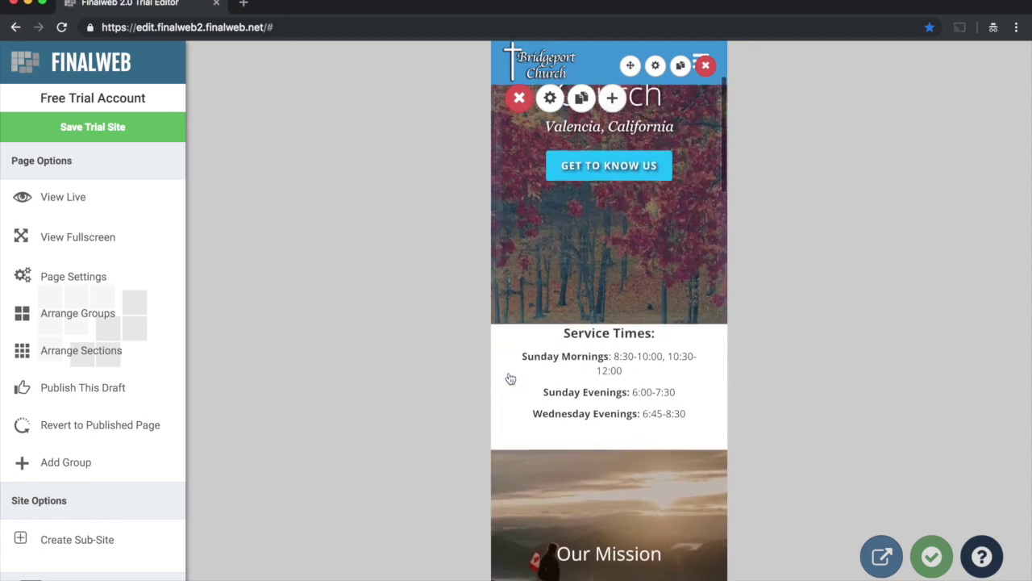
pyautogui.scroll(3, 510, 378)
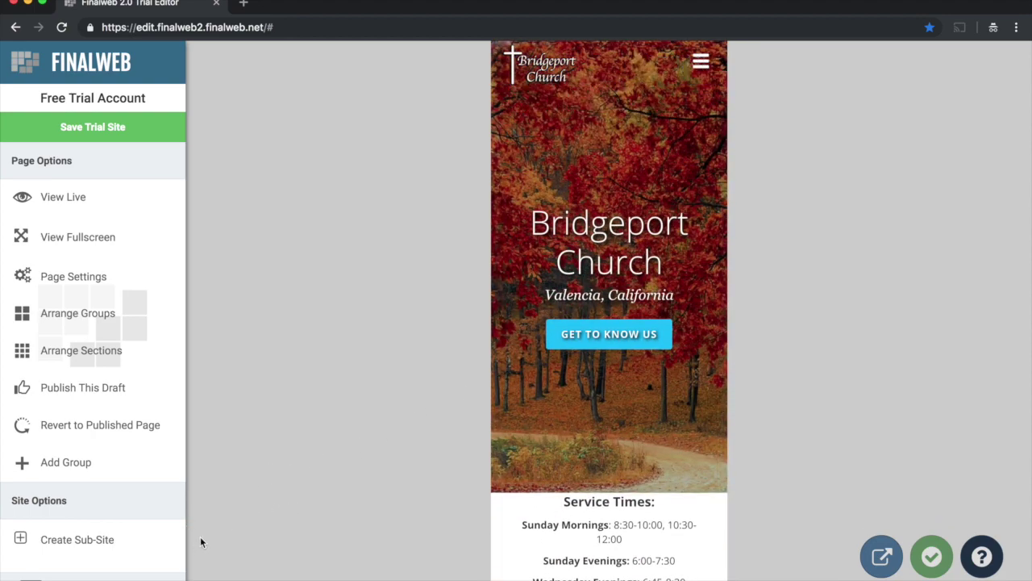
pyautogui.click(31, 578)
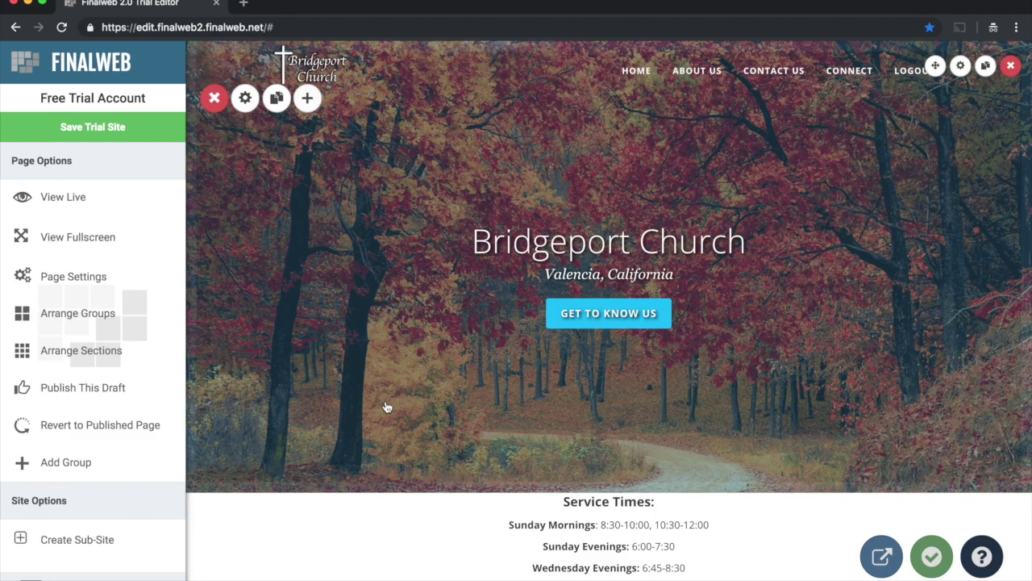
# Step: Select all the Service Times text, choose a larger font size, and remove bold
pyautogui.scroll(-2, 500, 357)
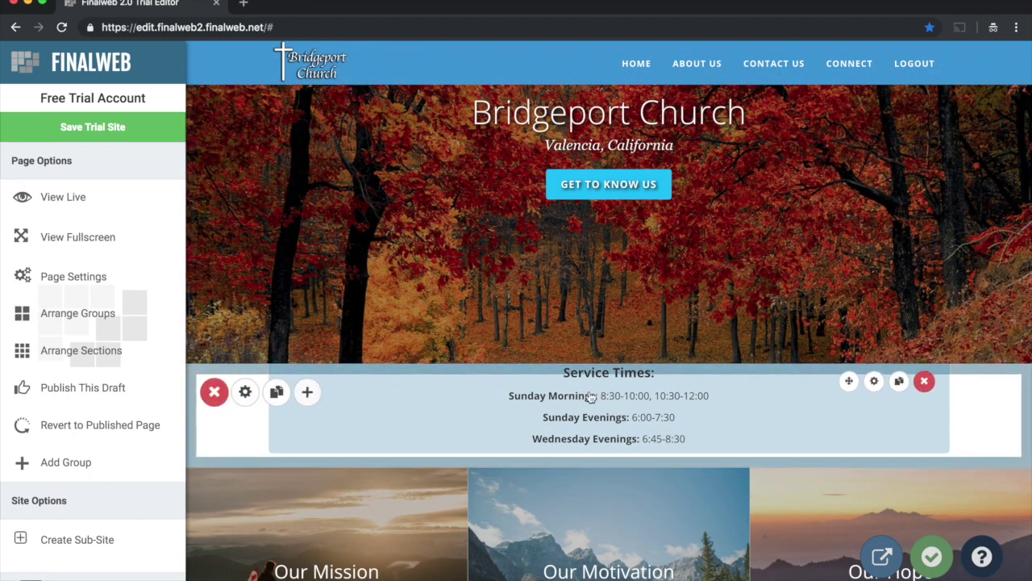
pyautogui.click(590, 395)
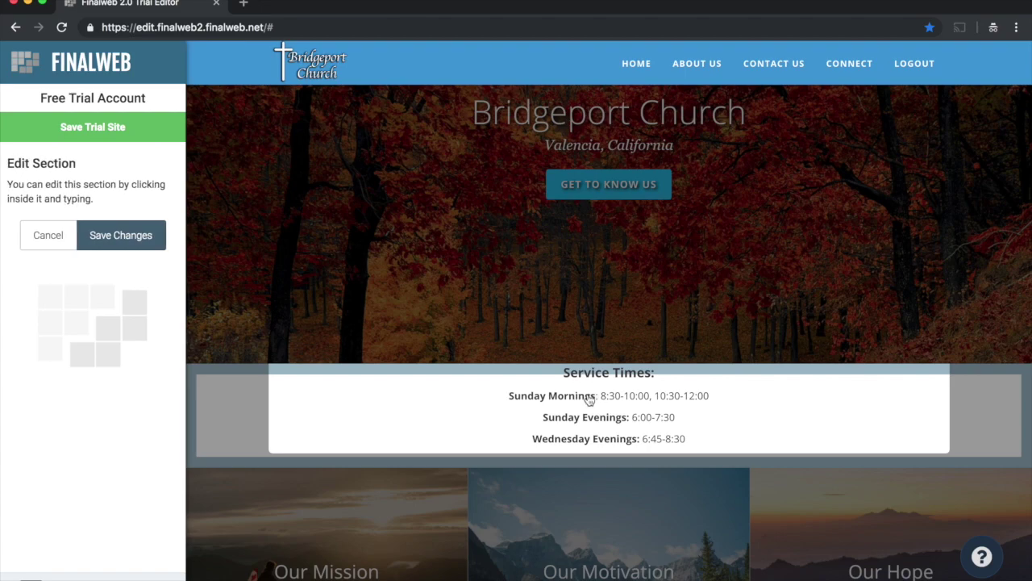
pyautogui.doubleClick(589, 396)
pyautogui.moveTo(563, 372); pyautogui.dragTo(704, 437)
pyautogui.click(671, 469)
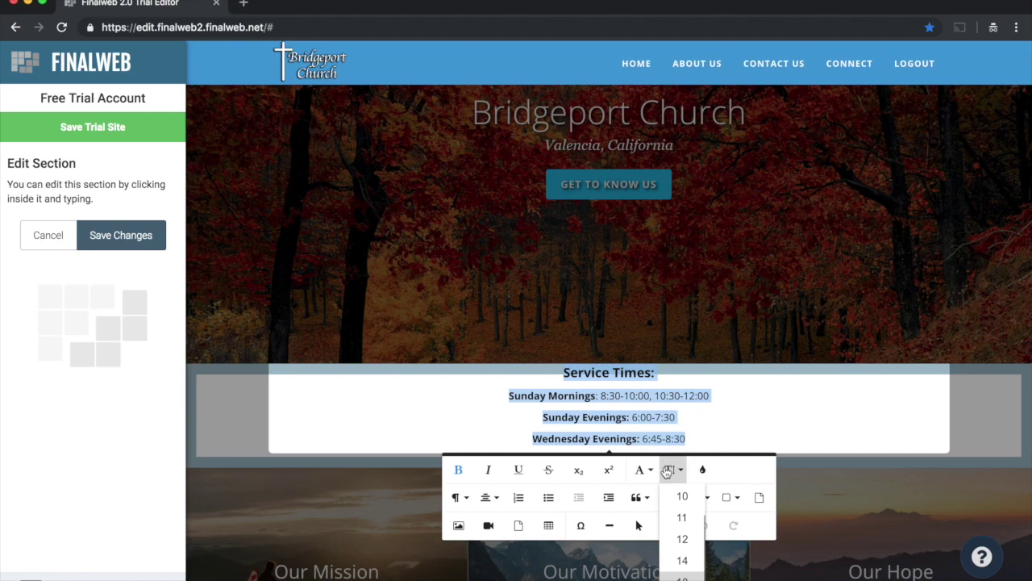
pyautogui.click(682, 577)
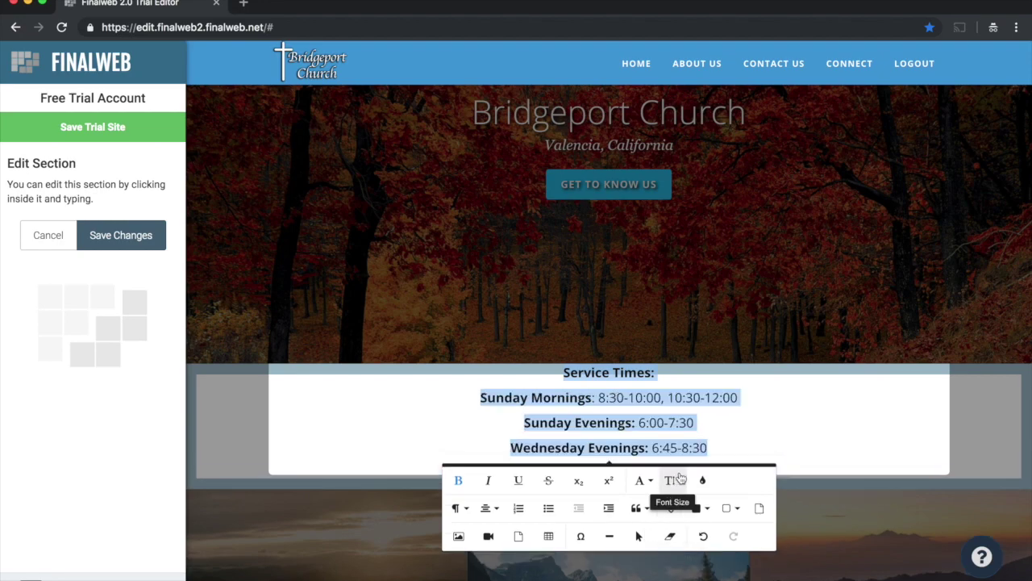
pyautogui.click(458, 480)
# Step: Bold only the 'Service Times:' heading and save the section
pyautogui.click(595, 379)
pyautogui.moveTo(597, 377); pyautogui.dragTo(652, 378)
pyautogui.click(458, 405)
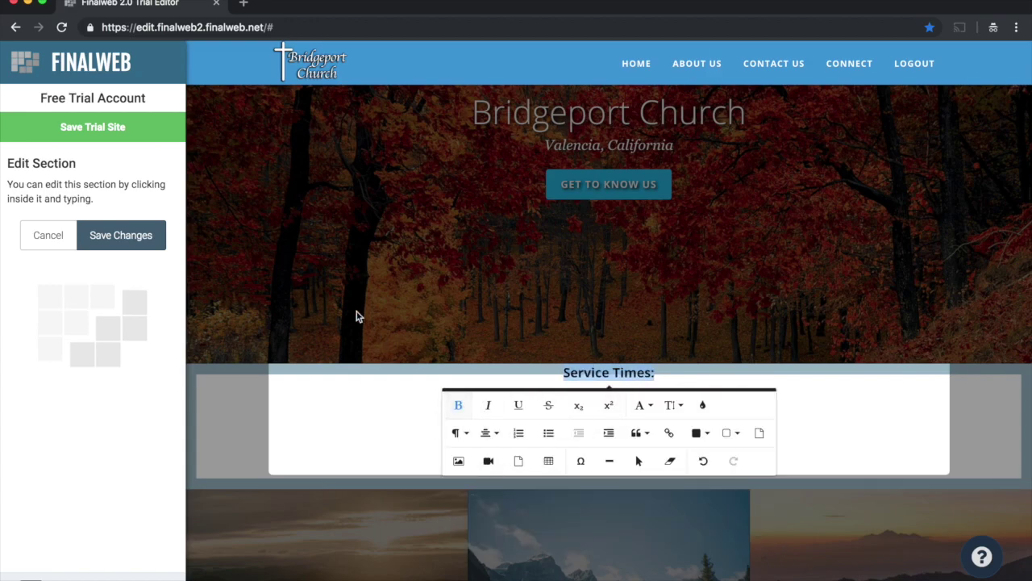
pyautogui.click(155, 237)
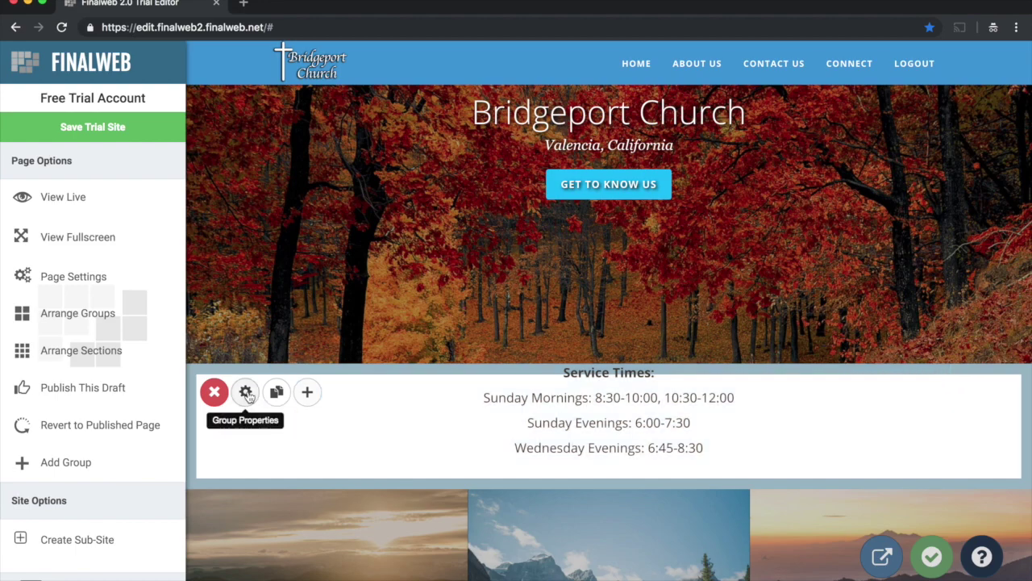
# Step: Raise the Service Times group's top padding from 0 to 51.53 in its layout settings
pyautogui.click(246, 394)
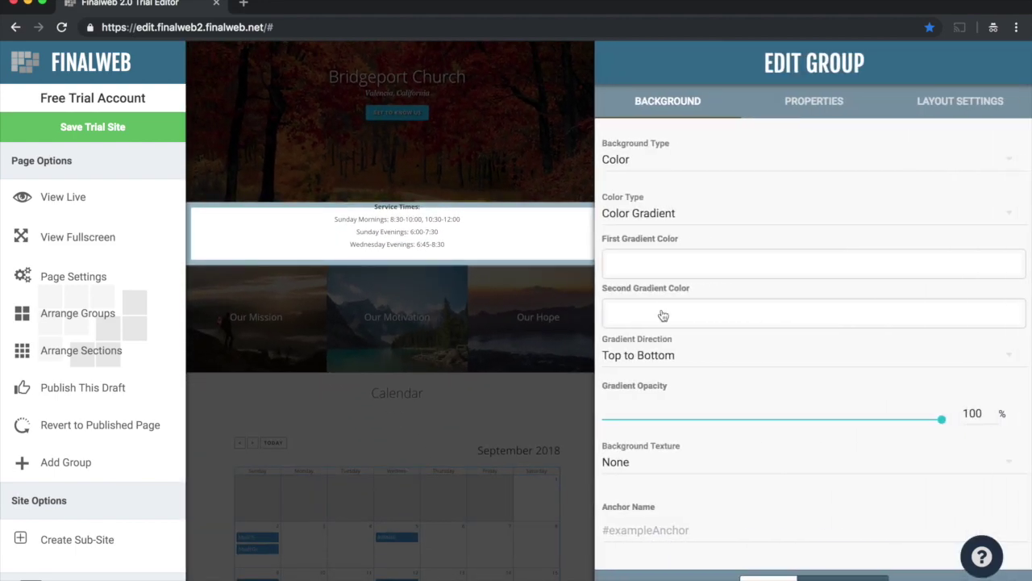
pyautogui.click(924, 102)
pyautogui.moveTo(609, 331); pyautogui.dragTo(693, 327)
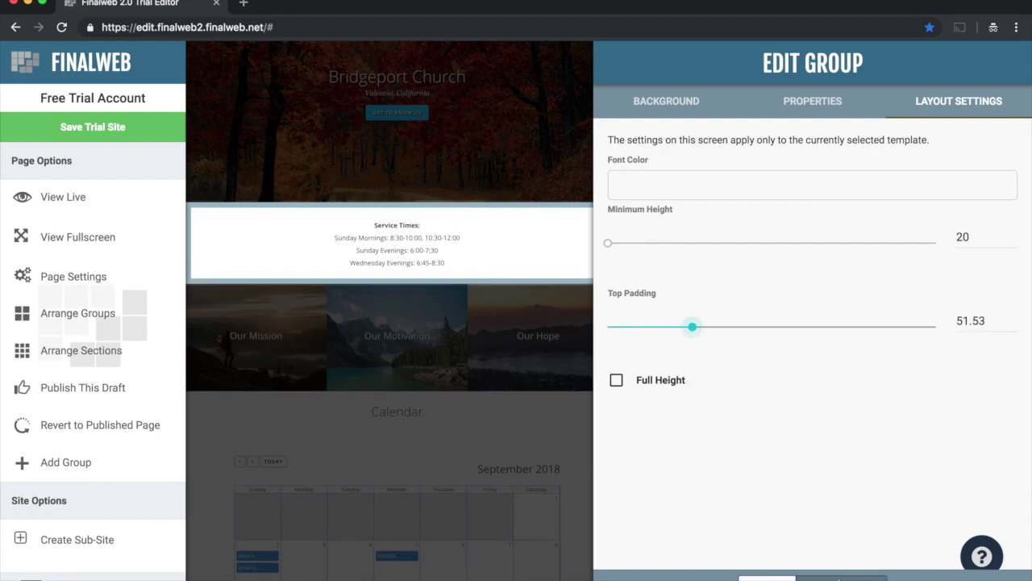
pyautogui.click(838, 577)
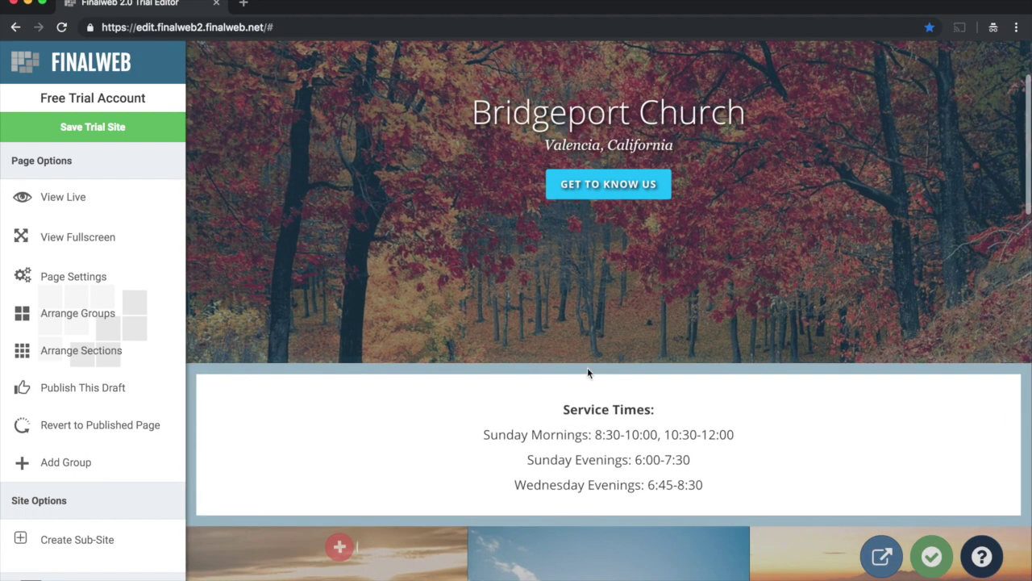
pyautogui.scroll(-5, 592, 375)
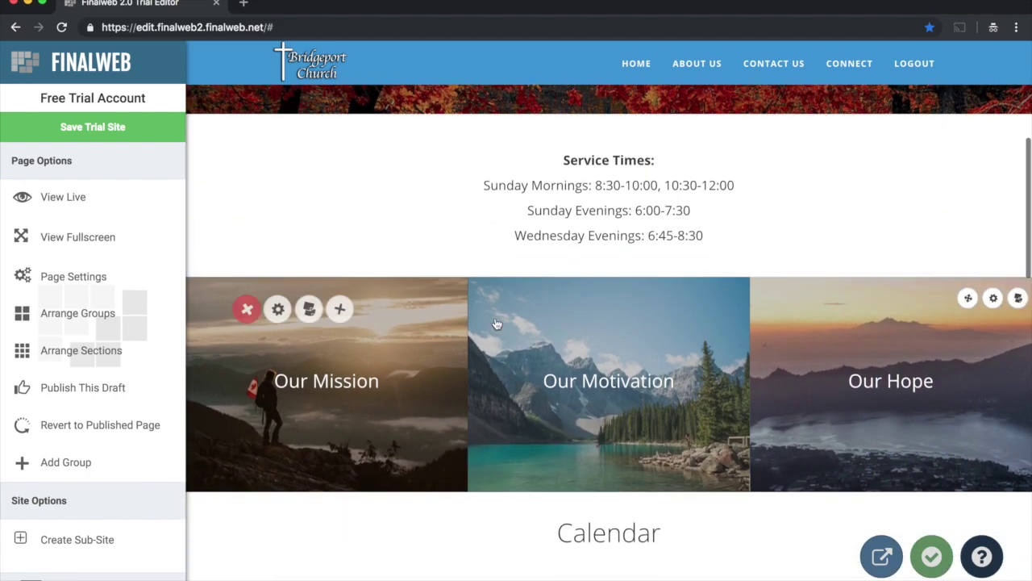
# Step: Retitle the Our Mission, Our Motivation and Our Hope tiles to Sermons, Calendar and History, and save
pyautogui.scroll(-4, 468, 379)
pyautogui.scroll(2, 452, 299)
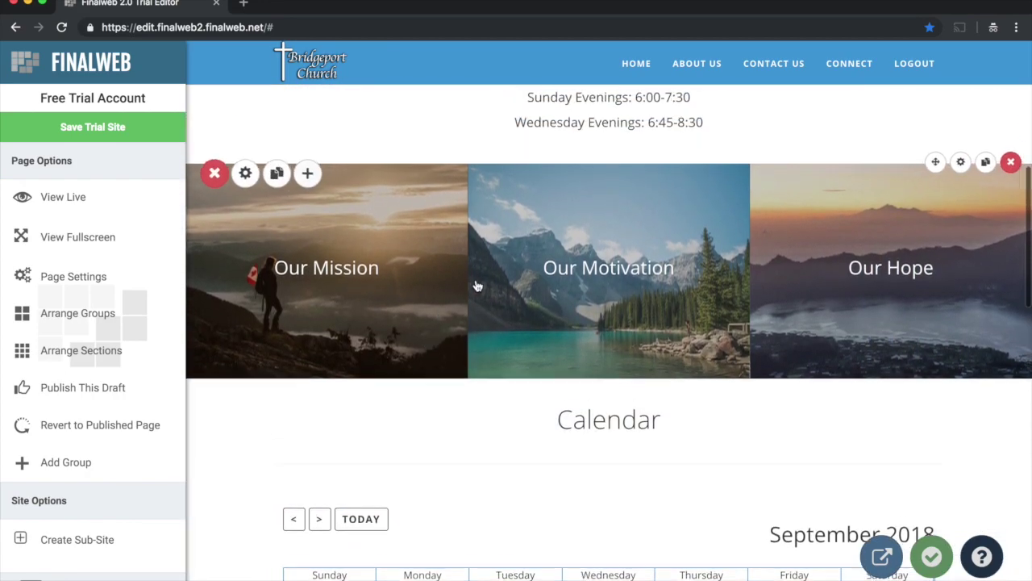
pyautogui.scroll(1, 472, 287)
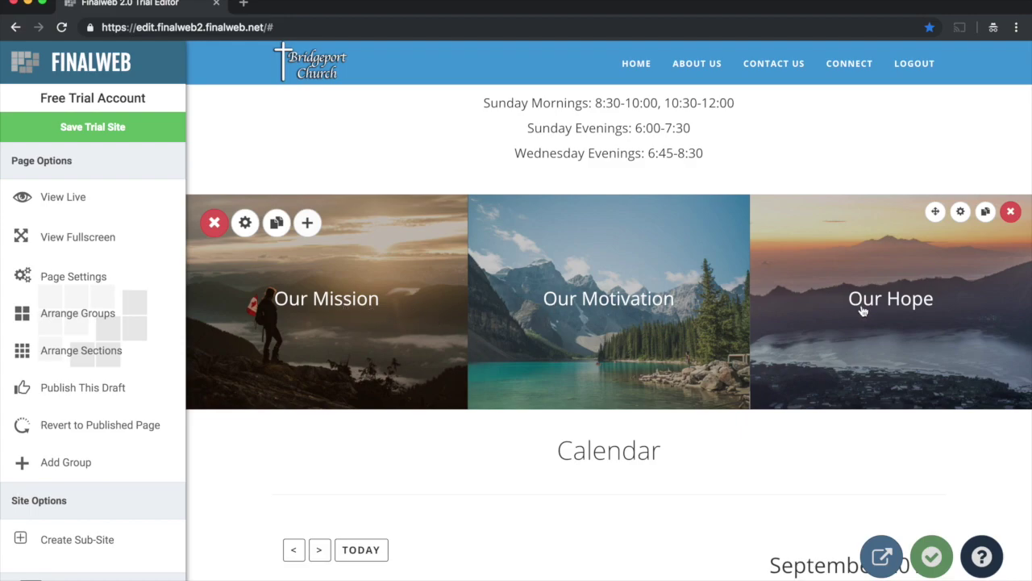
pyautogui.click(295, 310)
pyautogui.moveTo(271, 297); pyautogui.dragTo(340, 304)
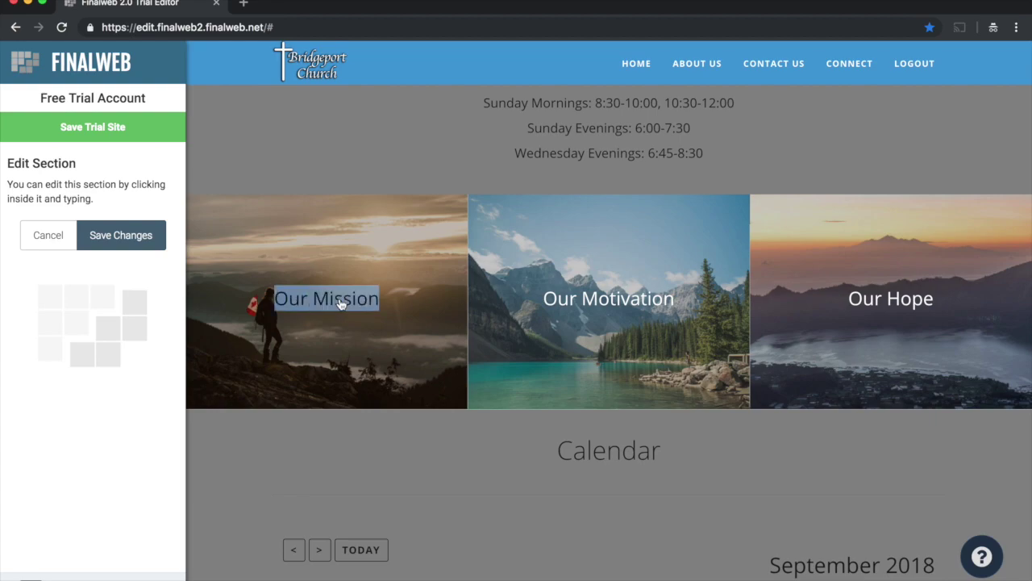
pyautogui.write('Sermons')
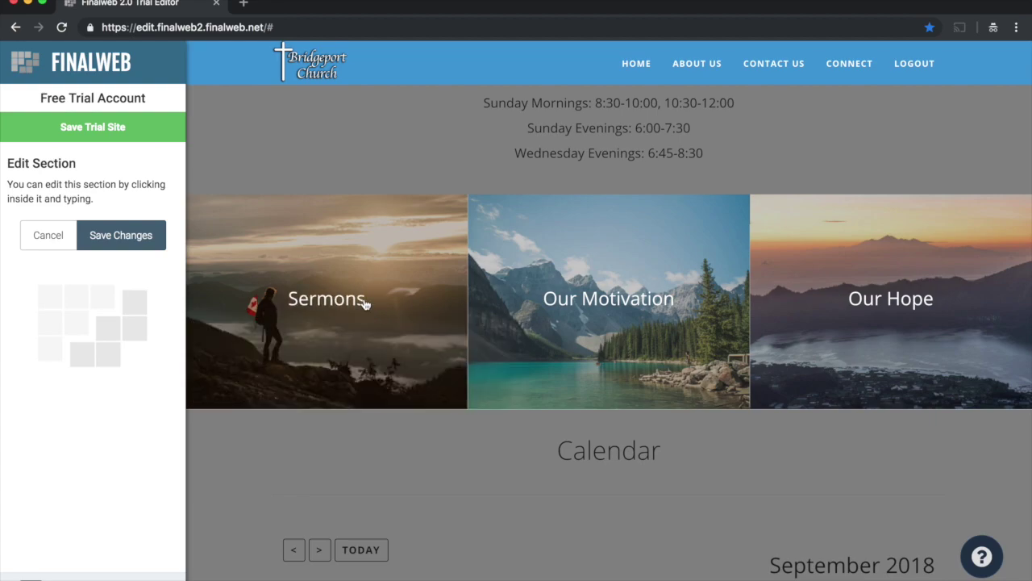
pyautogui.tripleClick(571, 301)
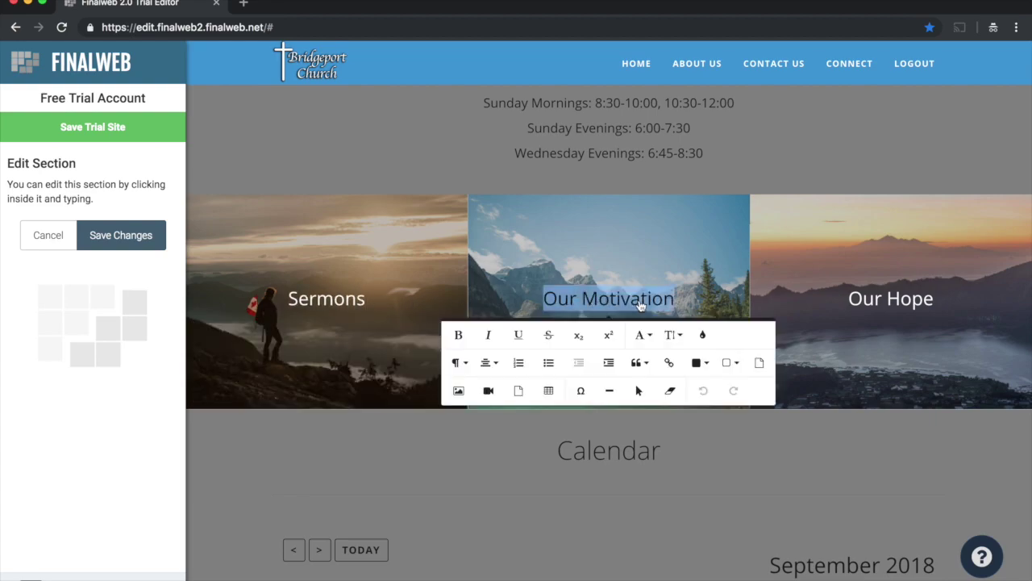
pyautogui.write('Calendar')
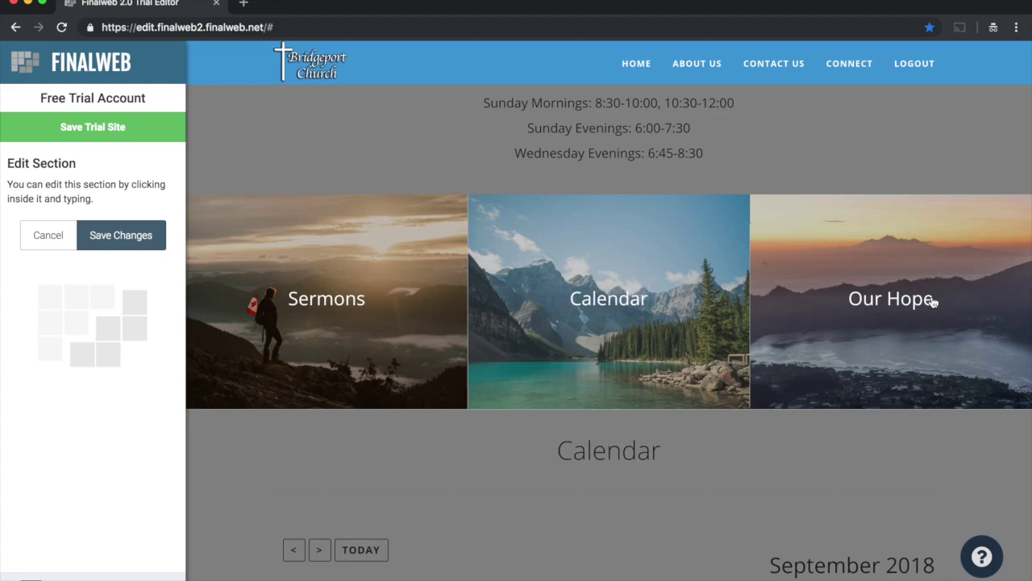
pyautogui.tripleClick(871, 302)
pyautogui.write('History')
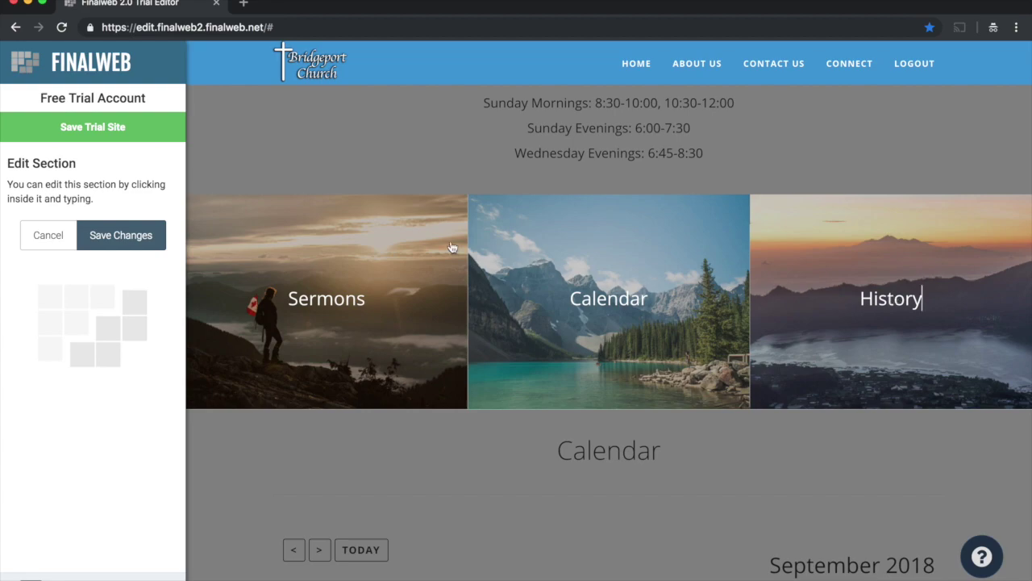
pyautogui.click(154, 235)
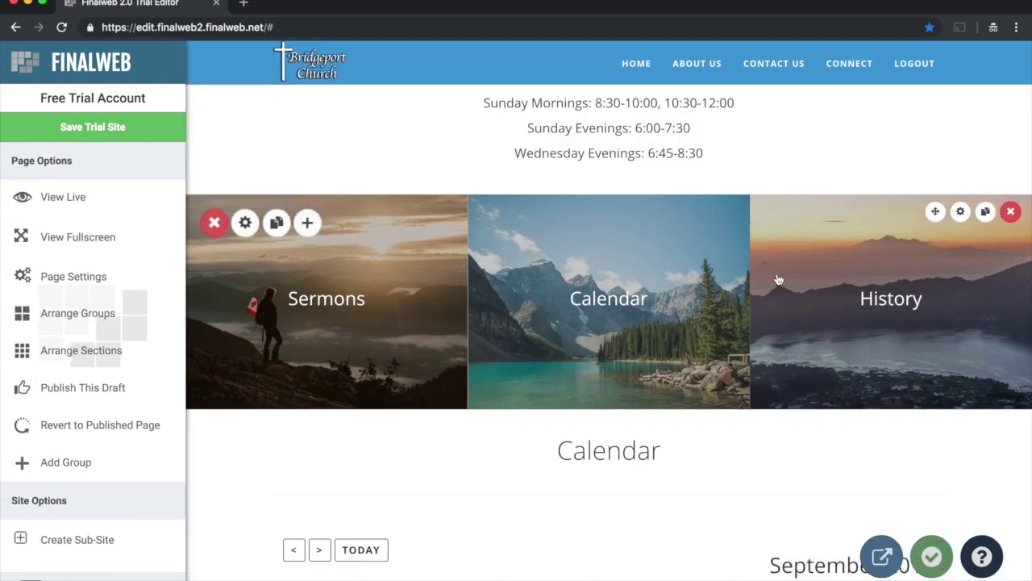
pyautogui.click(960, 212)
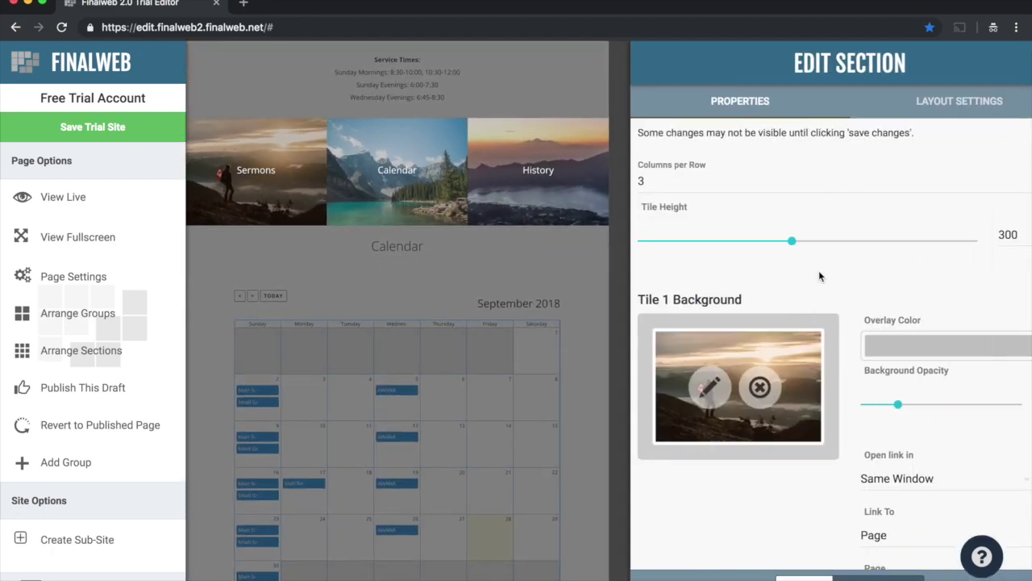
# Step: Replace Tile 1's background with an open Bible stock photo from a 'bible' search
pyautogui.click(726, 390)
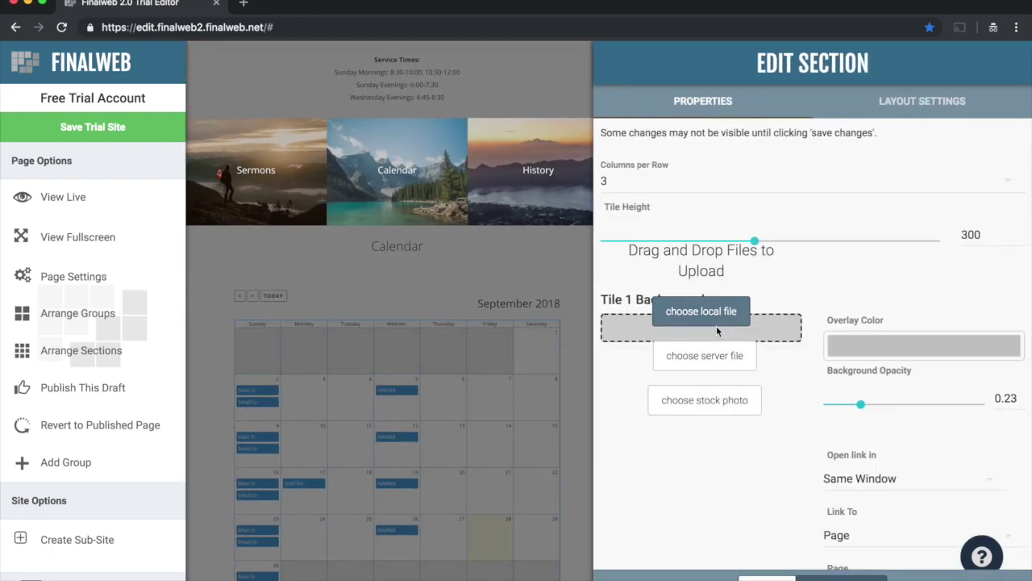
pyautogui.click(705, 400)
pyautogui.click(339, 63)
pyautogui.doubleClick(339, 62)
pyautogui.write('bible')
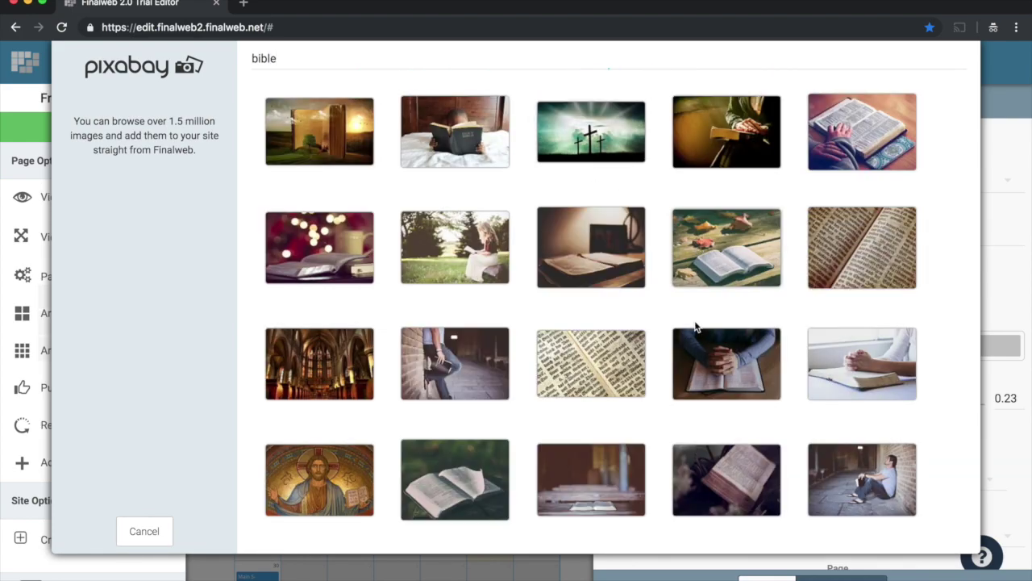
pyautogui.click(699, 332)
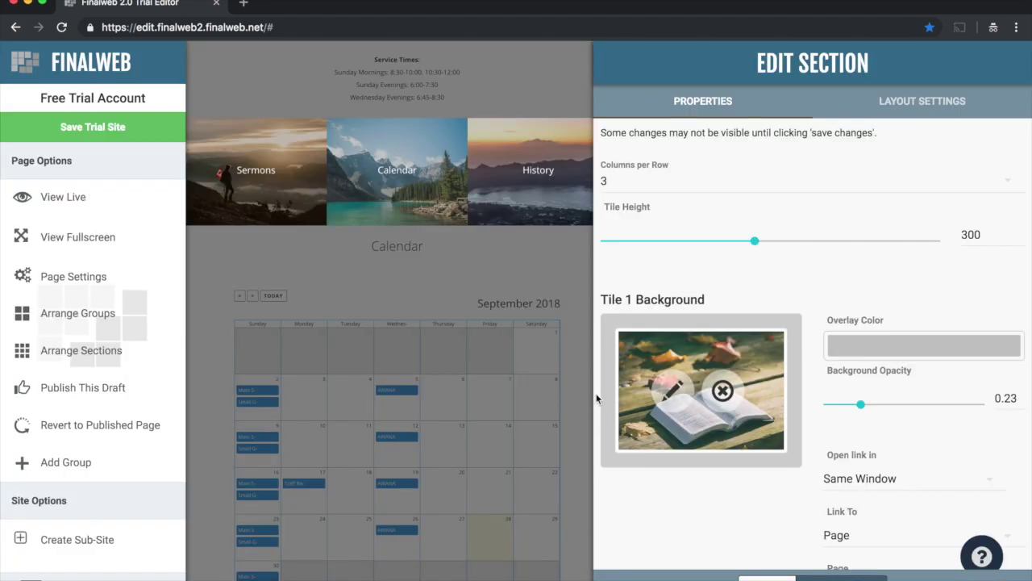
# Step: Switch columns per row to 4, then back to 3, and apply the tile section settings
pyautogui.scroll(-5, 709, 303)
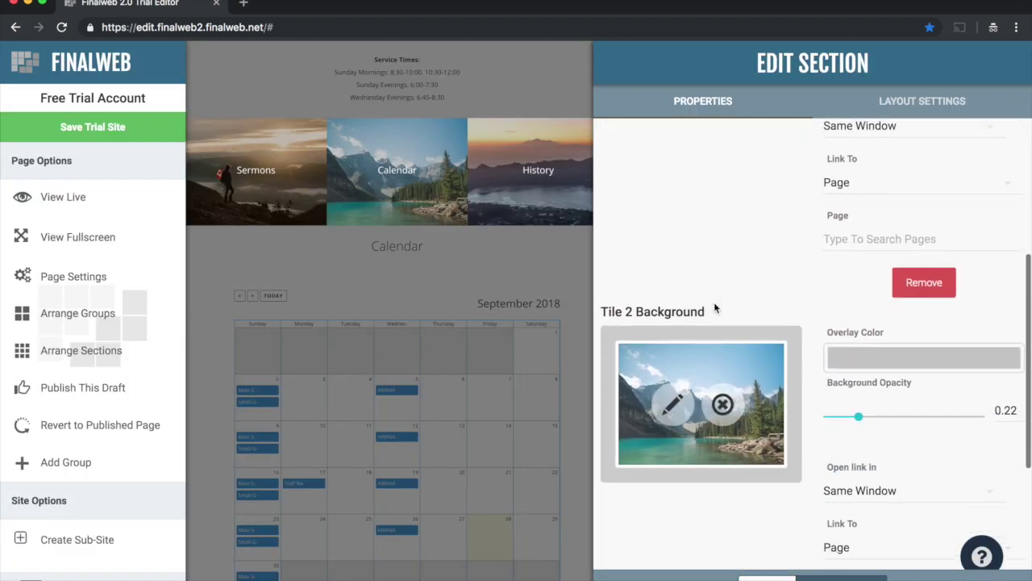
pyautogui.scroll(-1, 717, 287)
pyautogui.scroll(-2, 713, 443)
pyautogui.scroll(10, 747, 320)
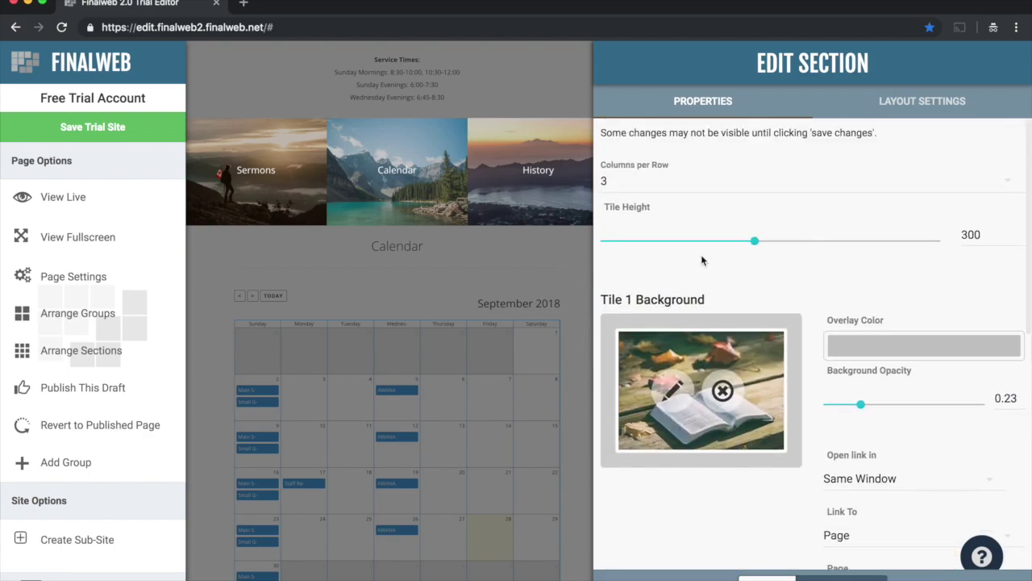
pyautogui.click(608, 188)
pyautogui.click(638, 244)
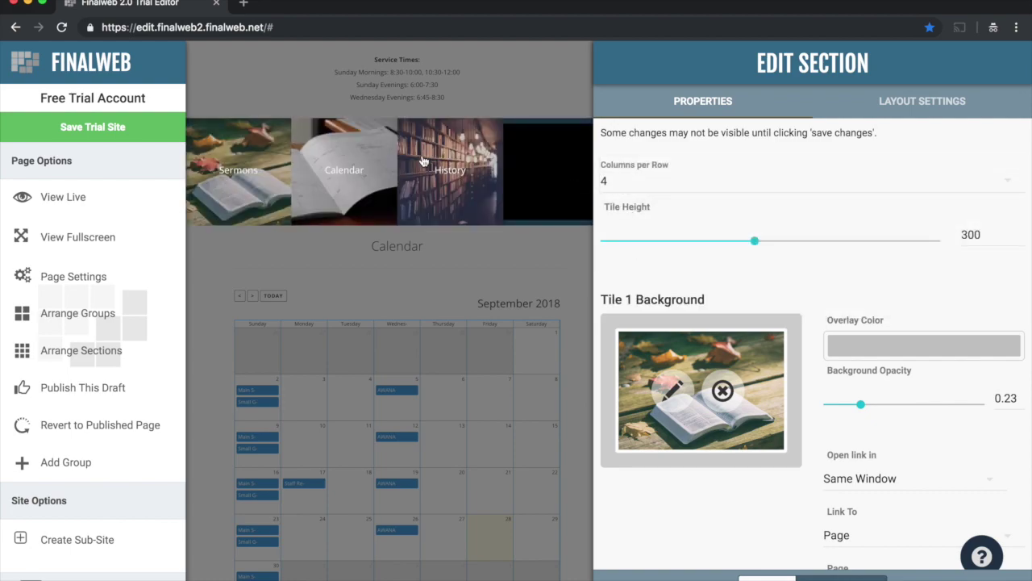
pyautogui.click(622, 189)
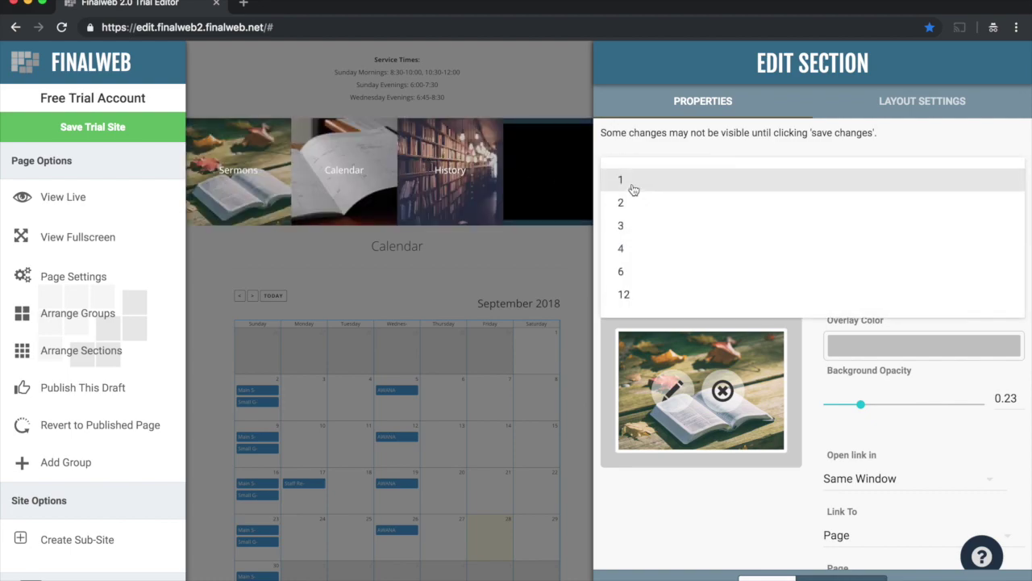
pyautogui.click(627, 226)
pyautogui.scroll(-1, 713, 368)
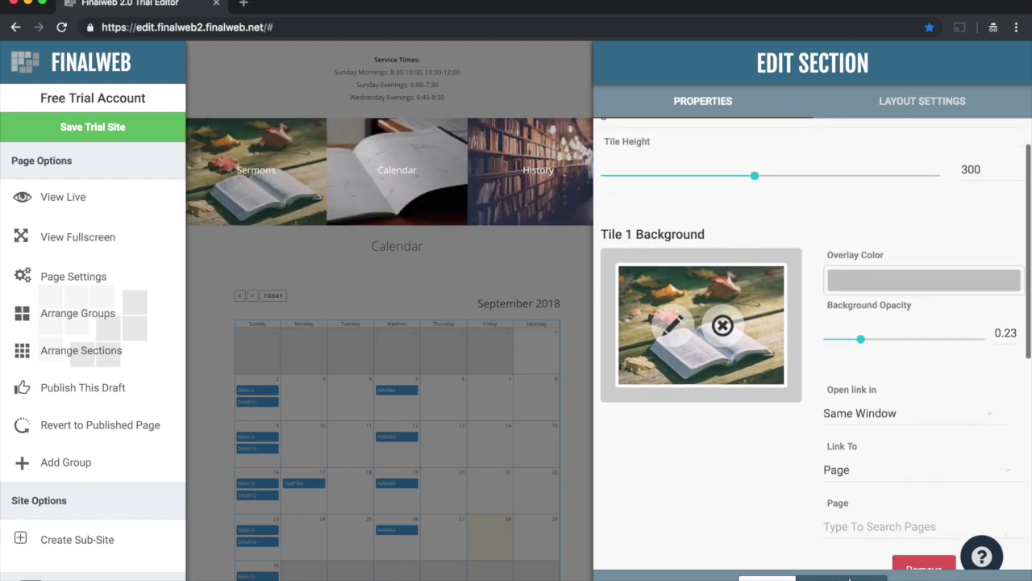
pyautogui.click(923, 568)
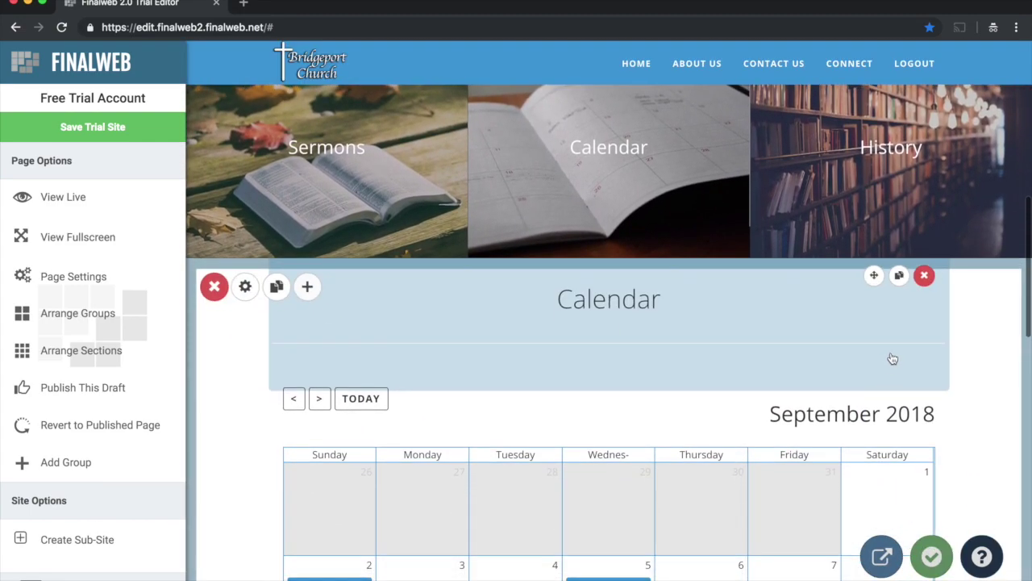
# Step: Delete the Calendar heading and the September 2018 calendar sections, confirming each removal
pyautogui.click(924, 278)
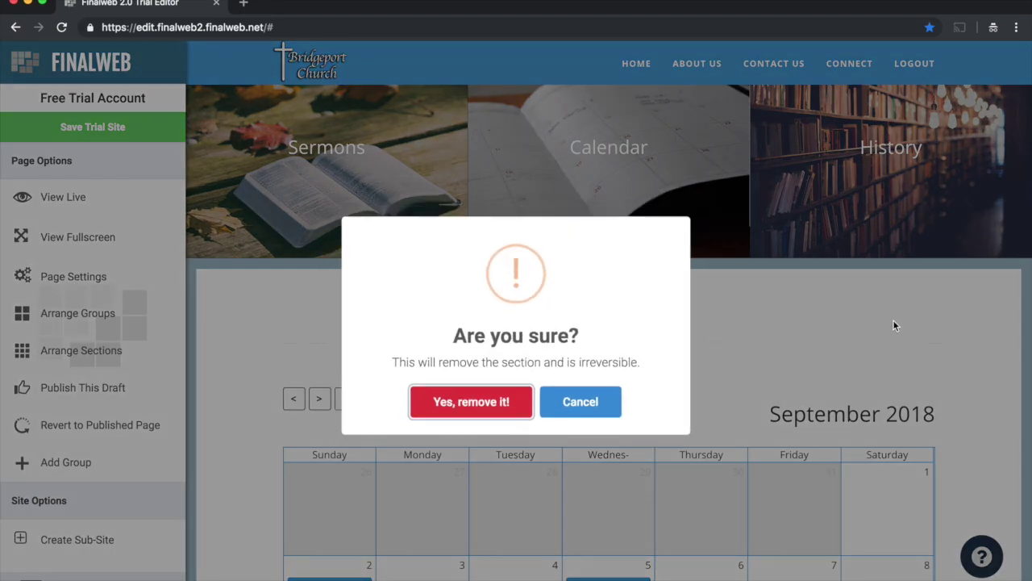
pyautogui.click(489, 406)
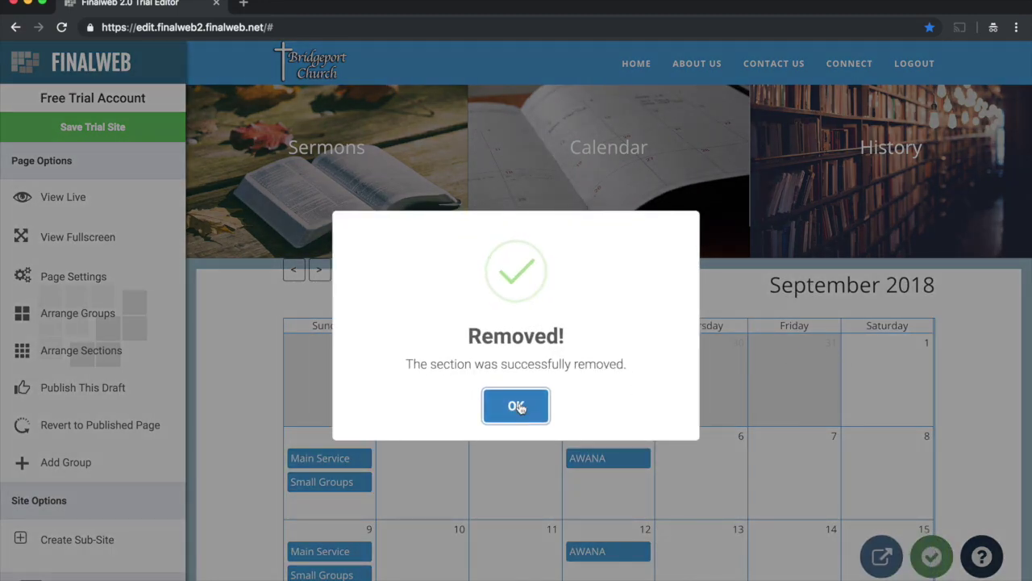
pyautogui.click(516, 406)
pyautogui.click(923, 278)
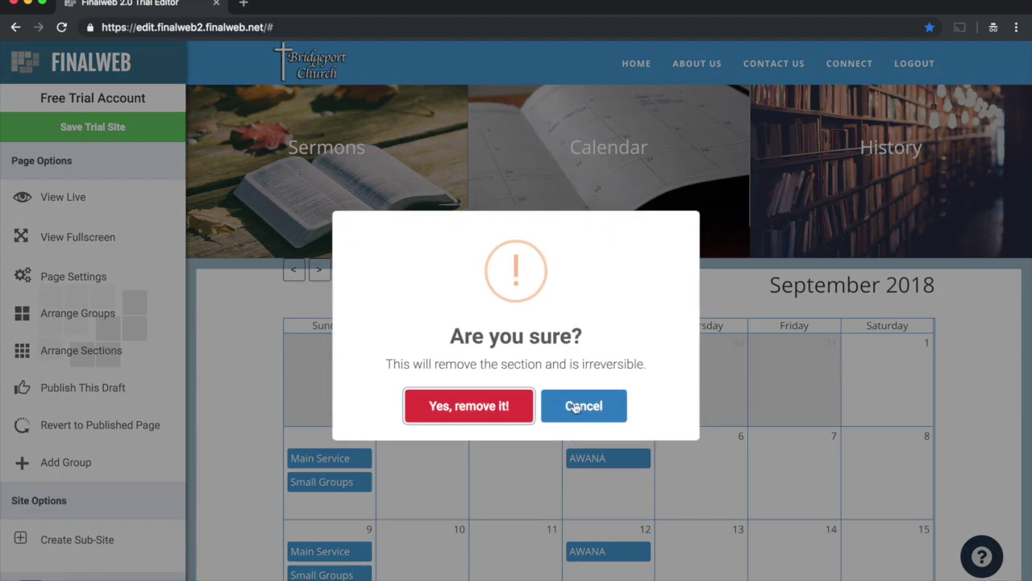
pyautogui.click(503, 406)
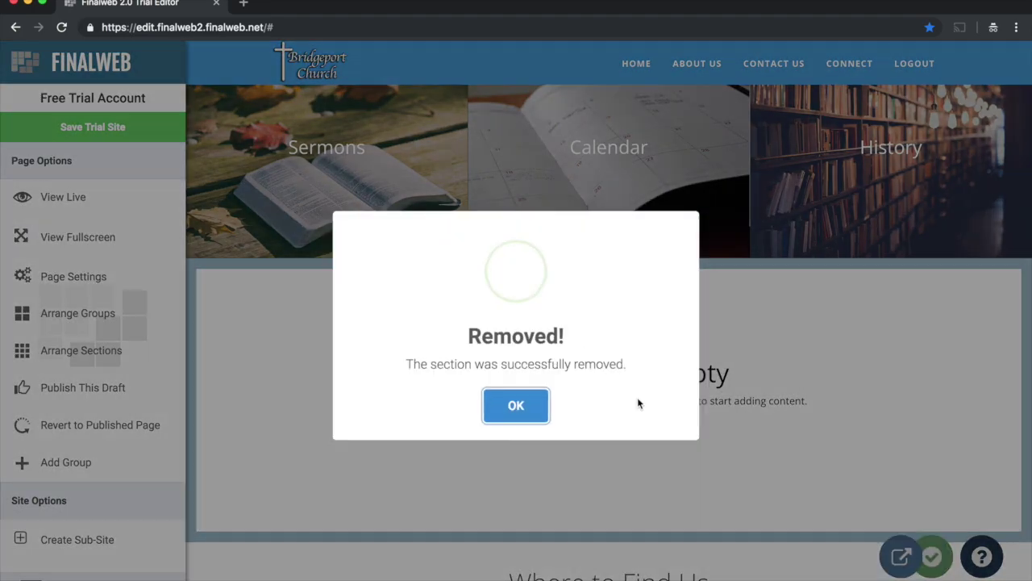
pyautogui.click(497, 421)
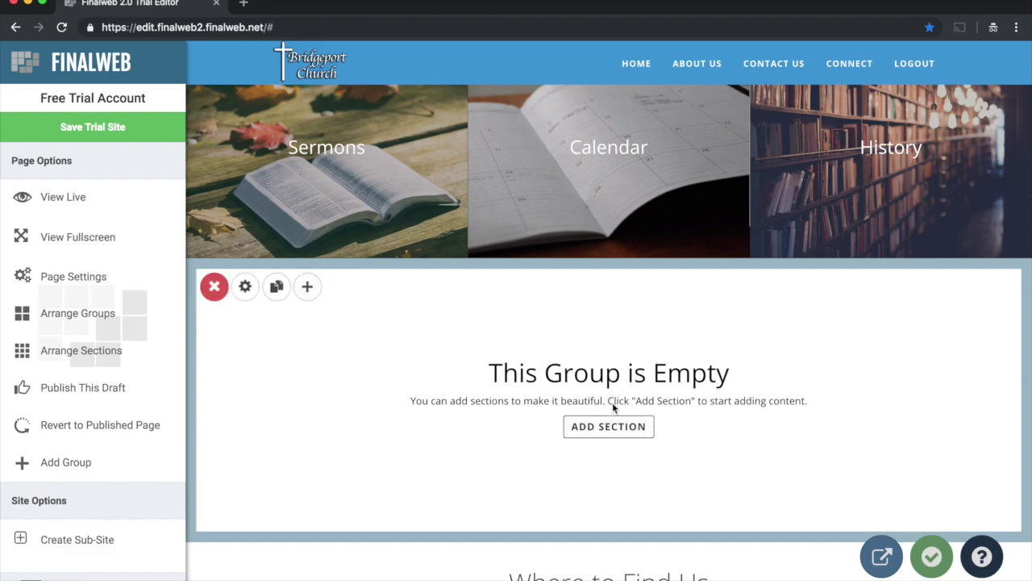
pyautogui.click(604, 429)
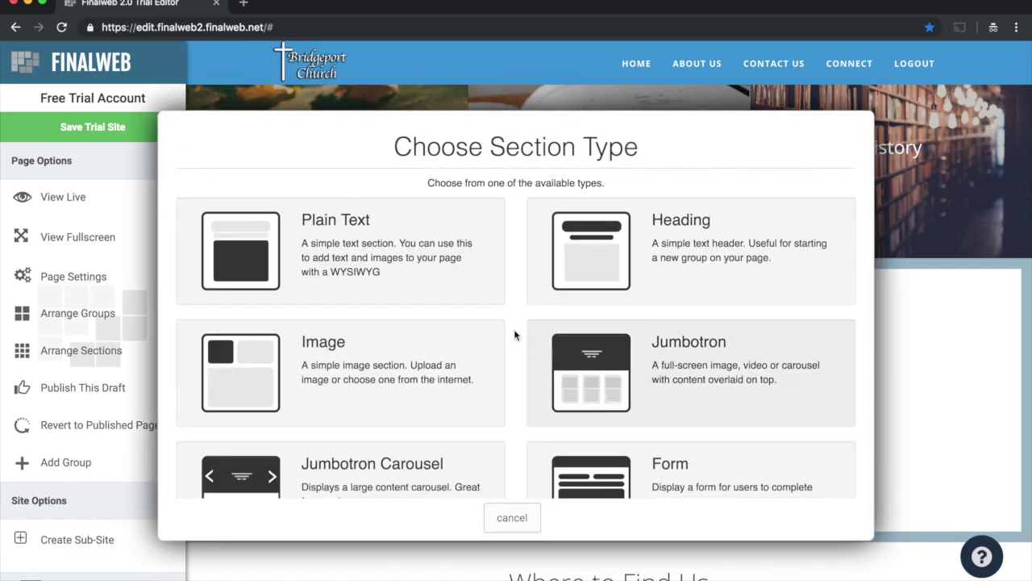
# Step: Pick Upcoming Events from the section type list to get its Google Calendar options
pyautogui.scroll(-4, 372, 295)
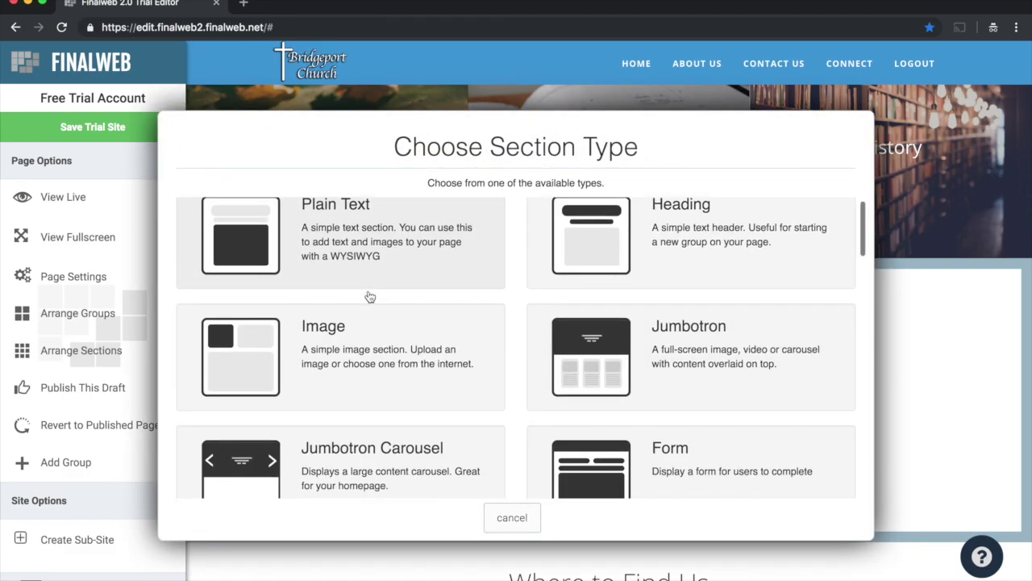
pyautogui.scroll(4, 369, 295)
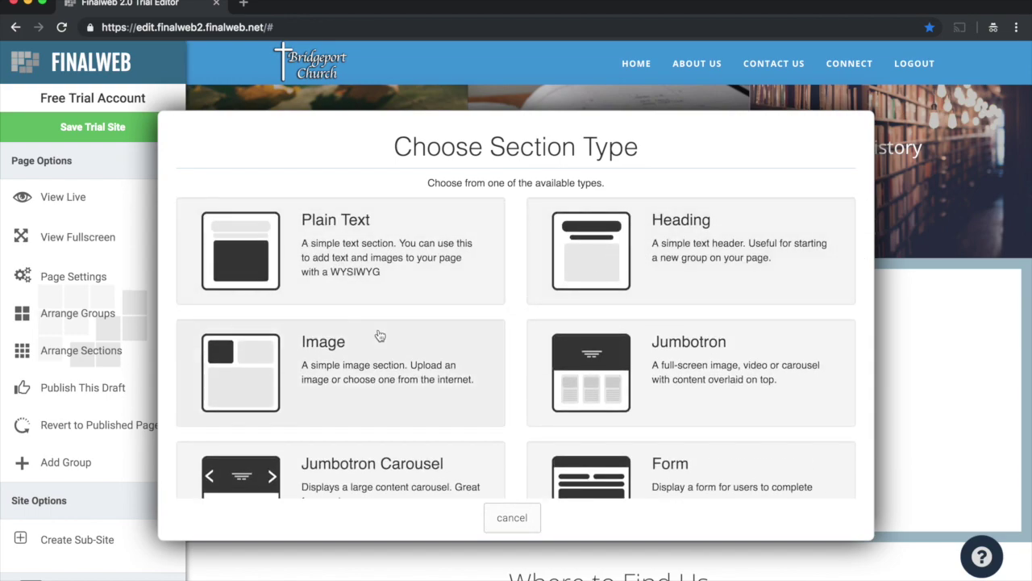
pyautogui.scroll(-2, 399, 302)
pyautogui.scroll(-12, 398, 302)
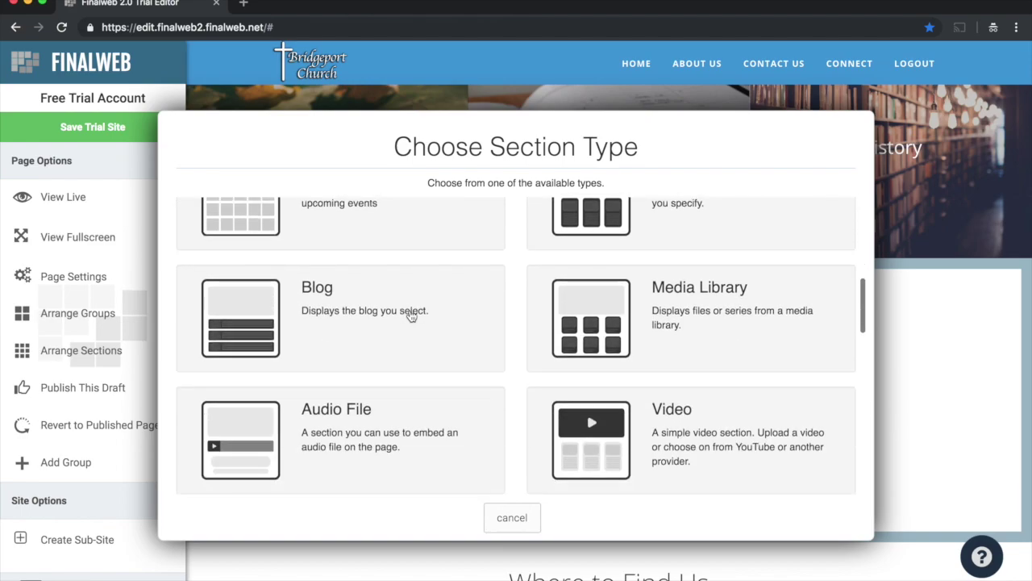
pyautogui.scroll(-8, 411, 315)
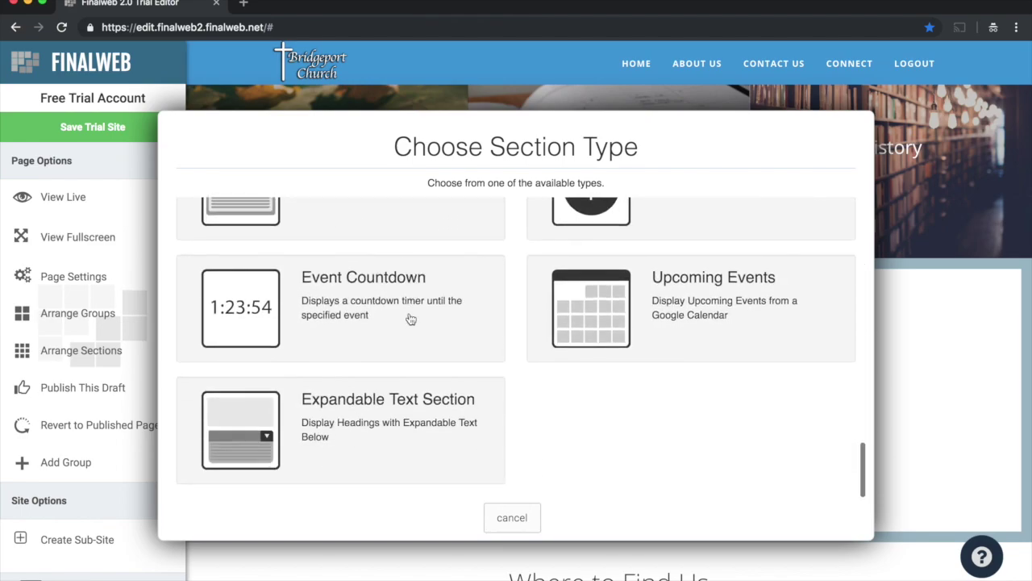
pyautogui.click(568, 311)
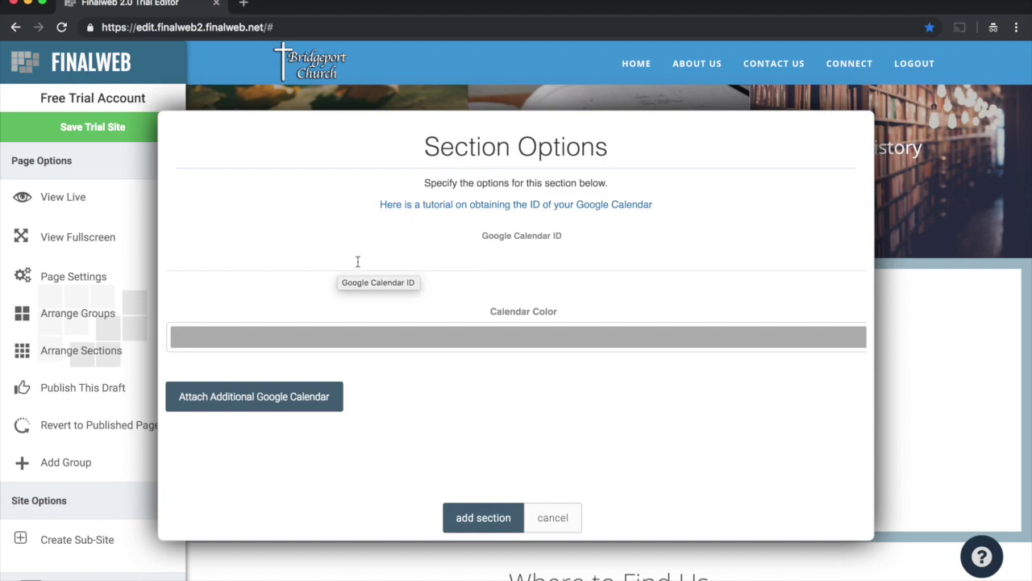
# Step: Enter the church's Gmail address as the Google Calendar ID and add the events section
pyautogui.click(389, 259)
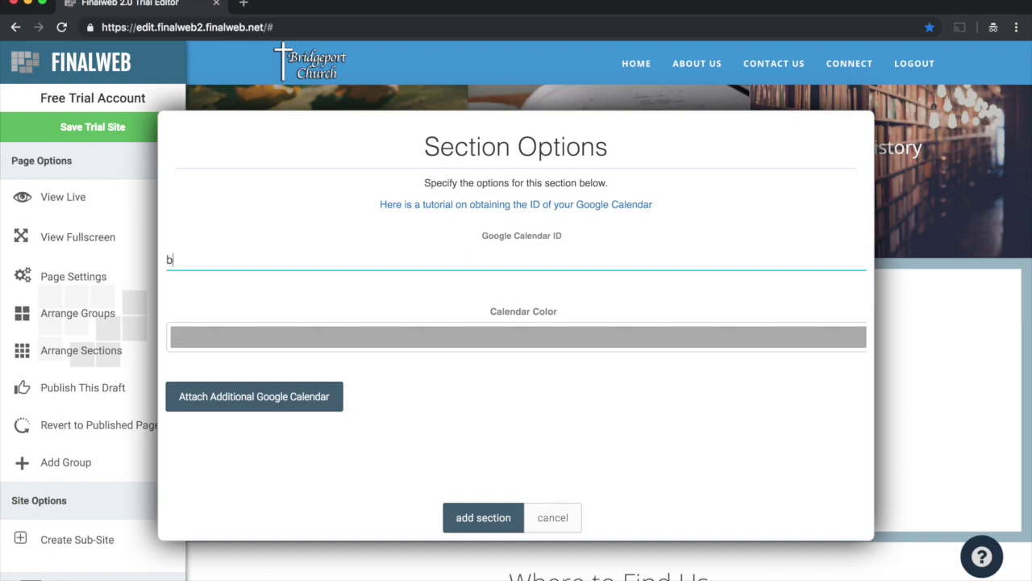
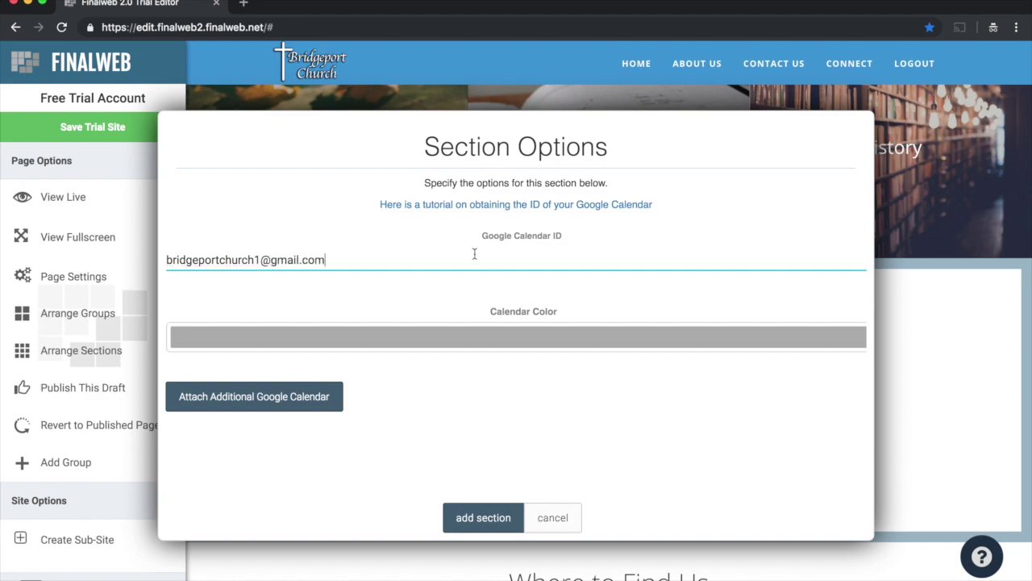
pyautogui.moveTo(322, 258); pyautogui.dragTo(166, 256)
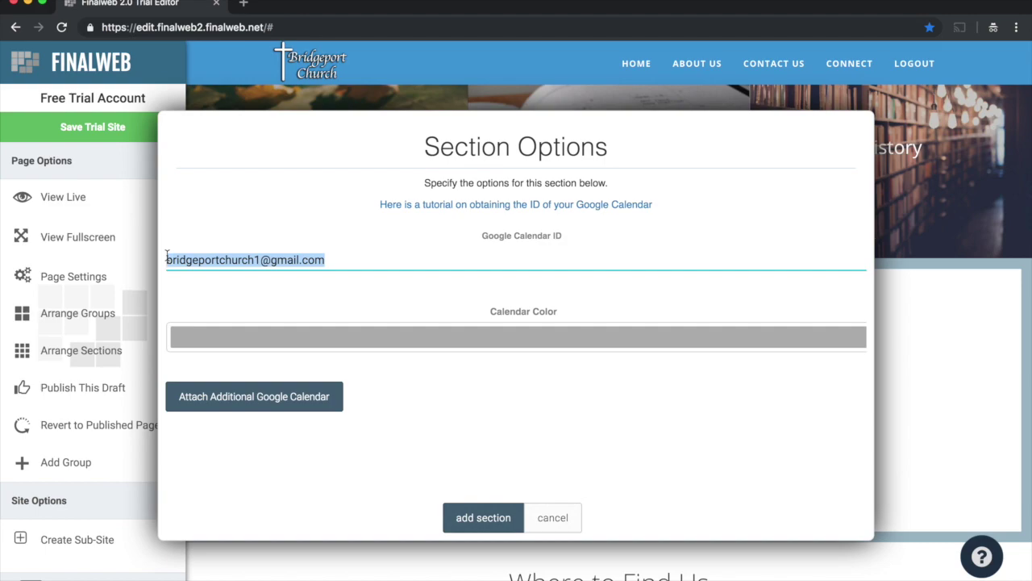
pyautogui.click(301, 260)
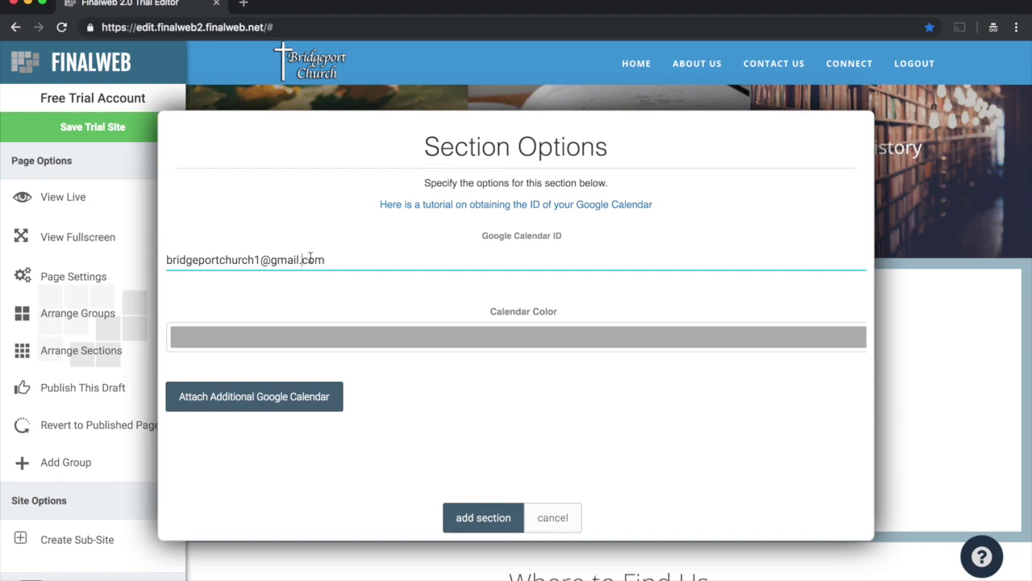
pyautogui.click(491, 520)
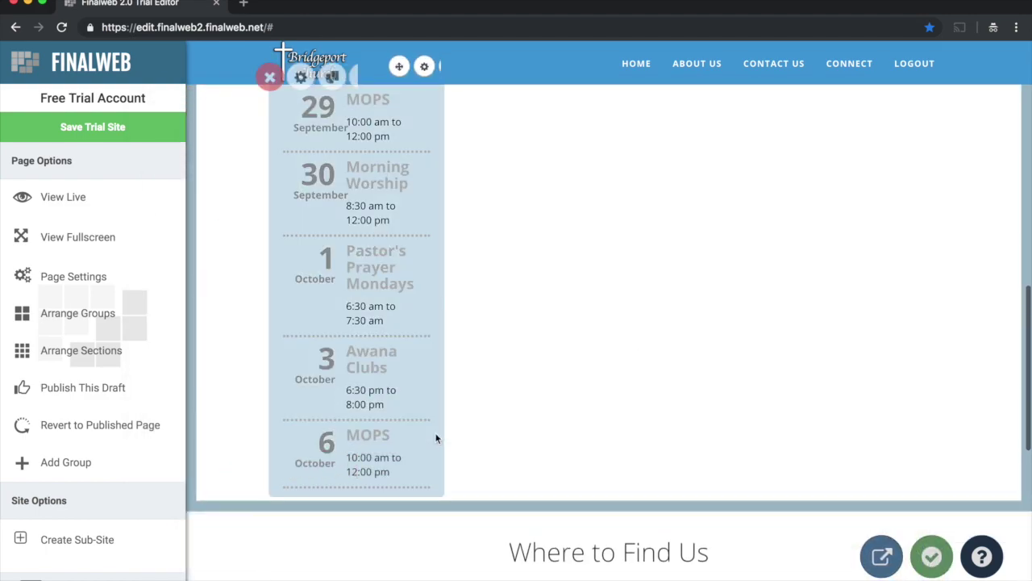
# Step: Stretch the Coming Up events section across its group's full width in Arrange Sections
pyautogui.scroll(1, 468, 308)
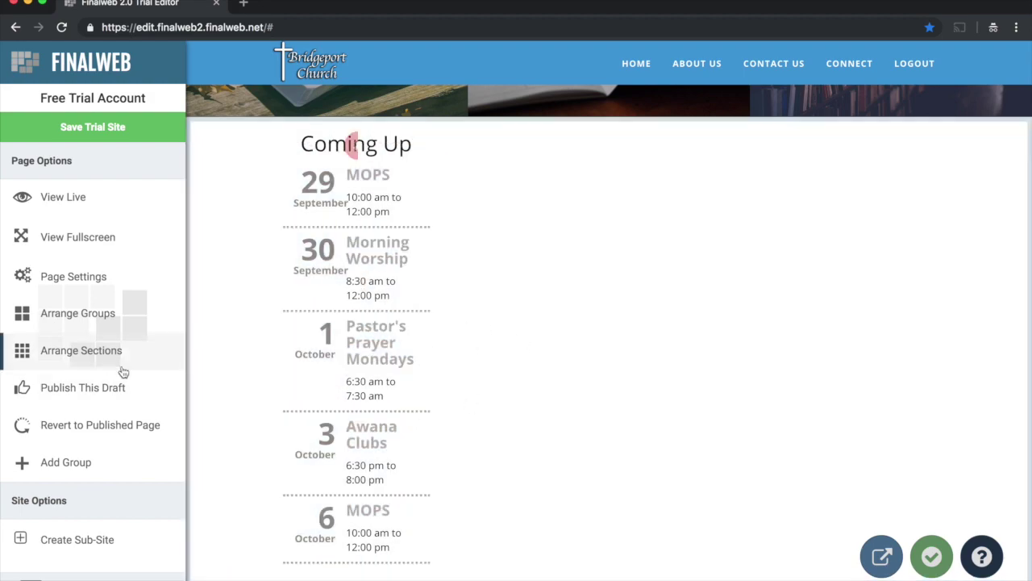
pyautogui.click(76, 352)
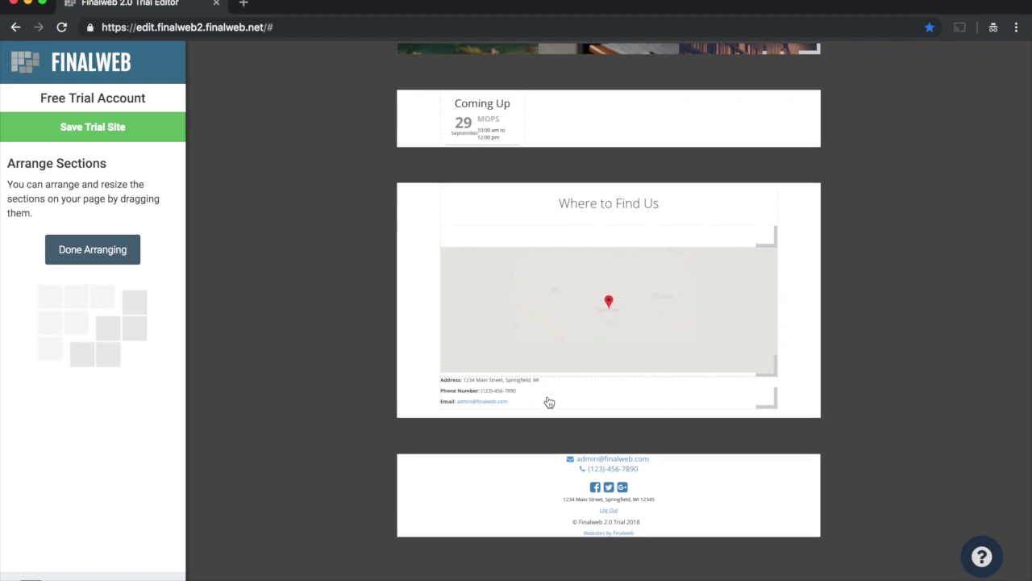
pyautogui.moveTo(521, 395); pyautogui.dragTo(783, 376)
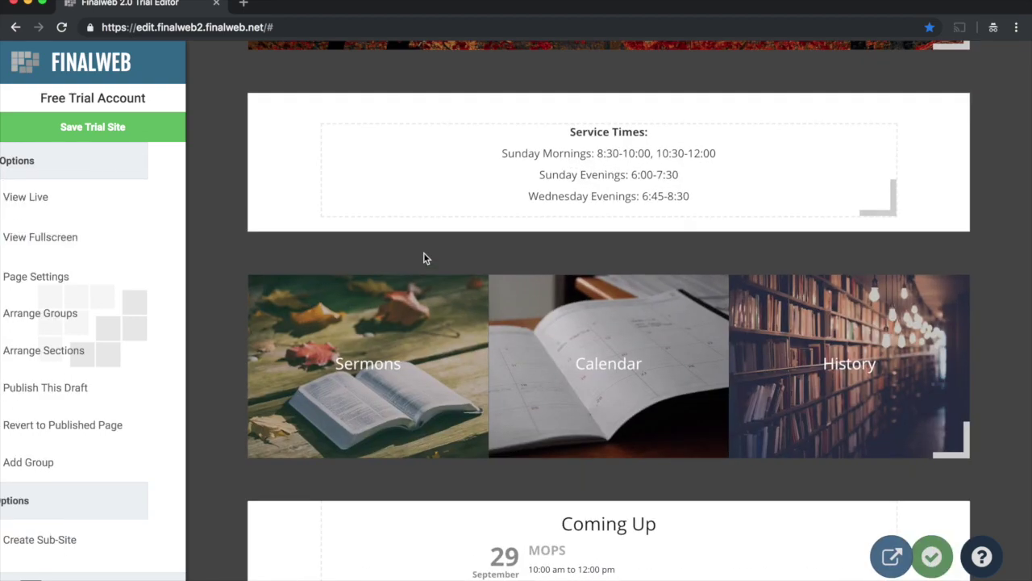
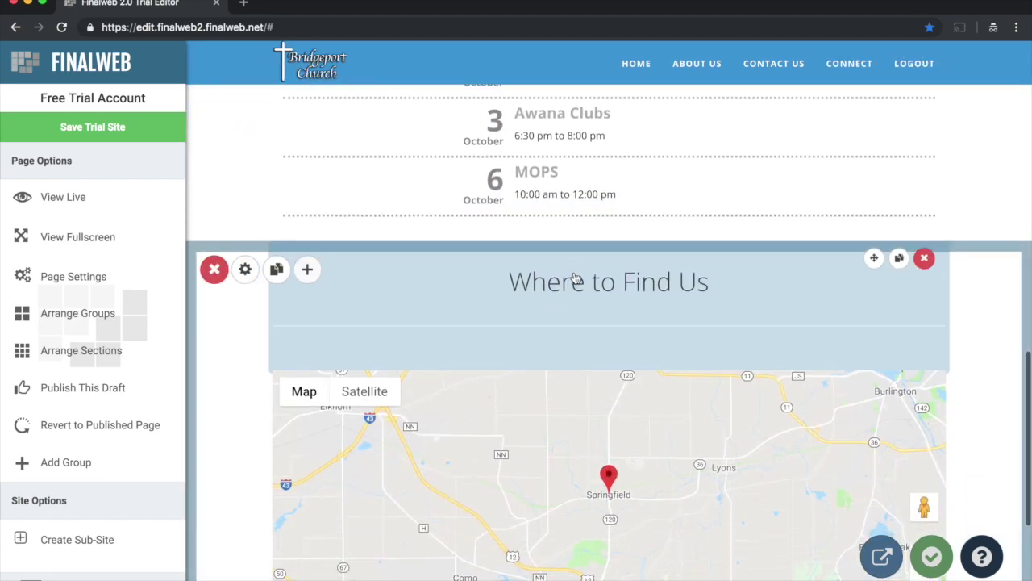
# Step: Scroll down the homepage to bring the Where to Find Us map section into view
pyautogui.scroll(-1, 581, 282)
pyautogui.scroll(-2, 545, 277)
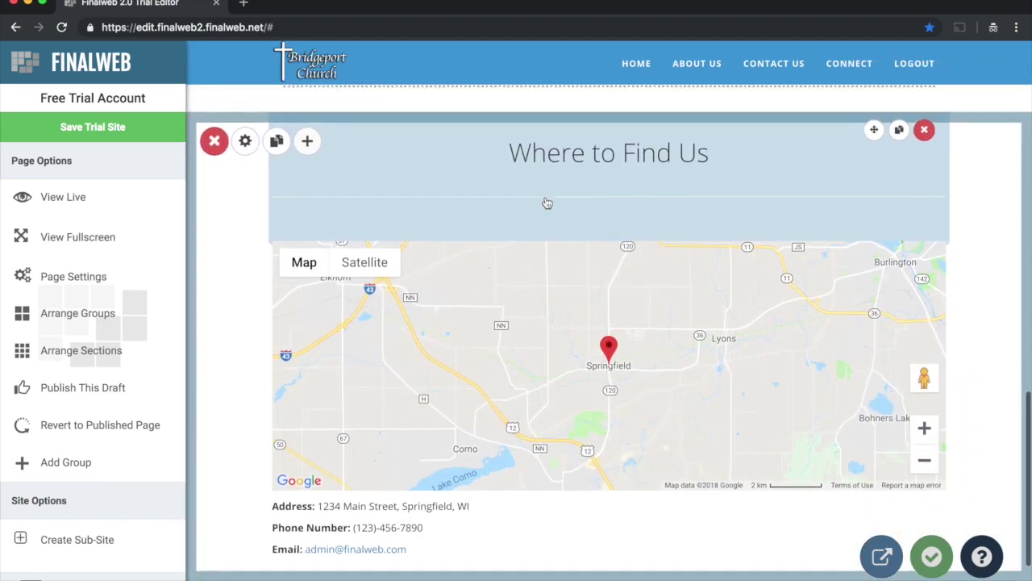
# Step: Replace the 'Where to Find Us' heading text with 'Contact Info' and save the change
pyautogui.click(548, 151)
pyautogui.doubleClick(548, 151)
pyautogui.moveTo(548, 151); pyautogui.dragTo(703, 154)
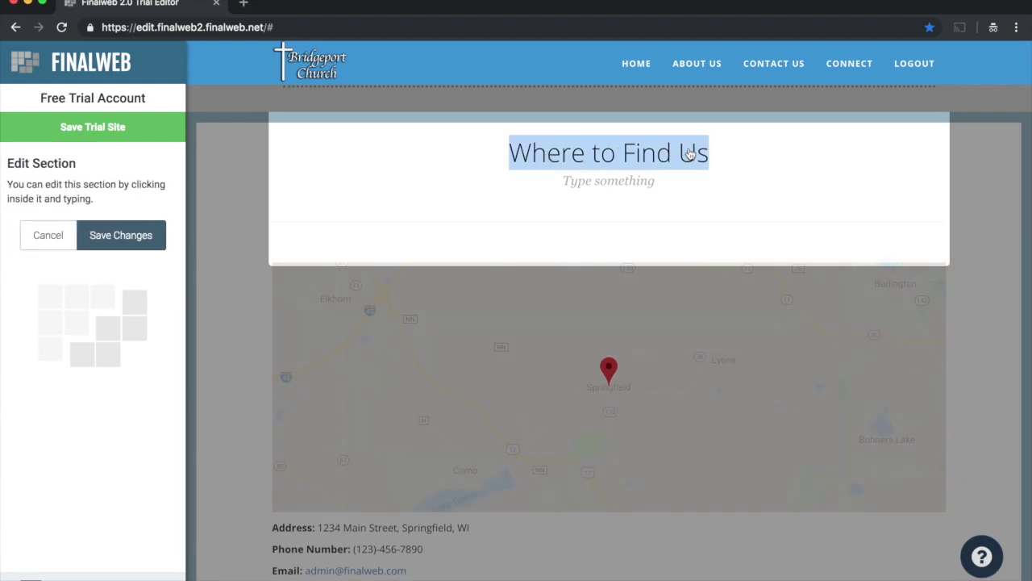
pyautogui.write('Contact')
pyautogui.press('BackSpace')
pyautogui.write('ct Info')
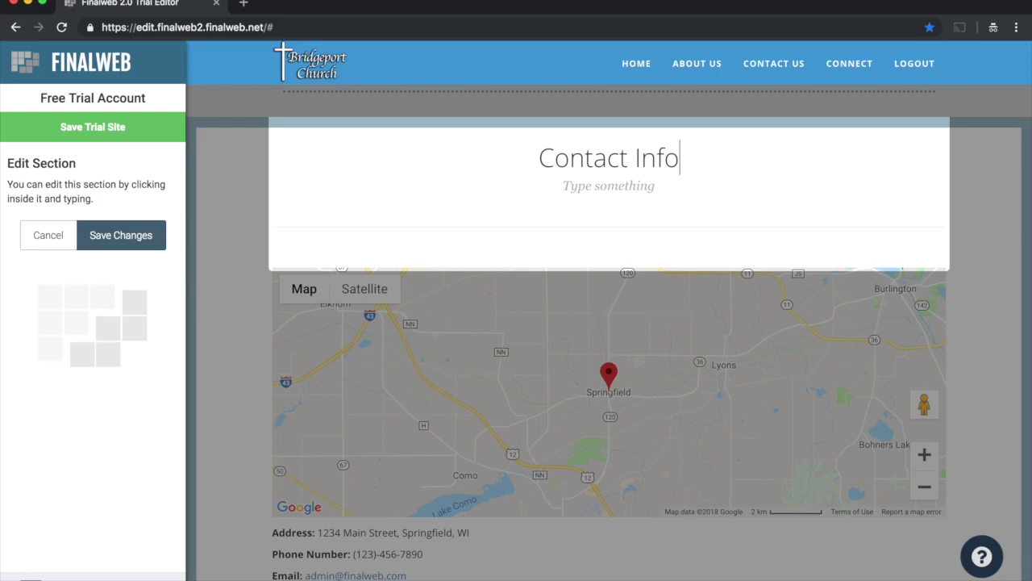
pyautogui.click(142, 233)
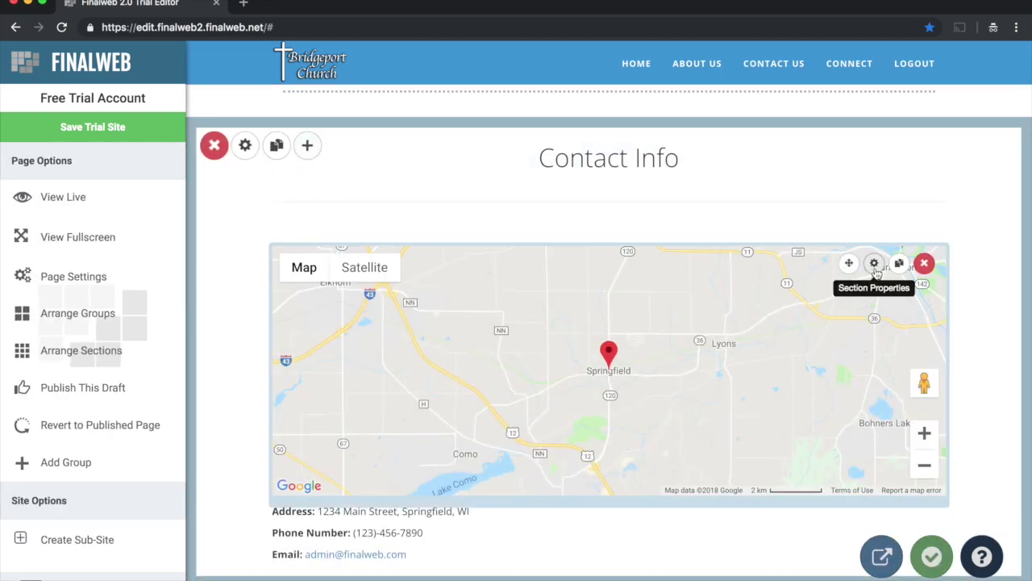
pyautogui.click(874, 265)
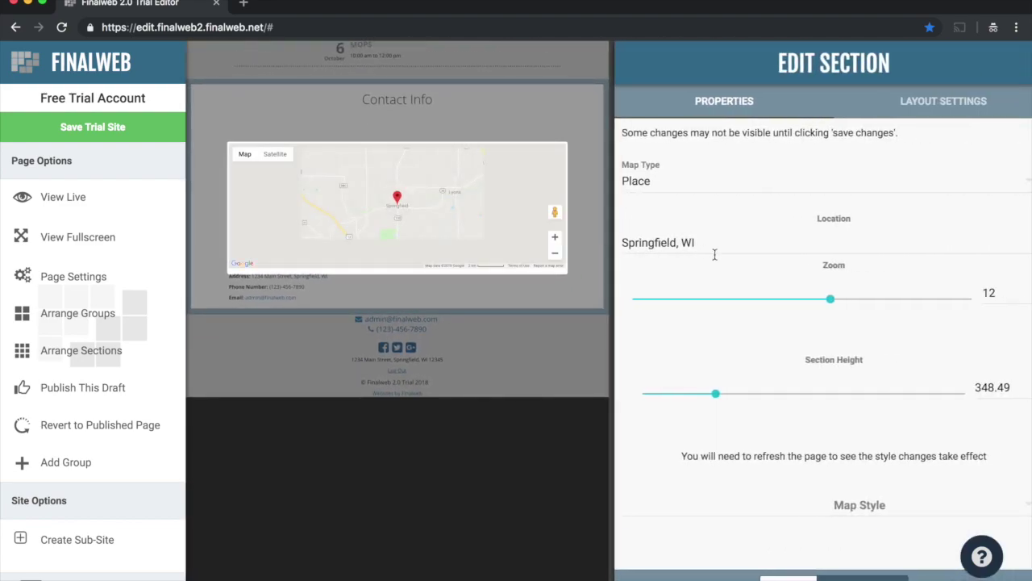
pyautogui.moveTo(686, 239); pyautogui.dragTo(479, 230)
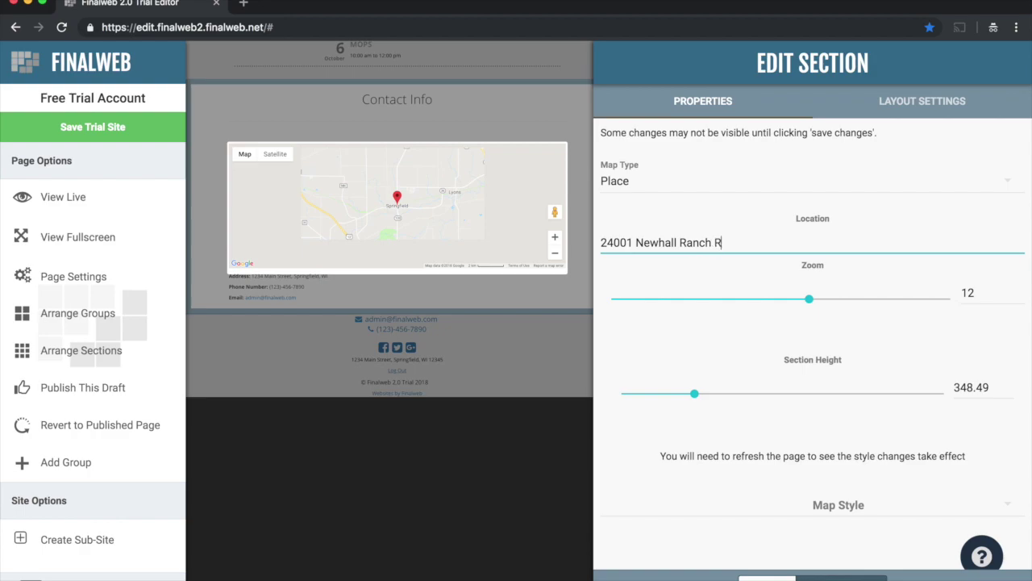
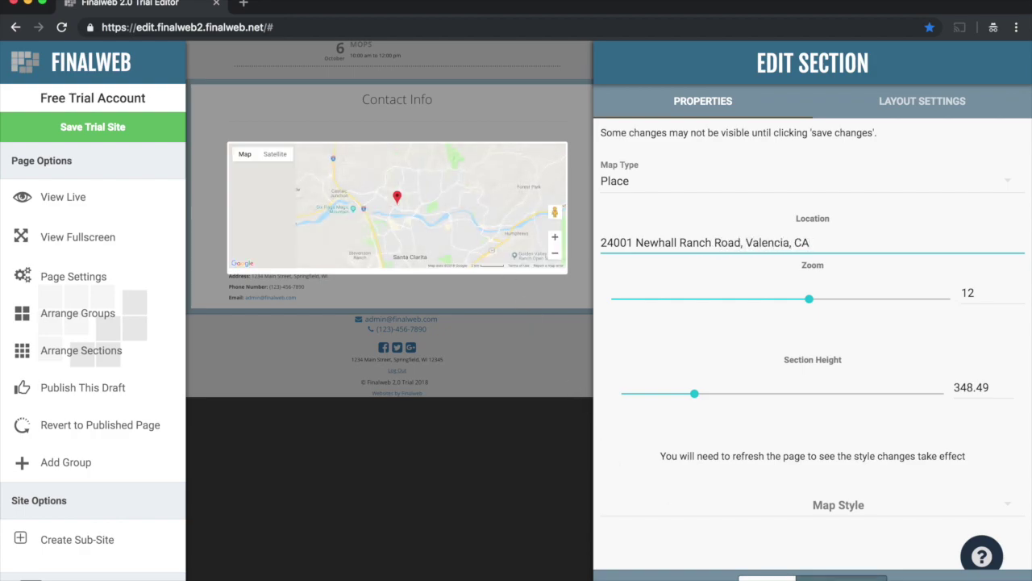
pyautogui.click(549, 392)
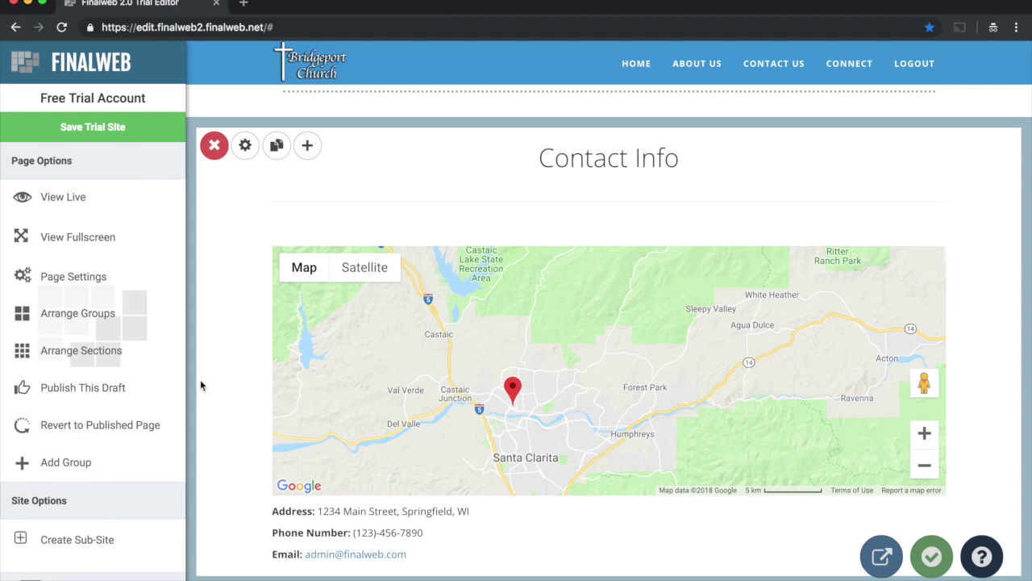
# Step: Add a Form section using the existing 'Contact' form below the map
pyautogui.click(307, 146)
pyautogui.scroll(-2, 405, 299)
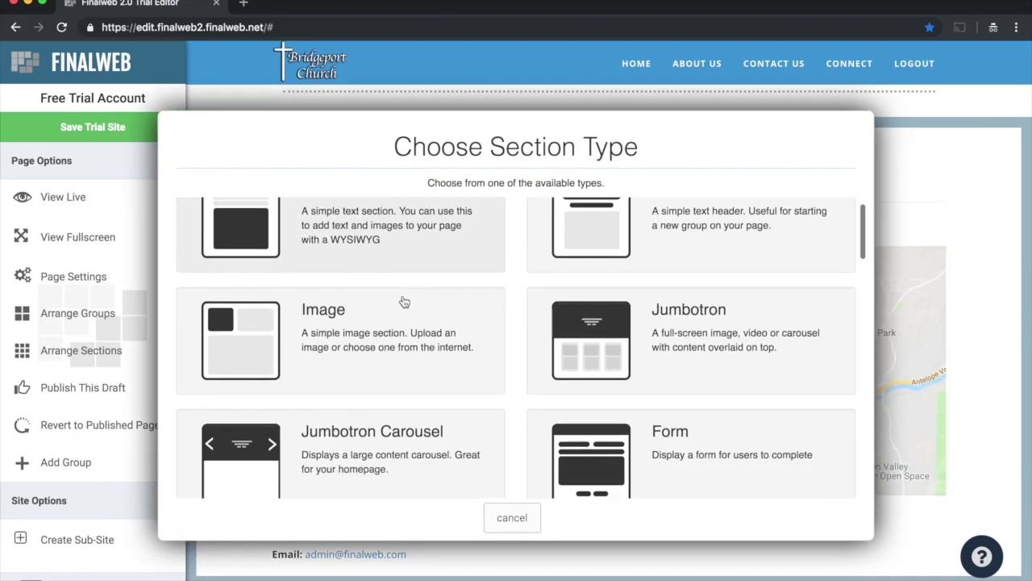
pyautogui.scroll(-1, 403, 300)
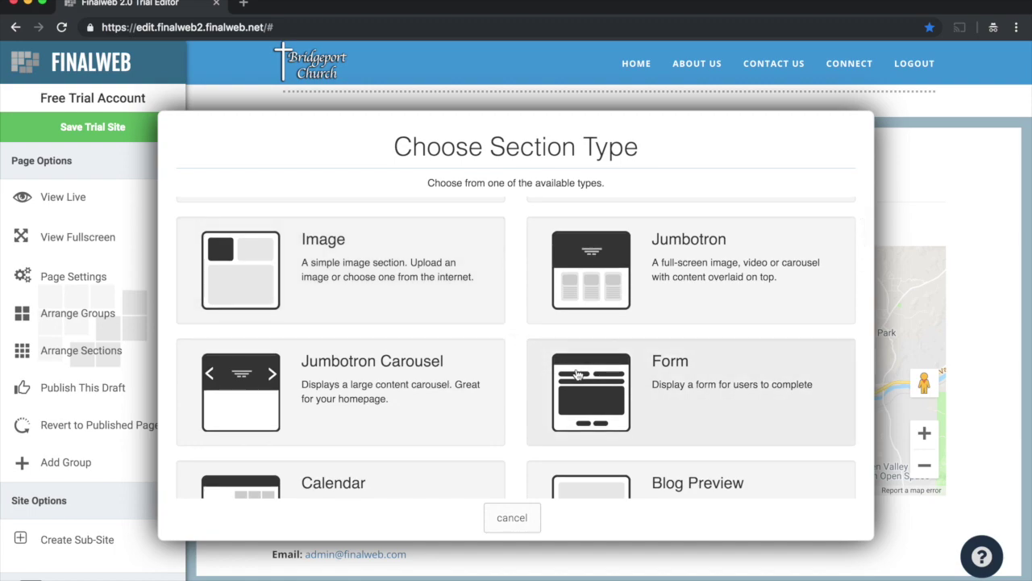
pyautogui.click(634, 373)
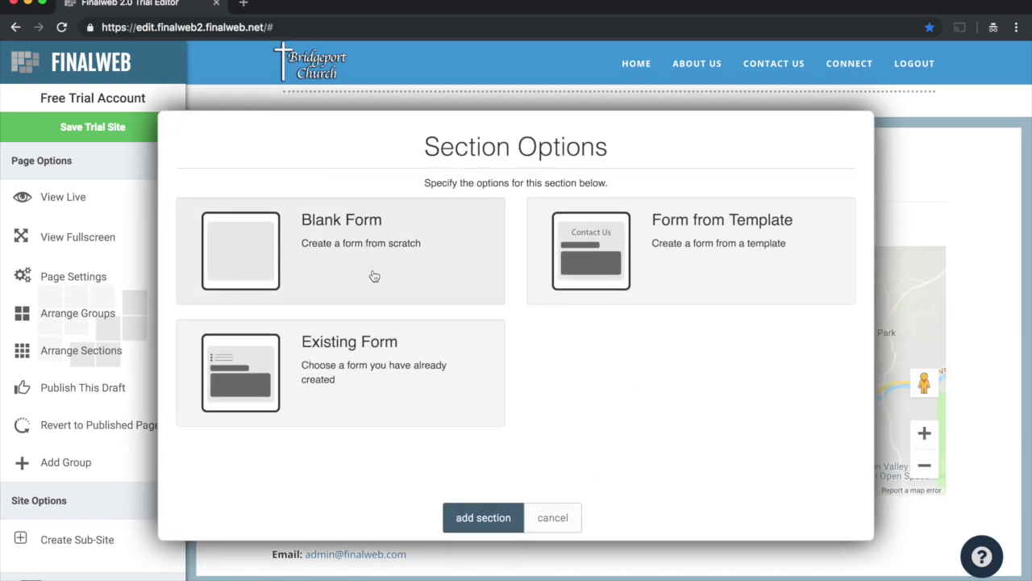
pyautogui.click(347, 337)
pyautogui.click(251, 234)
pyautogui.click(225, 254)
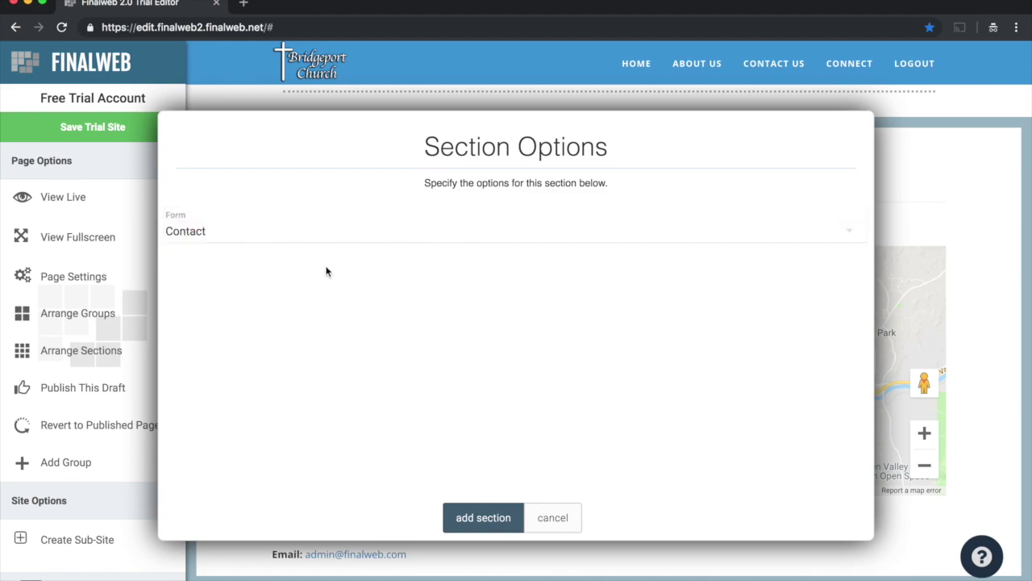
pyautogui.click(476, 517)
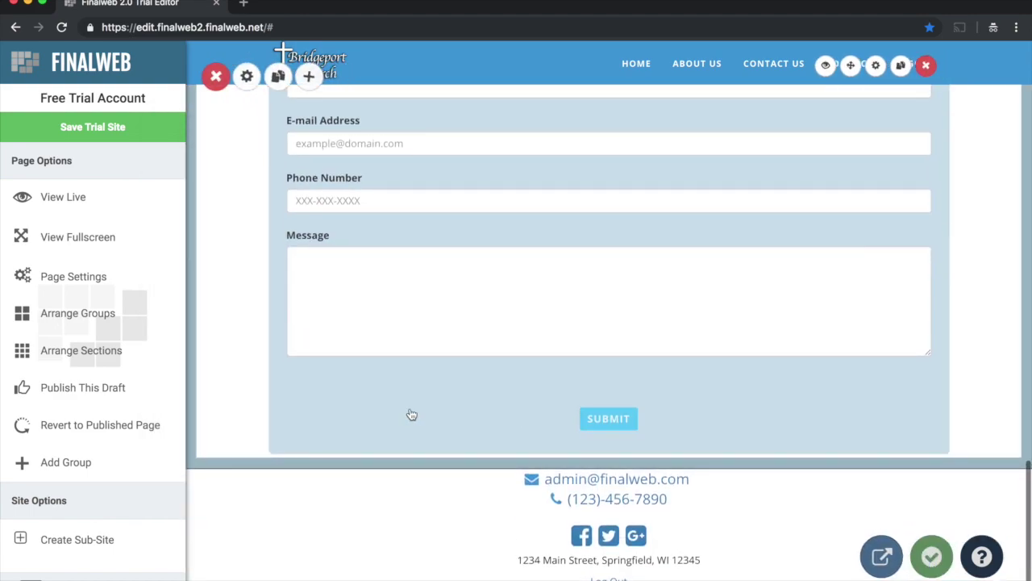
pyautogui.scroll(5, 248, 222)
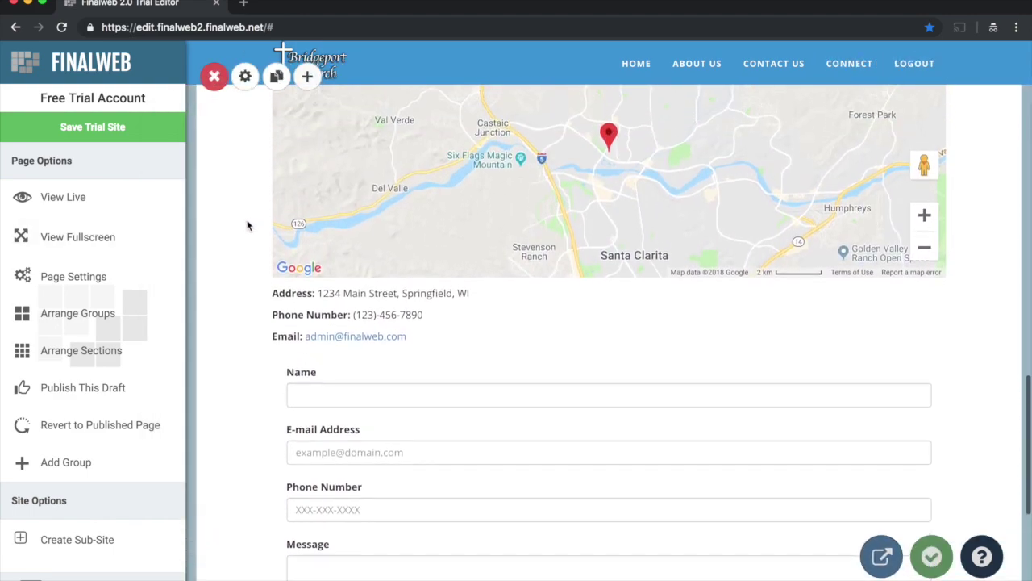
pyautogui.scroll(-5, 250, 238)
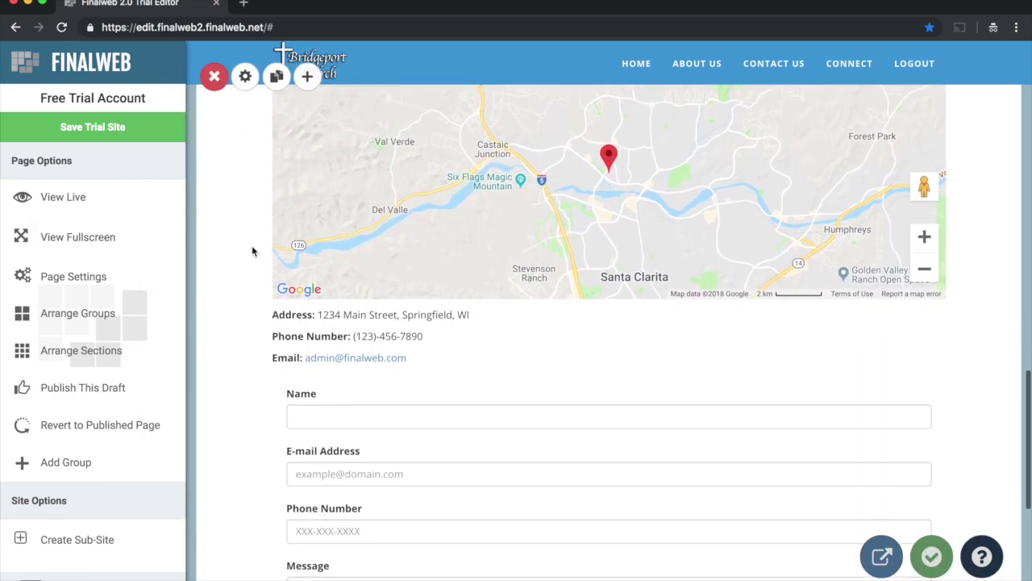
# Step: Enter the church's e-mail address as the Contact form's Submission E-mail in Form Settings
pyautogui.click(341, 363)
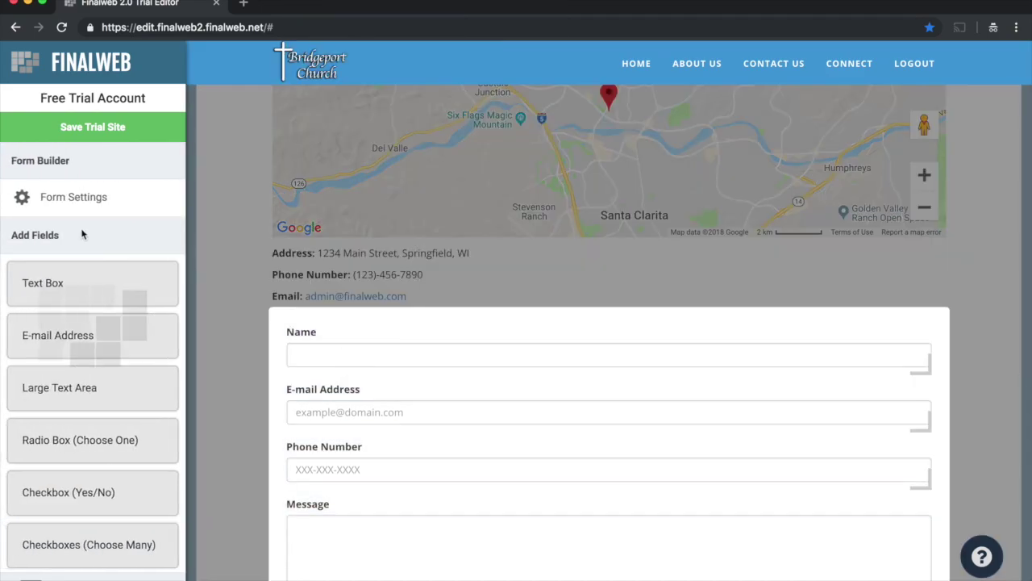
pyautogui.click(69, 201)
pyautogui.click(653, 201)
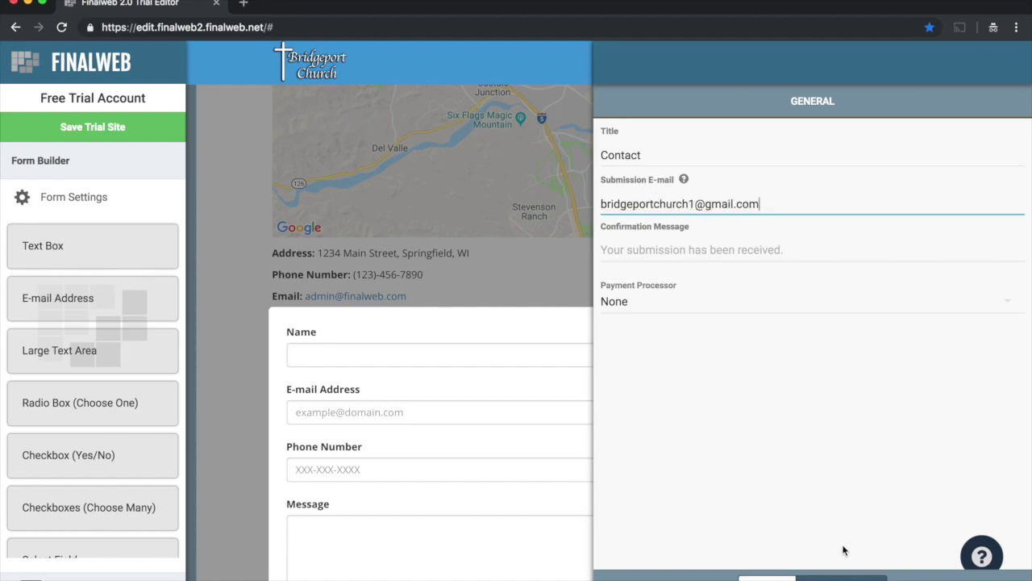
pyautogui.click(843, 574)
pyautogui.scroll(-4, 484, 403)
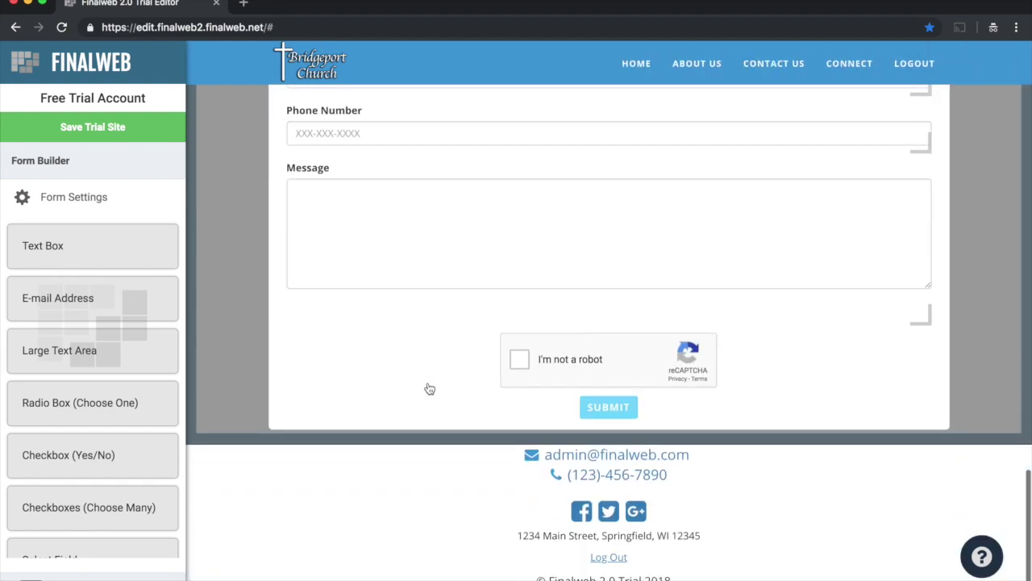
pyautogui.click(251, 279)
pyautogui.scroll(5, 250, 286)
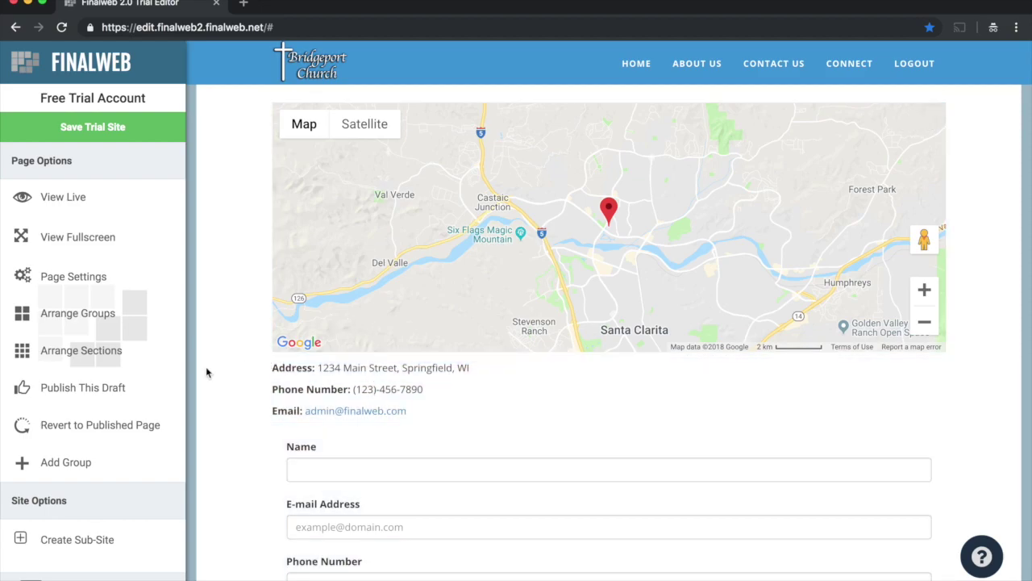
# Step: Resize the map, address and form blocks, moving the address above the map beside the form
pyautogui.click(53, 348)
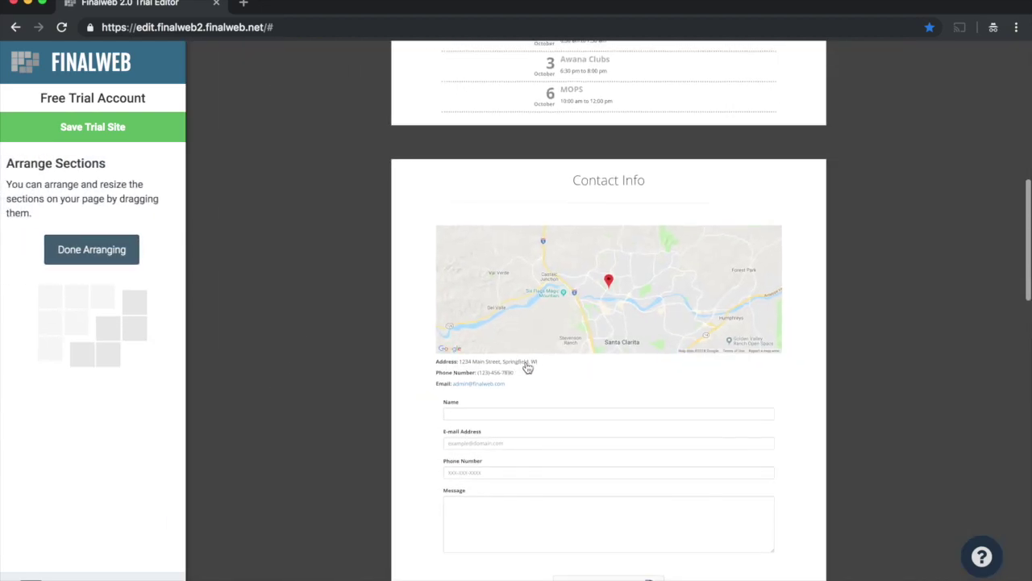
pyautogui.moveTo(770, 197); pyautogui.dragTo(662, 202)
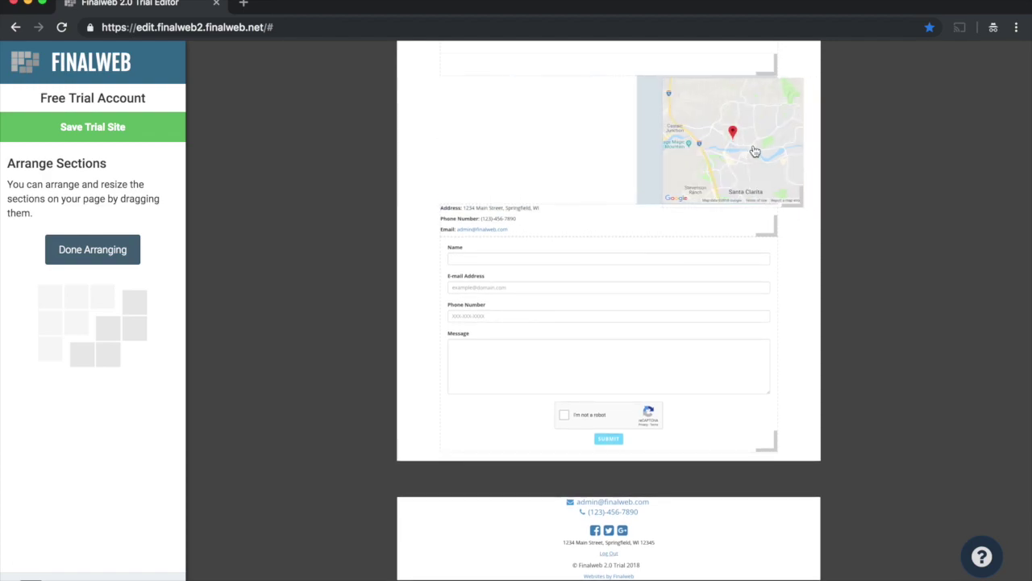
pyautogui.moveTo(774, 234); pyautogui.dragTo(576, 191)
pyautogui.moveTo(517, 90); pyautogui.dragTo(728, 104)
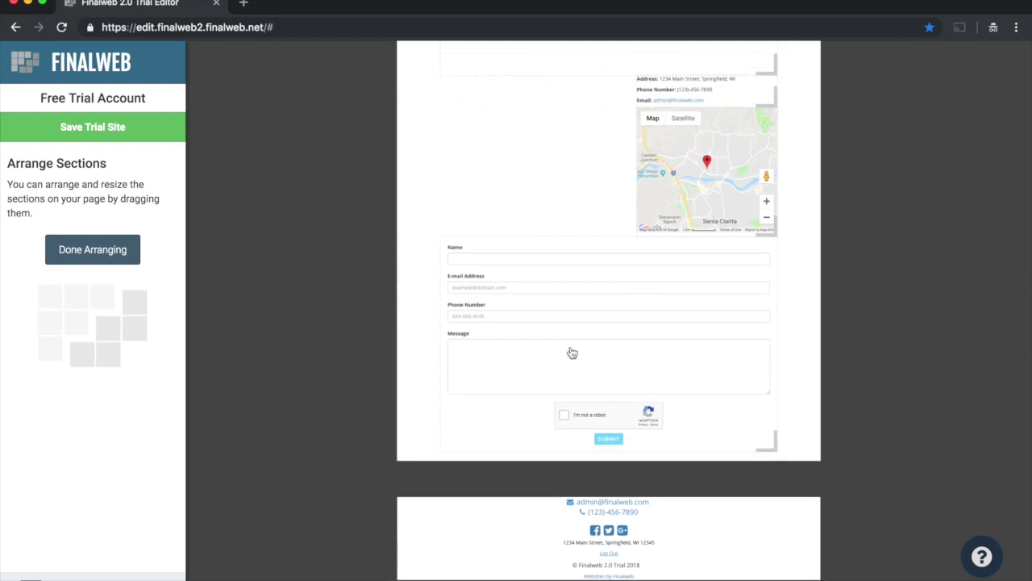
pyautogui.moveTo(777, 441); pyautogui.dragTo(602, 366)
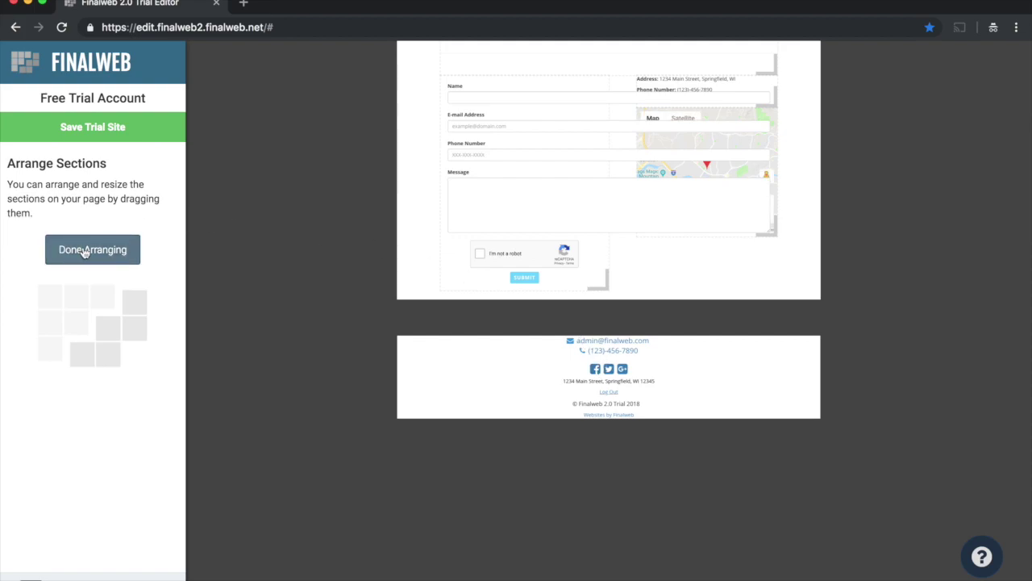
pyautogui.click(83, 249)
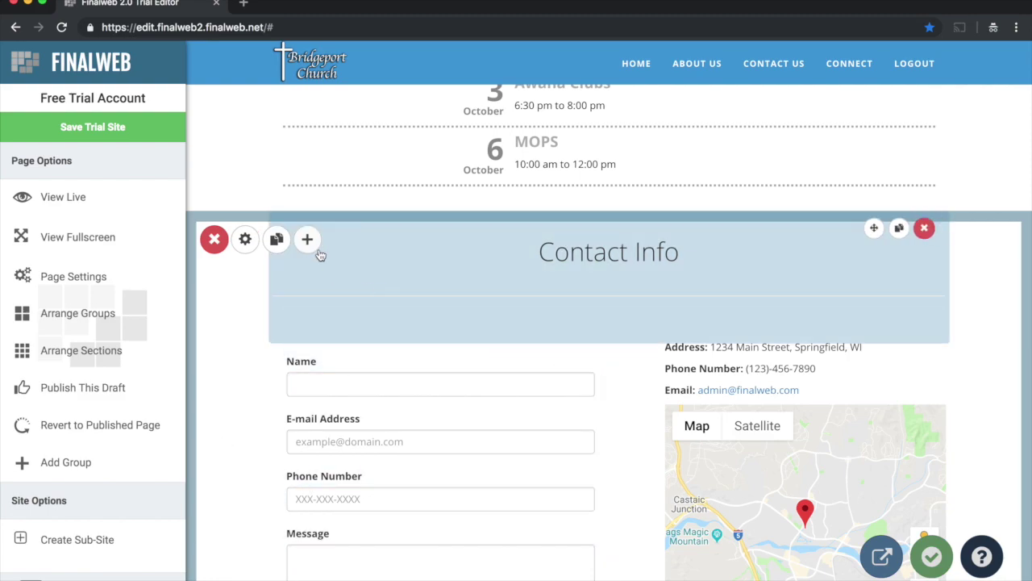
# Step: Set the group background to a stock barley-field photo with a 65% solid-colour overlay
pyautogui.click(246, 240)
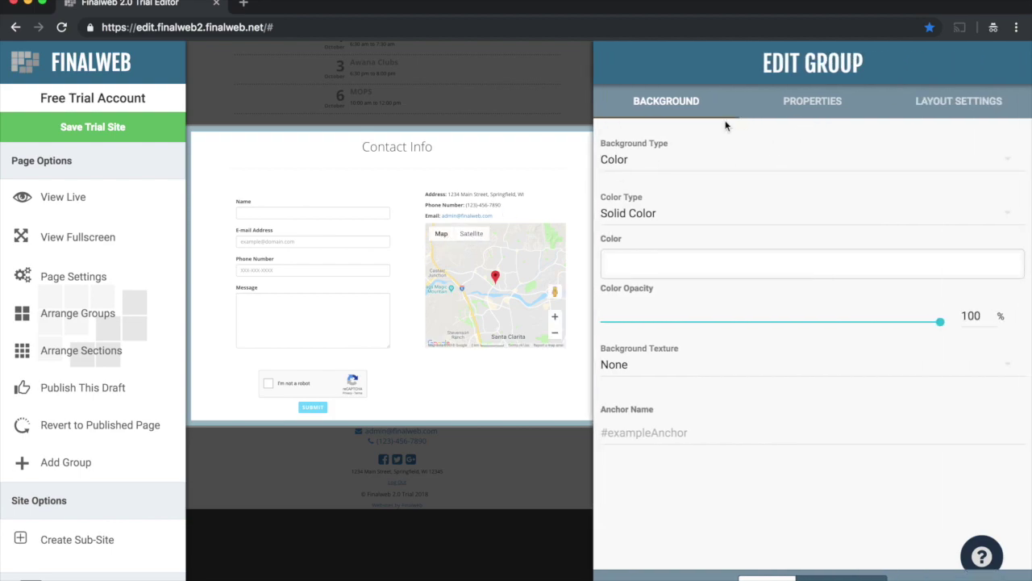
pyautogui.click(633, 166)
pyautogui.click(641, 186)
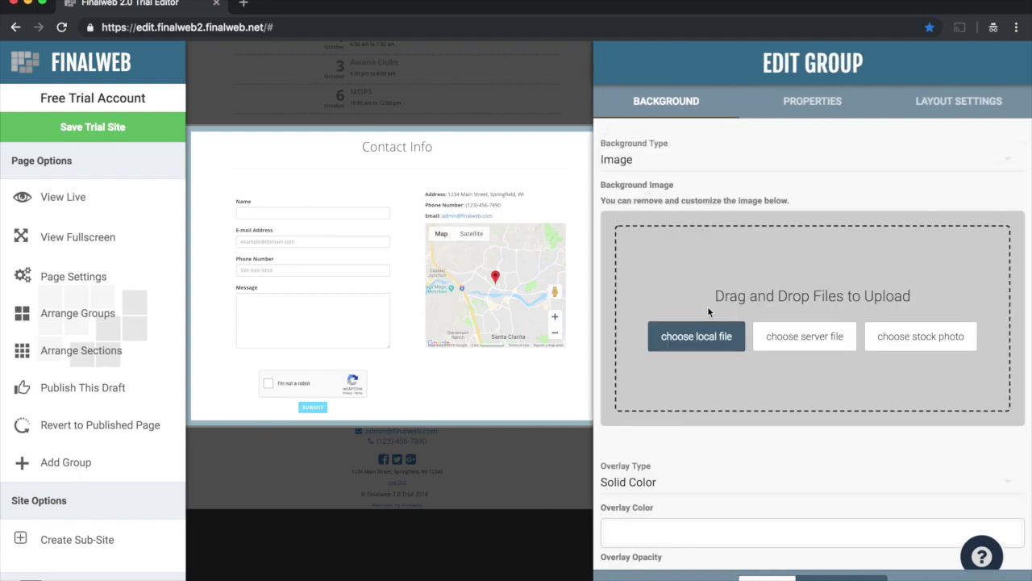
pyautogui.click(904, 344)
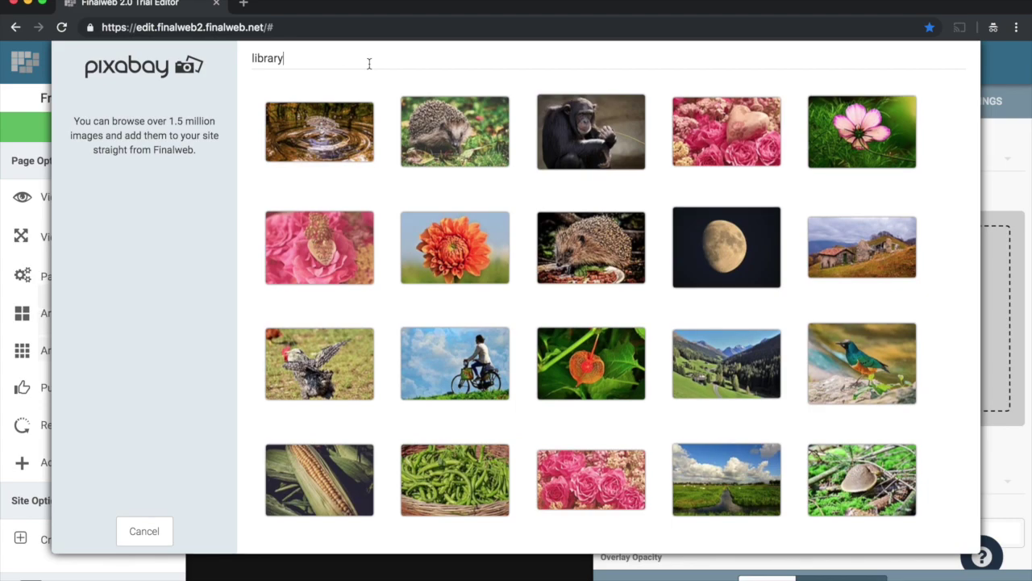
pyautogui.click(369, 62)
pyautogui.write('barley')
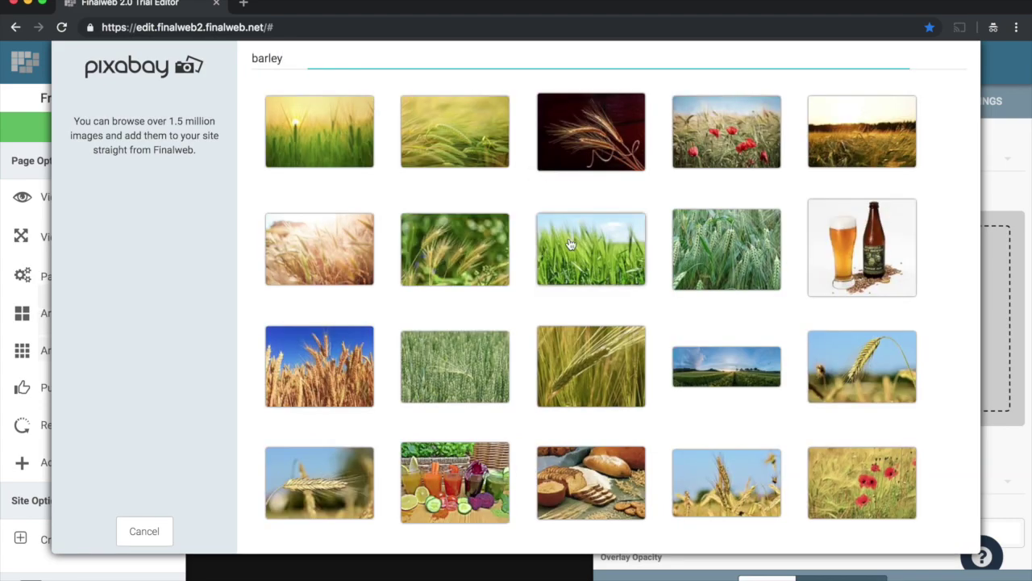
pyautogui.click(570, 244)
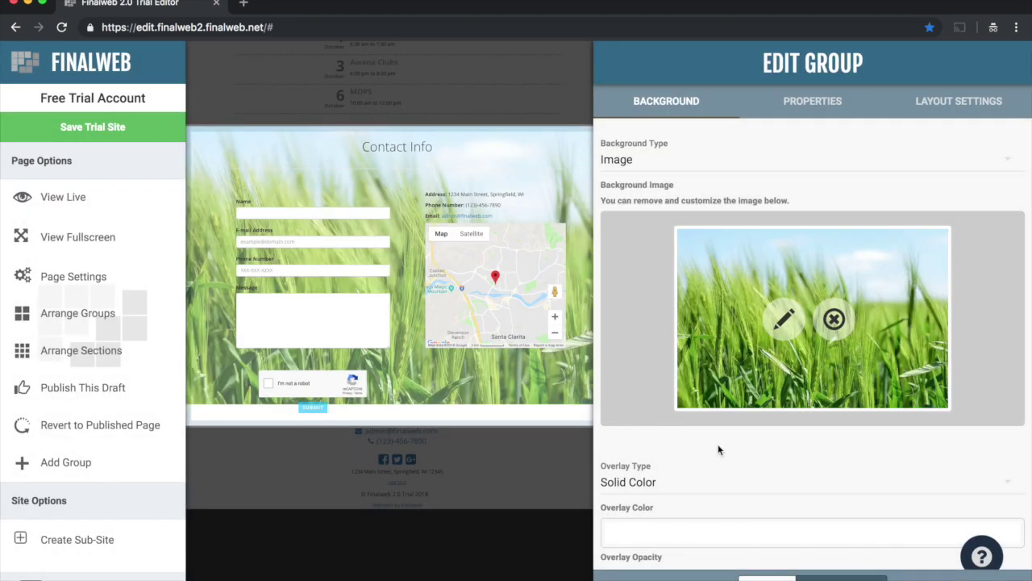
pyautogui.scroll(-3, 719, 450)
pyautogui.moveTo(704, 415); pyautogui.dragTo(831, 413)
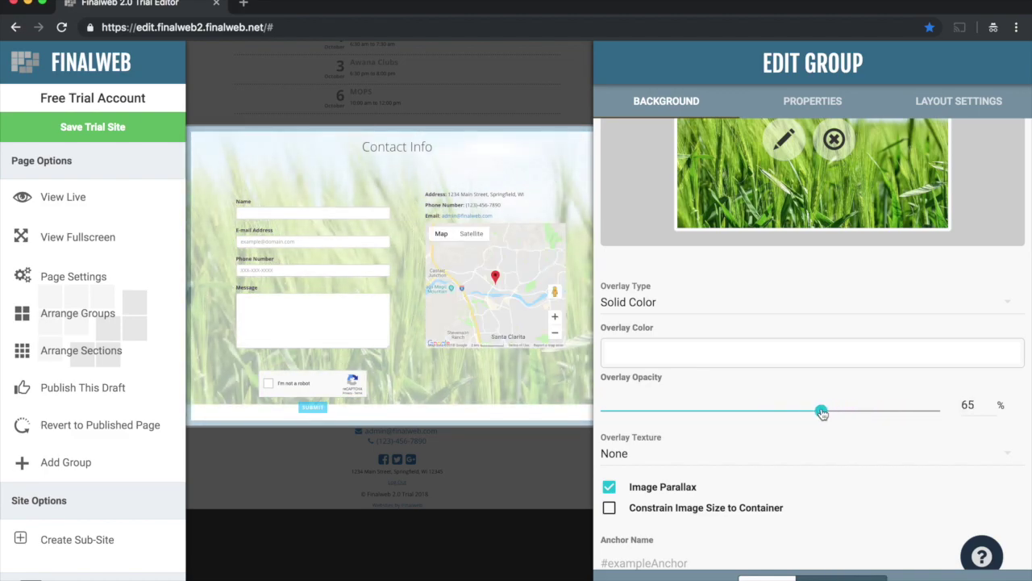
pyautogui.click(795, 549)
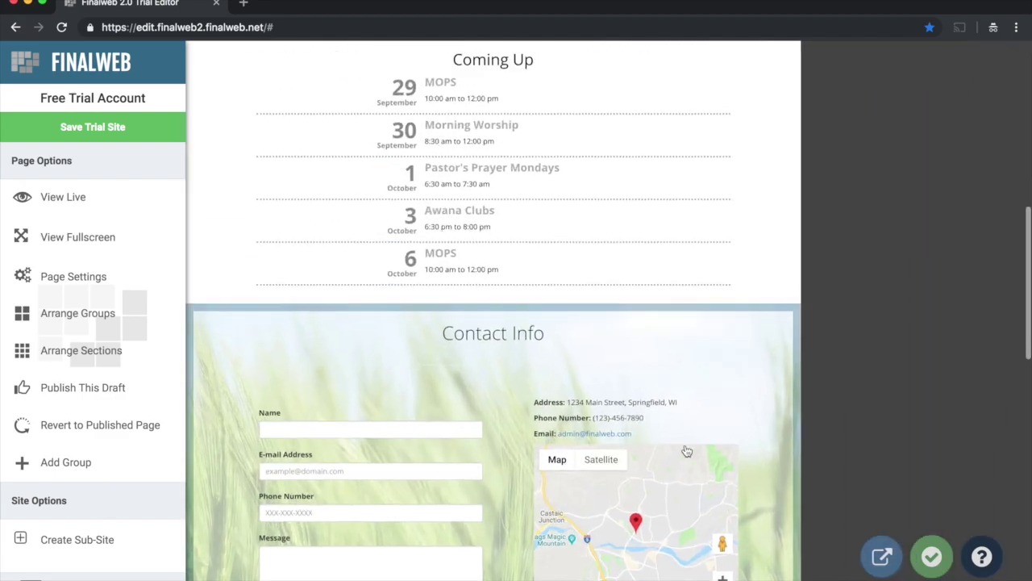
# Step: Add an empty Standard-layout group below the Contact Info group
pyautogui.scroll(-5, 661, 450)
pyautogui.scroll(-1, 512, 429)
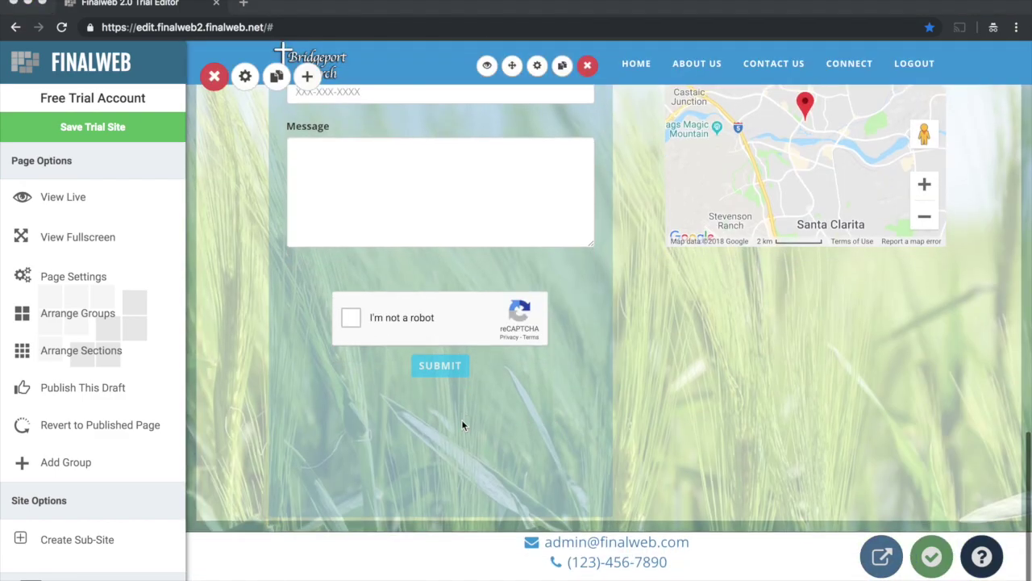
pyautogui.scroll(-1, 435, 391)
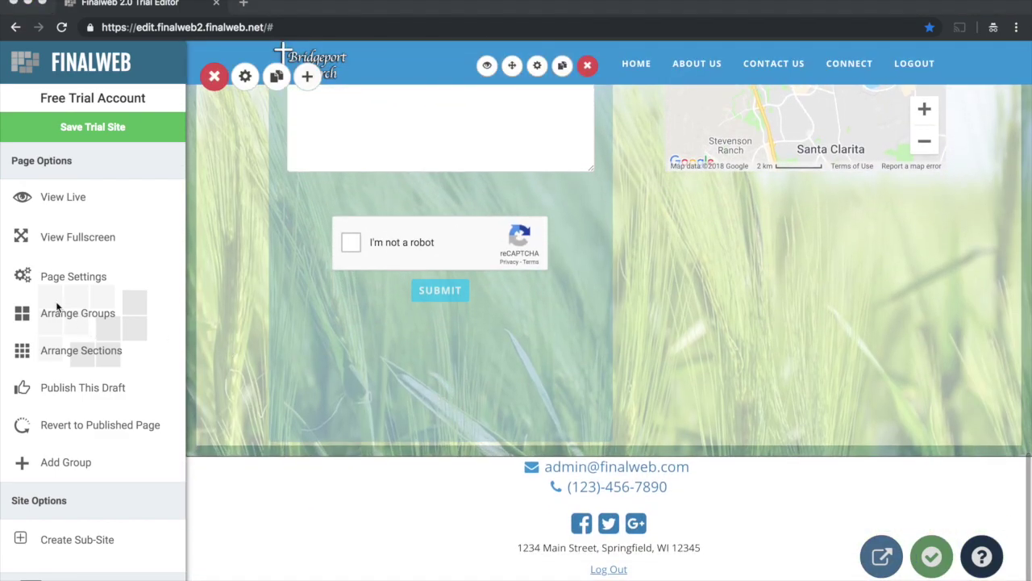
pyautogui.scroll(-1, 81, 379)
pyautogui.click(81, 423)
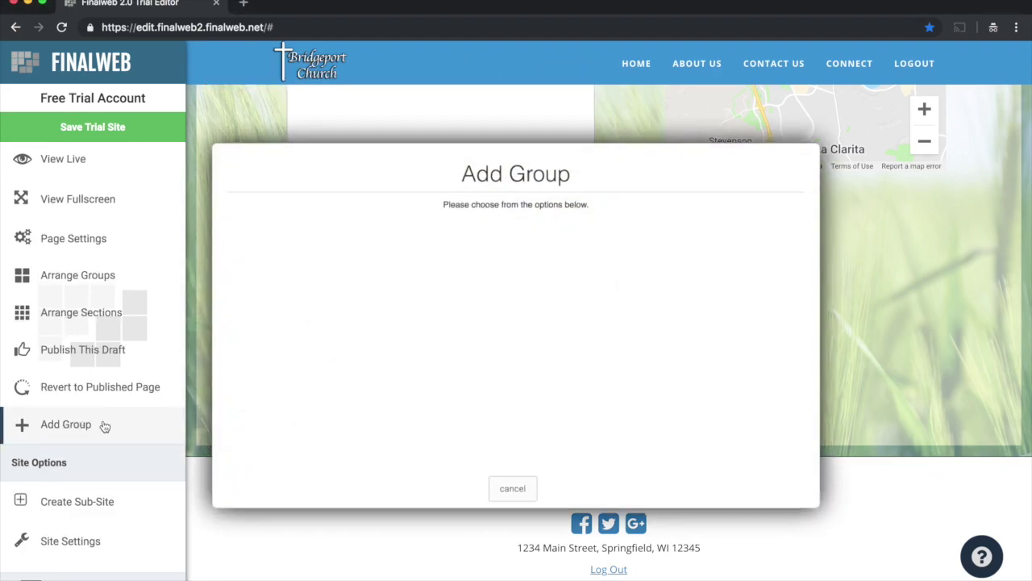
pyautogui.click(257, 244)
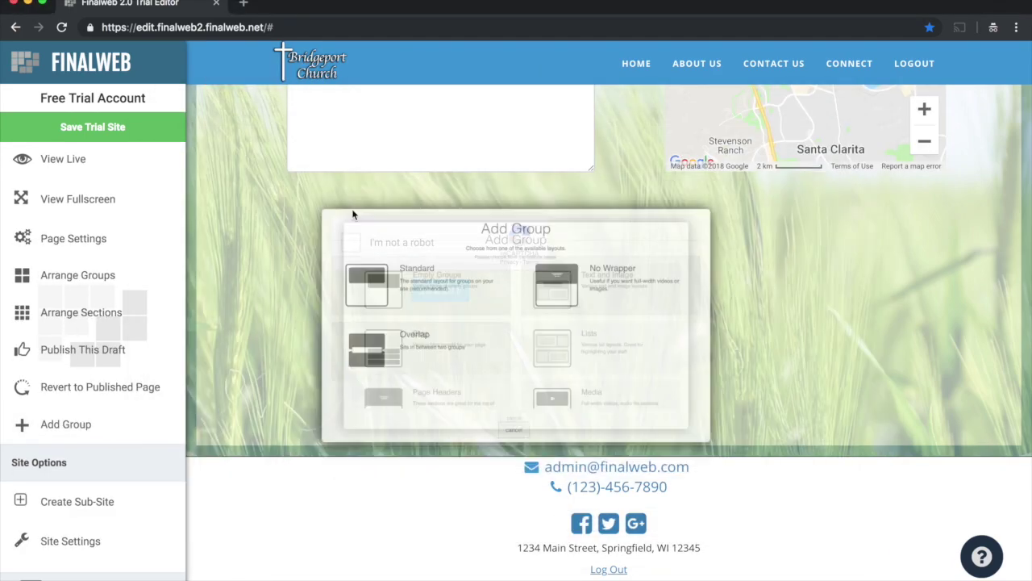
pyautogui.click(260, 243)
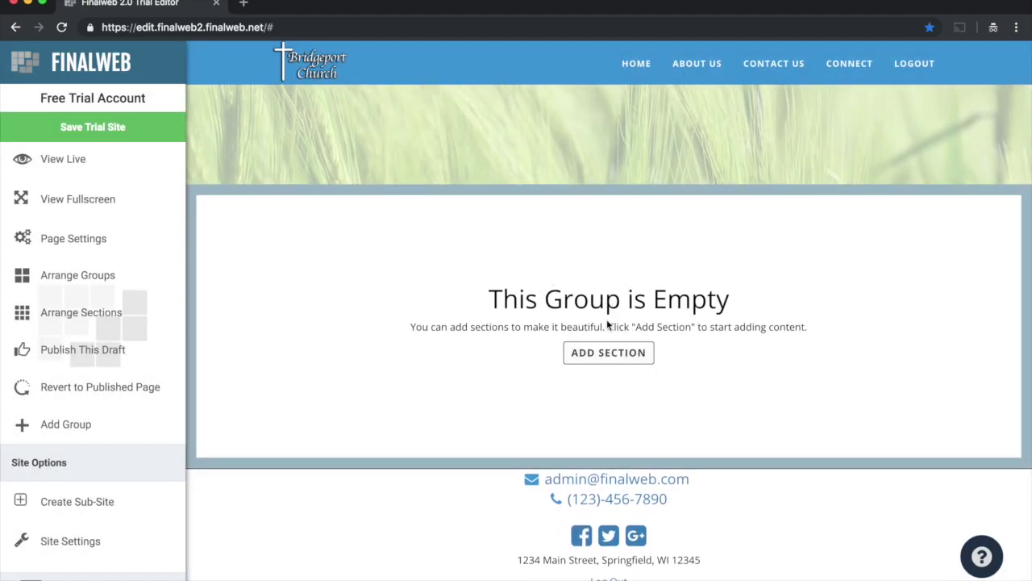
# Step: Add a block-layout Media Library section with a new library named 'Sermons'
pyautogui.click(606, 357)
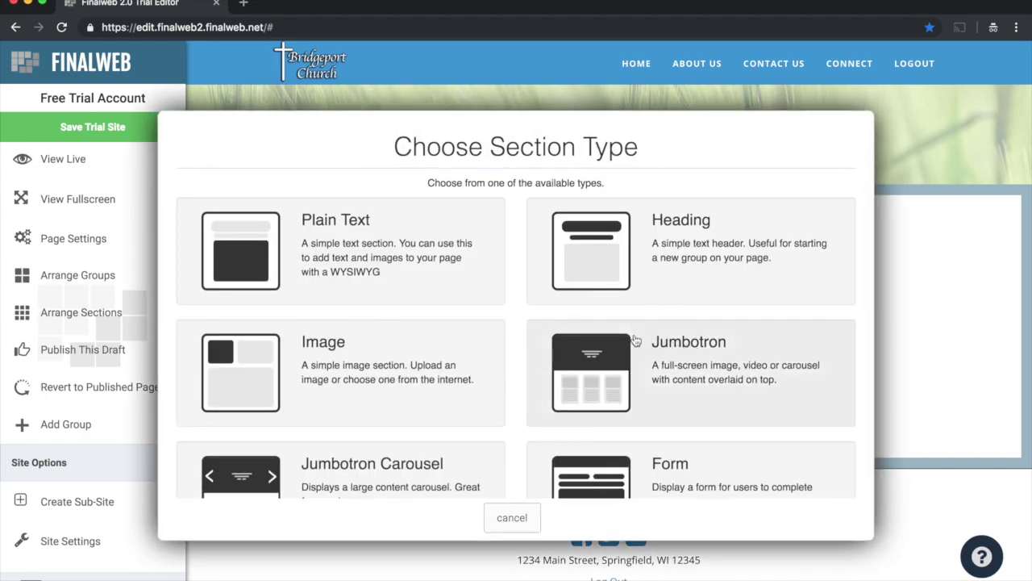
pyautogui.scroll(-3, 633, 341)
pyautogui.scroll(-4, 610, 345)
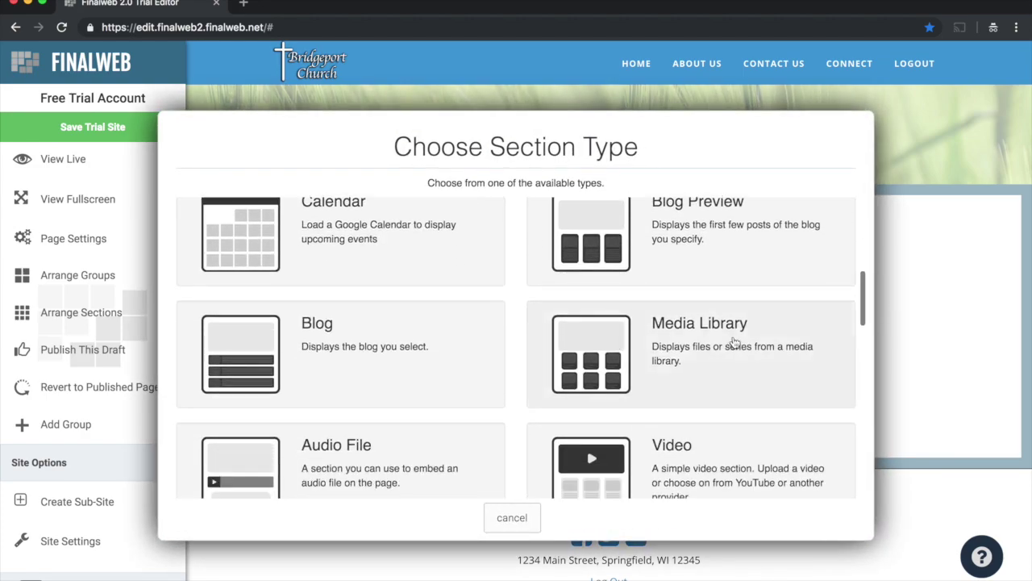
pyautogui.click(692, 345)
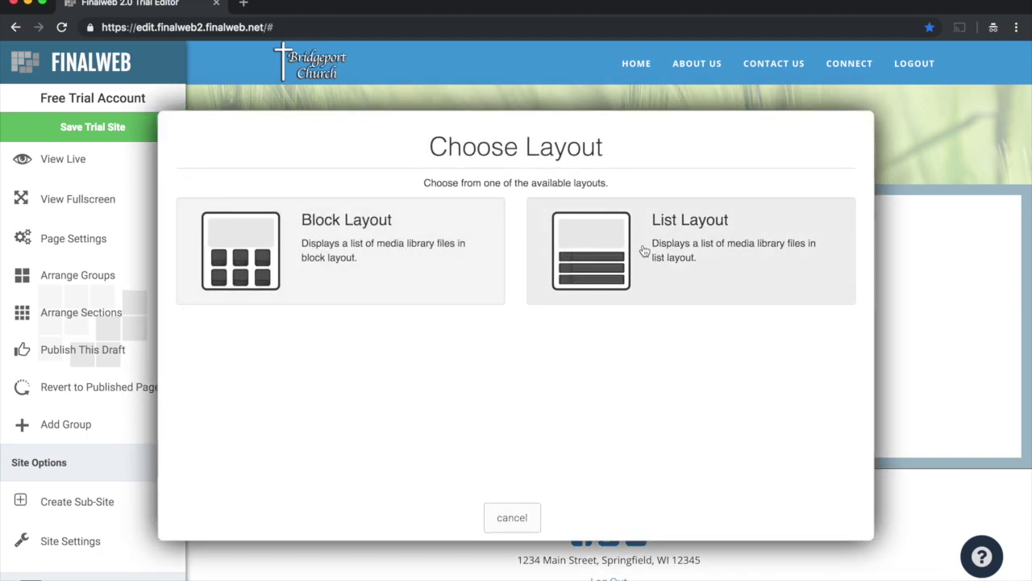
pyautogui.click(317, 242)
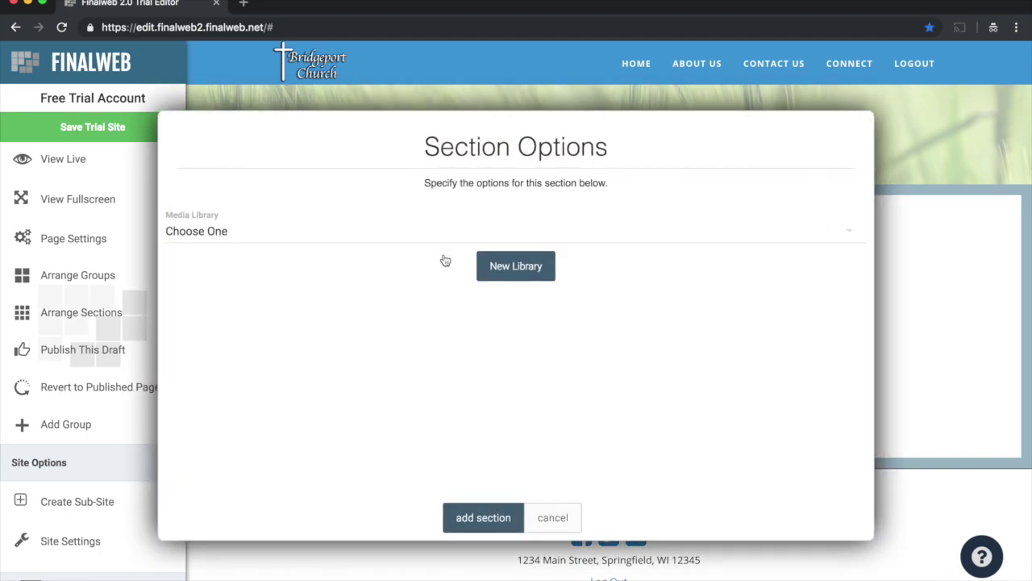
pyautogui.click(352, 242)
pyautogui.click(365, 243)
pyautogui.click(530, 266)
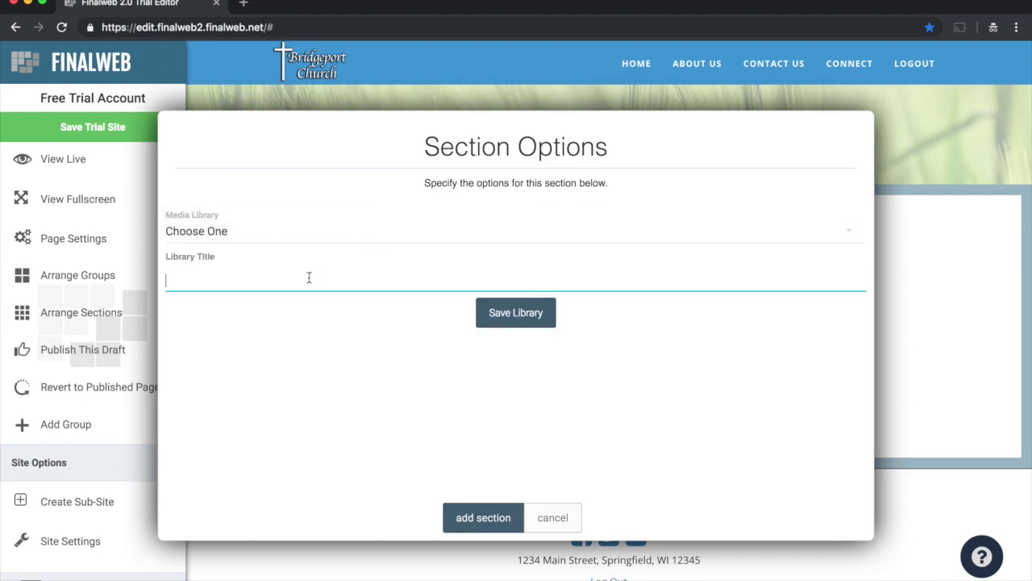
pyautogui.click(498, 312)
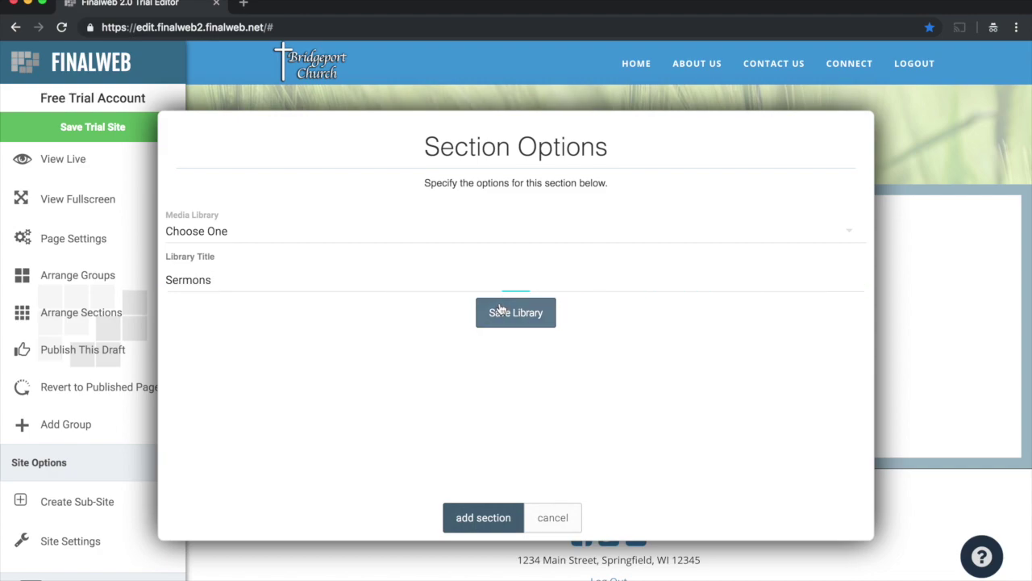
pyautogui.click(488, 516)
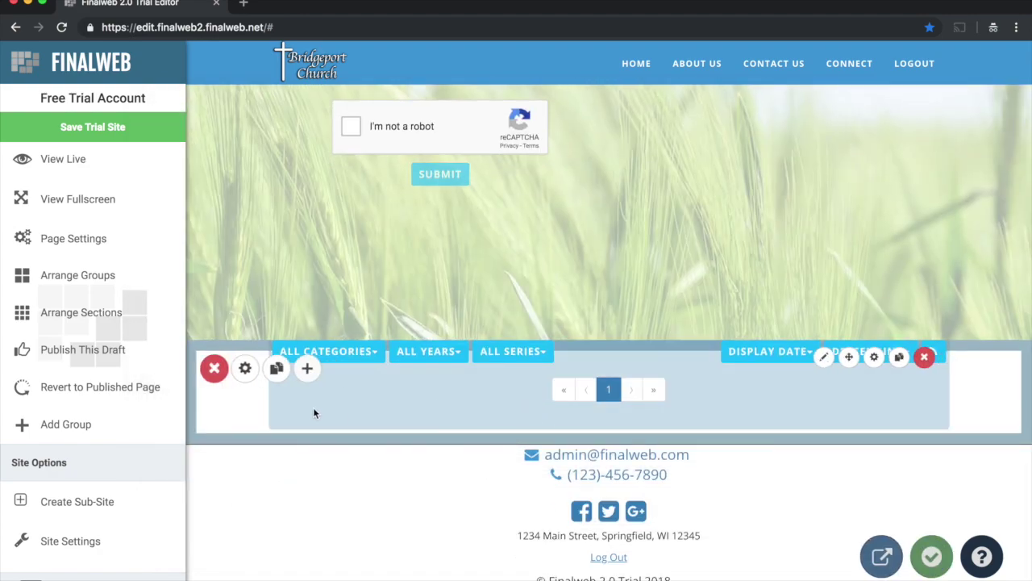
# Step: Raise the new group's top padding to 58.52 in its layout settings
pyautogui.click(245, 367)
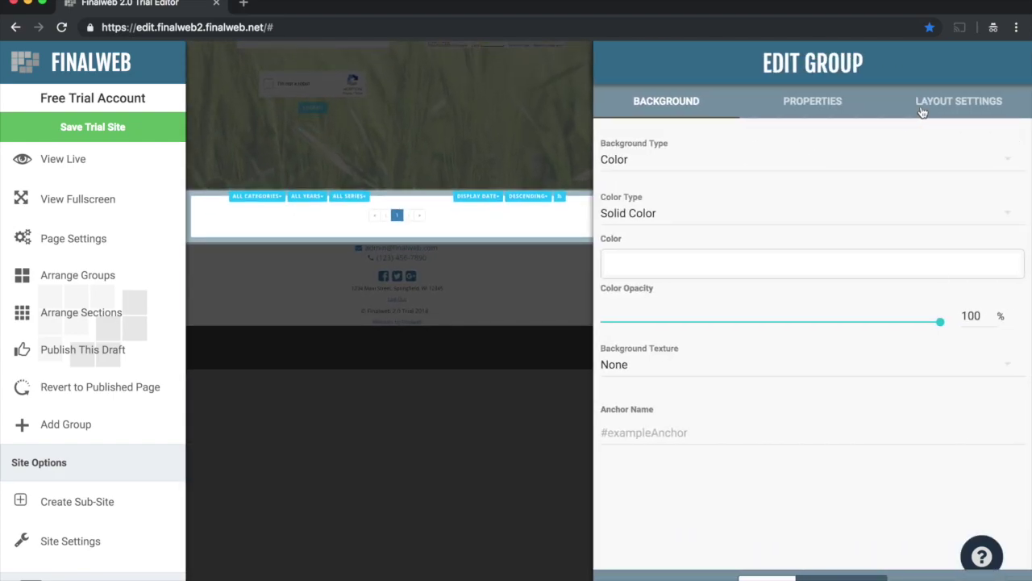
pyautogui.click(922, 108)
pyautogui.moveTo(608, 327); pyautogui.dragTo(704, 323)
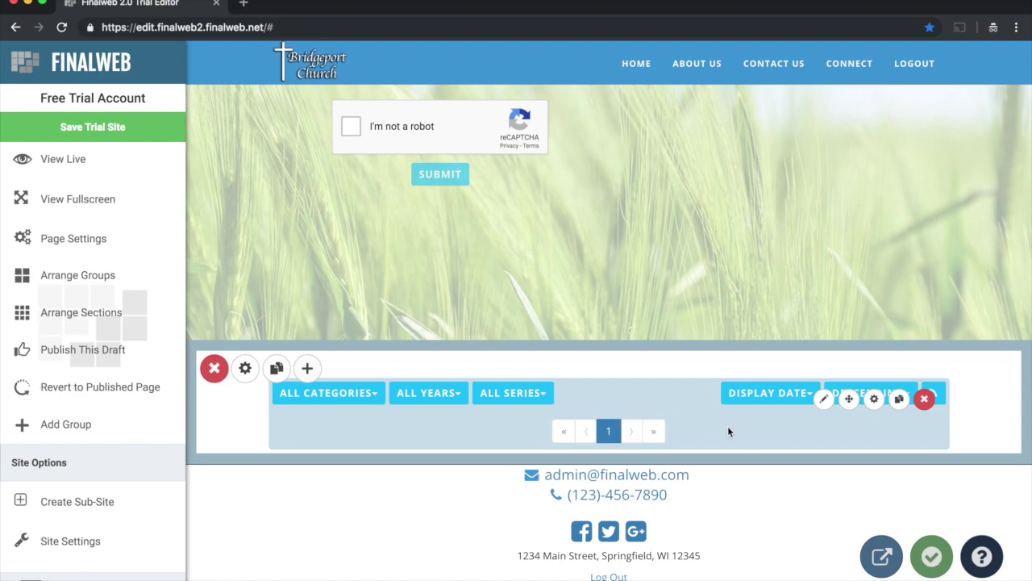
pyautogui.click(824, 399)
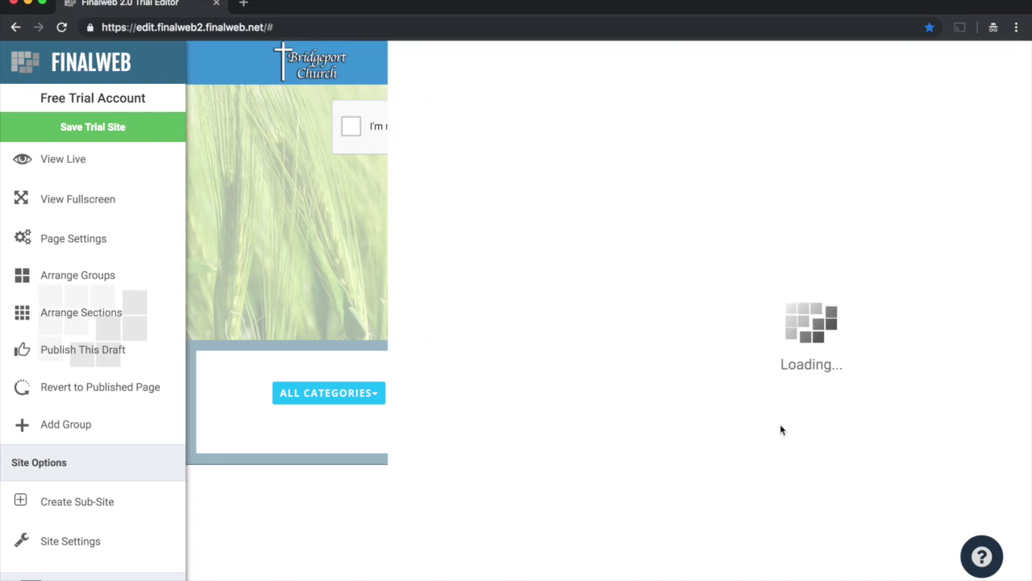
# Step: Upload sermon1.mp3 to the Sermons library titled 'James 1: Dealing with Trials'
pyautogui.click(343, 576)
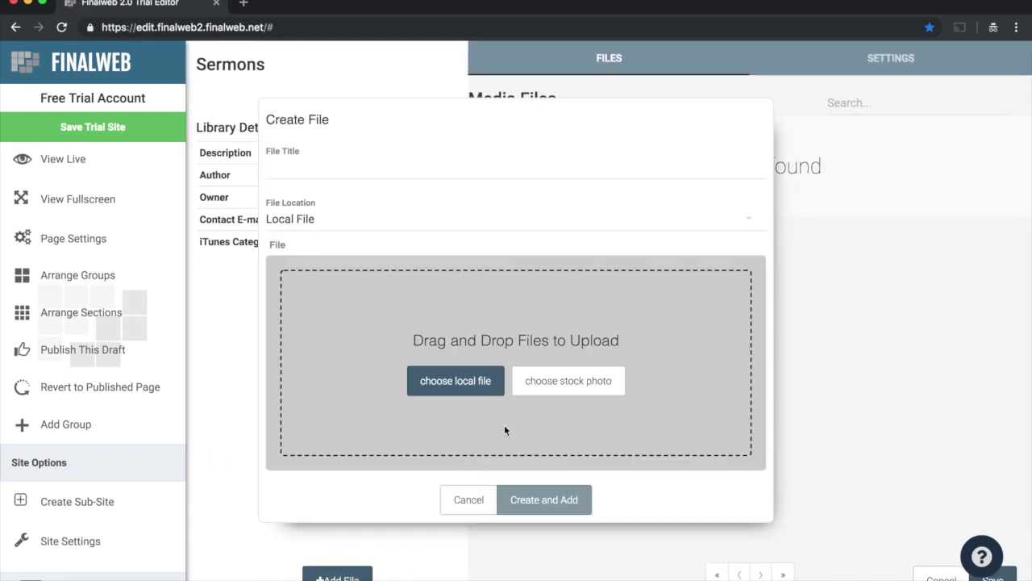
pyautogui.click(458, 381)
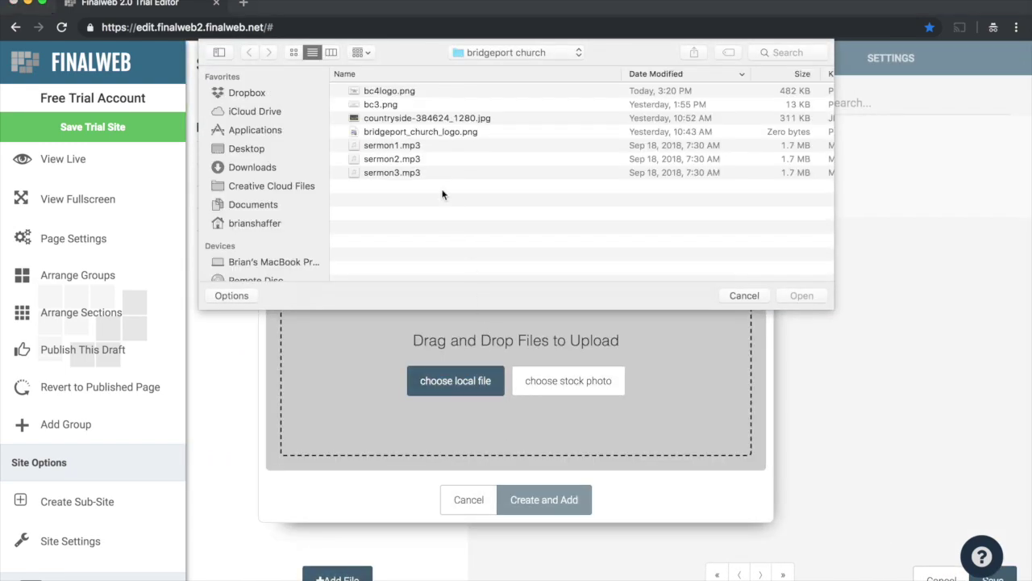
pyautogui.doubleClick(410, 147)
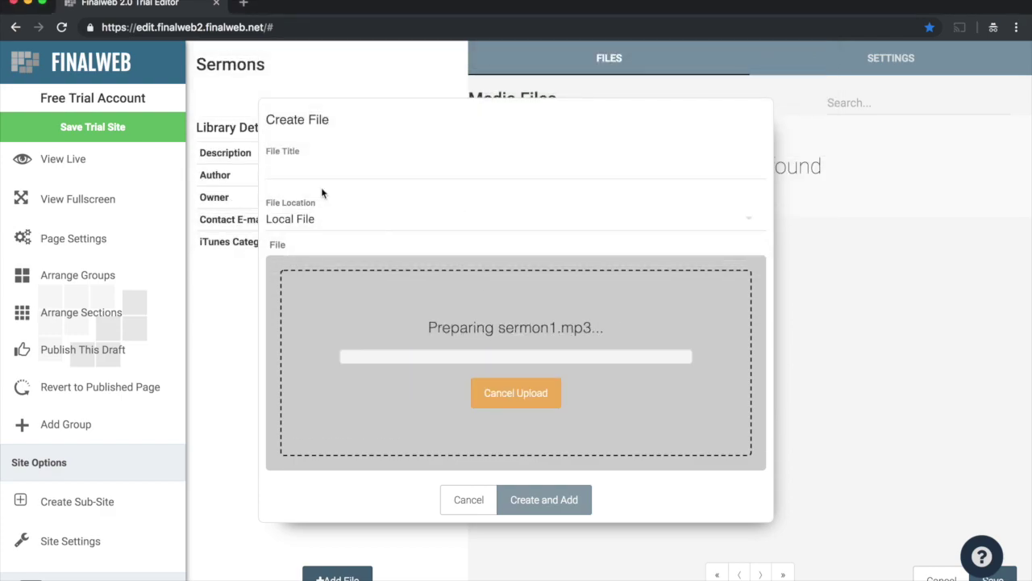
pyautogui.click(306, 171)
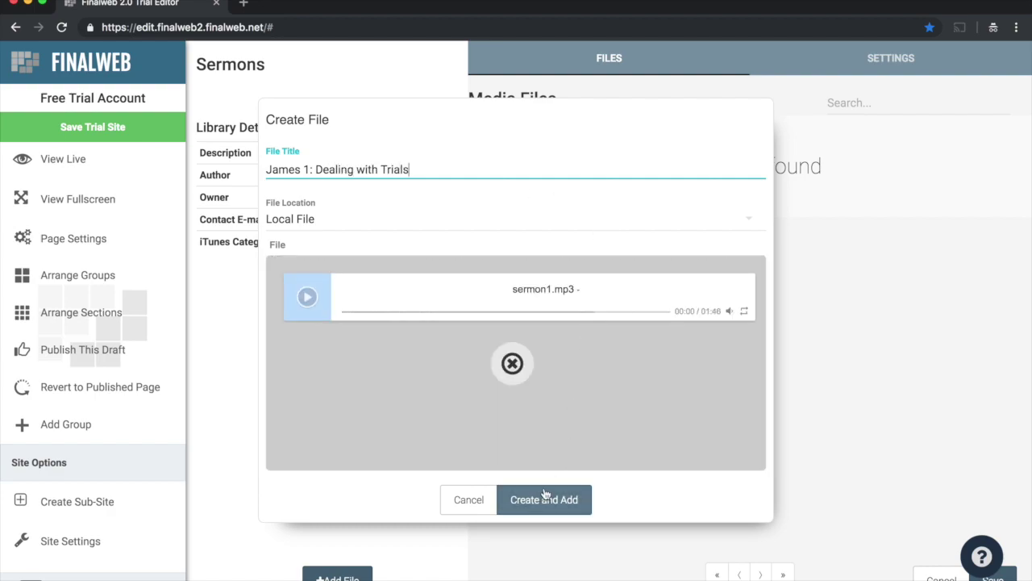
pyautogui.click(545, 499)
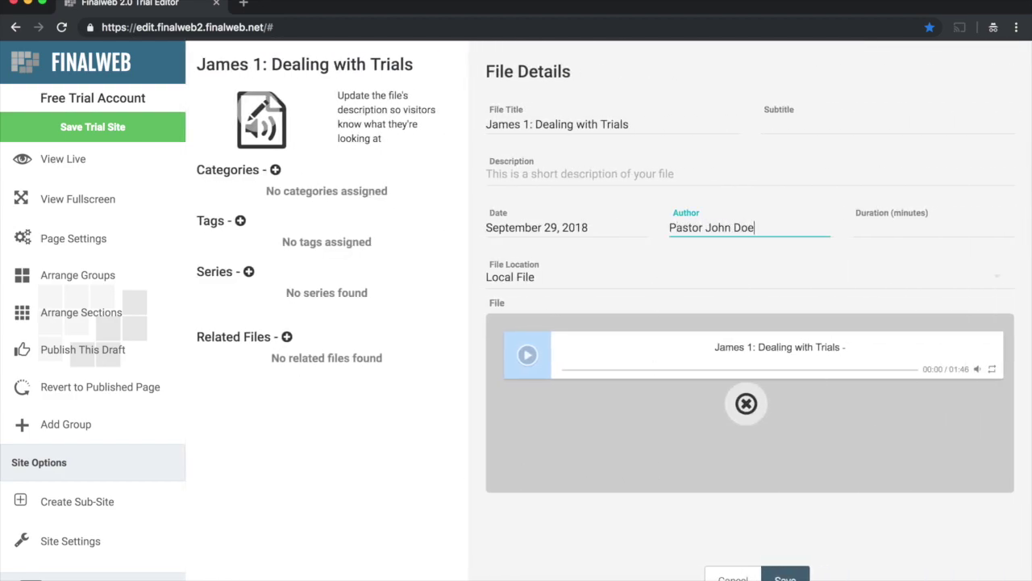
# Step: Make a 'storm' stock photo the James 1 sermon's thumbnail and save the Sermons library
pyautogui.click(255, 110)
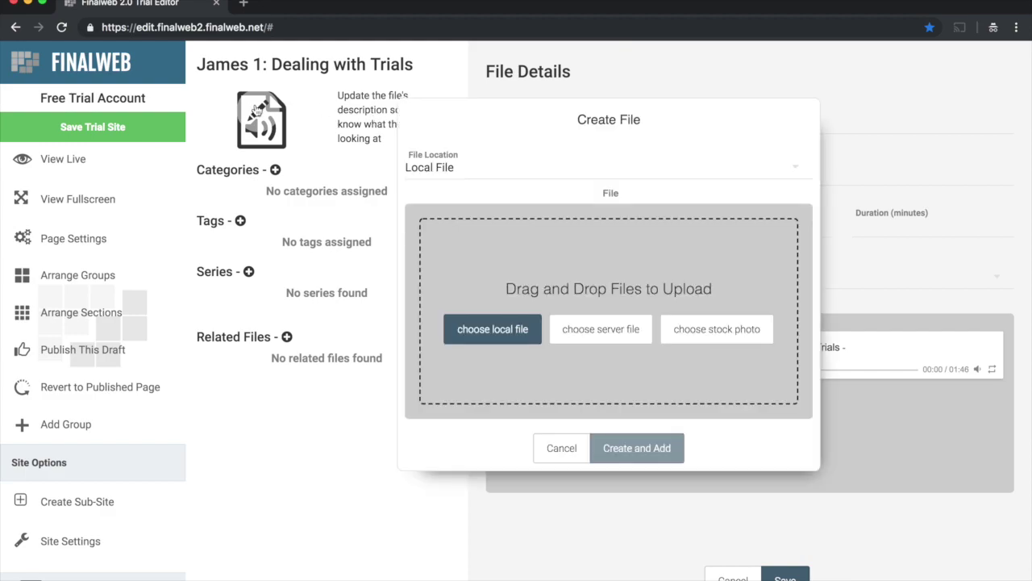
pyautogui.click(676, 329)
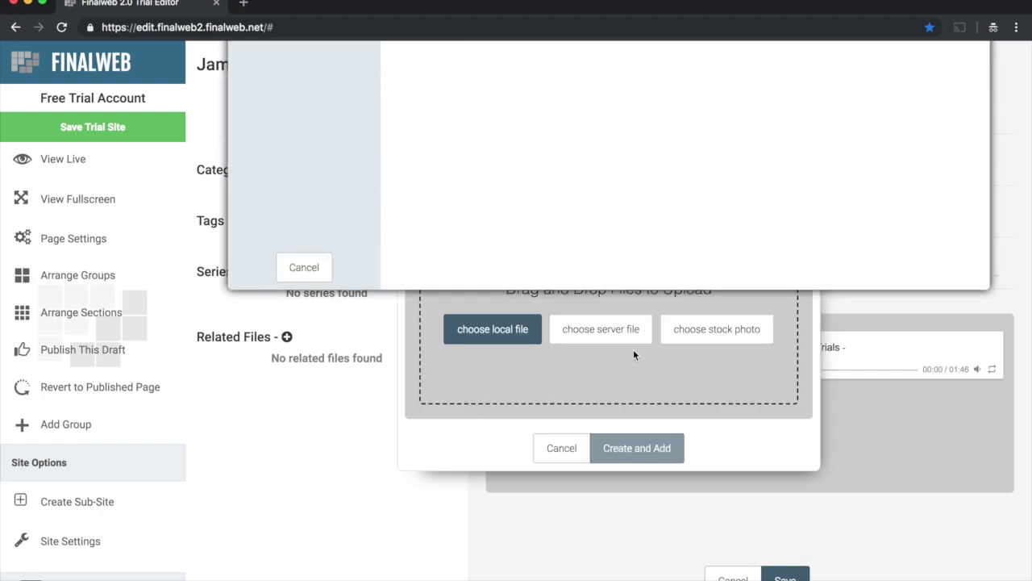
pyautogui.click(431, 58)
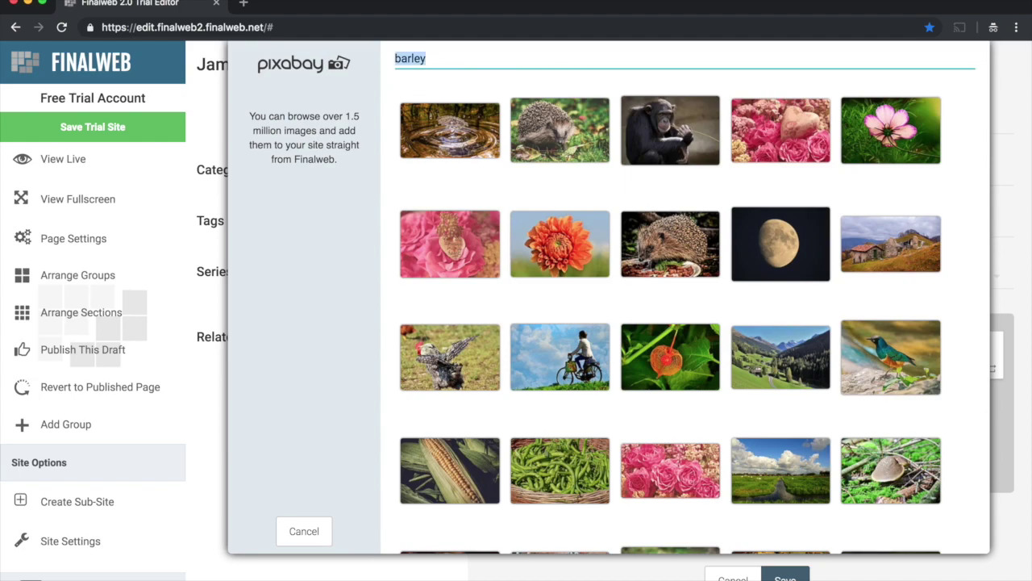
pyautogui.write('storm')
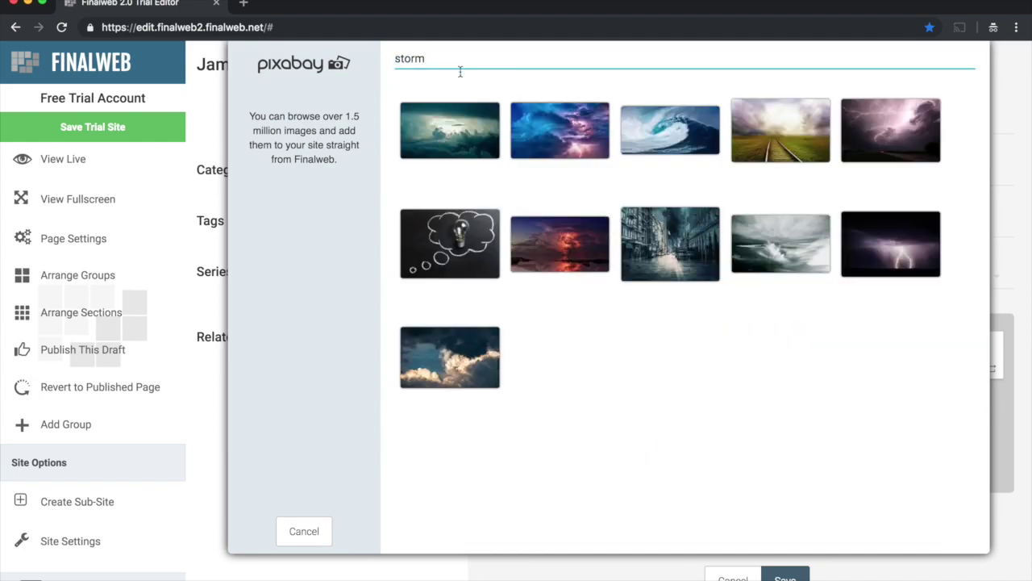
pyautogui.click(554, 128)
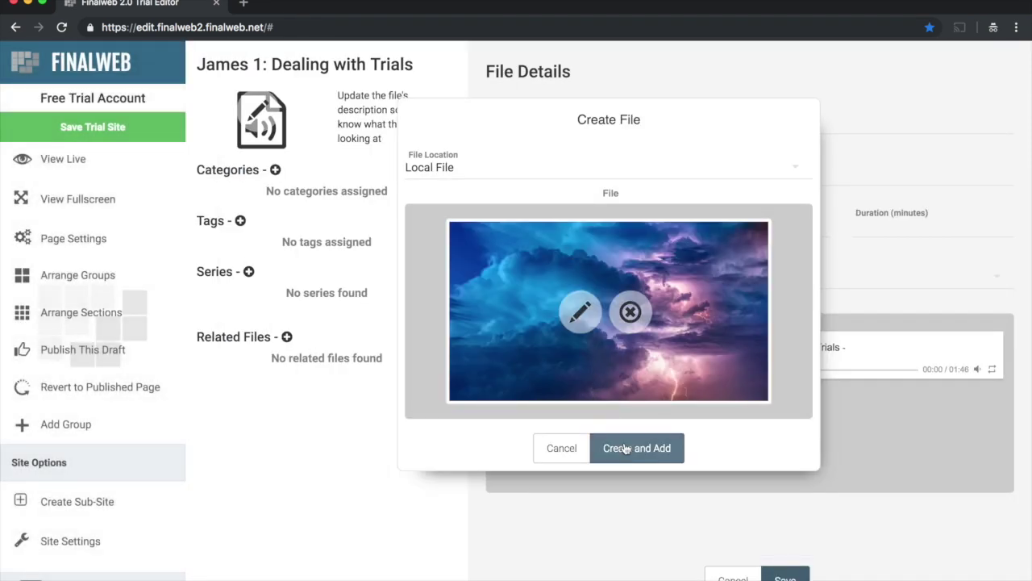
pyautogui.click(630, 449)
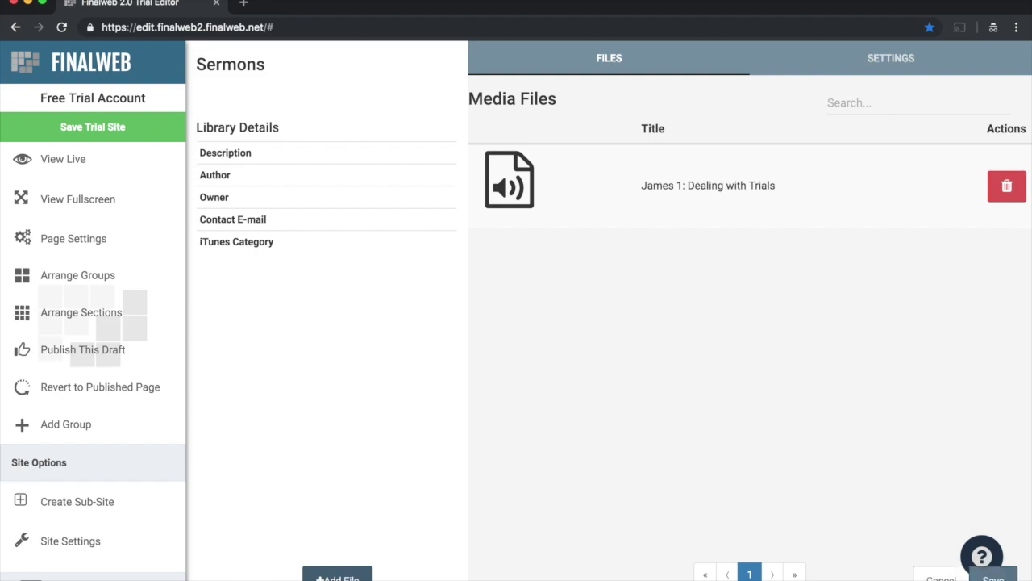
pyautogui.click(925, 570)
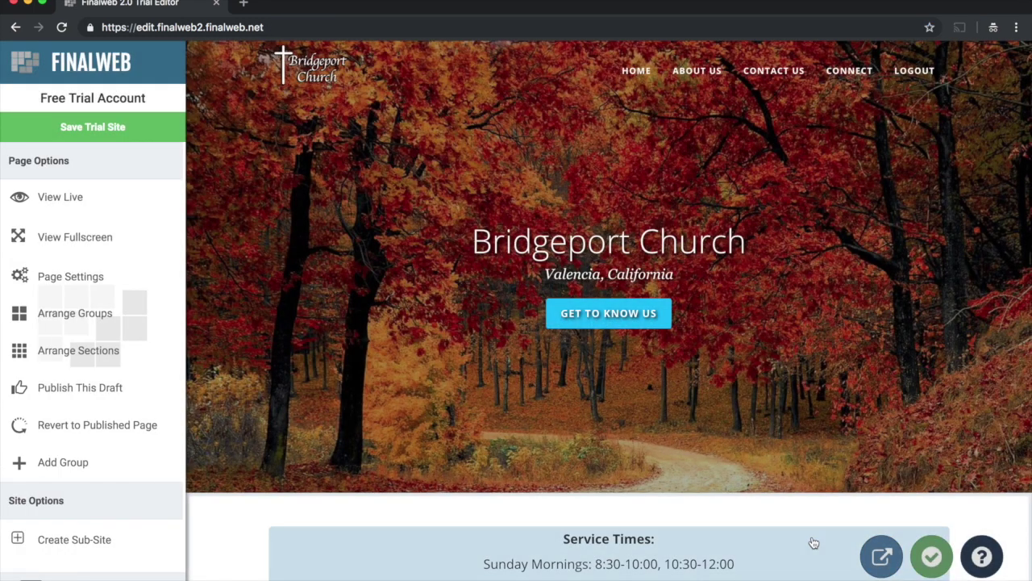
pyautogui.scroll(-15, 811, 536)
pyautogui.scroll(-1, 812, 539)
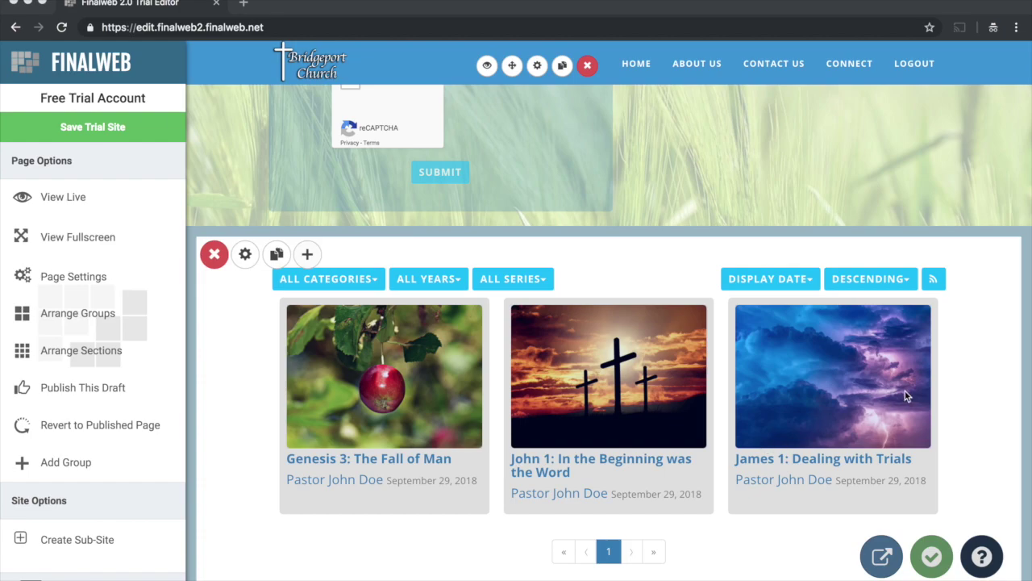
pyautogui.scroll(2, 951, 375)
pyautogui.scroll(5, 952, 374)
pyautogui.scroll(-10, 783, 330)
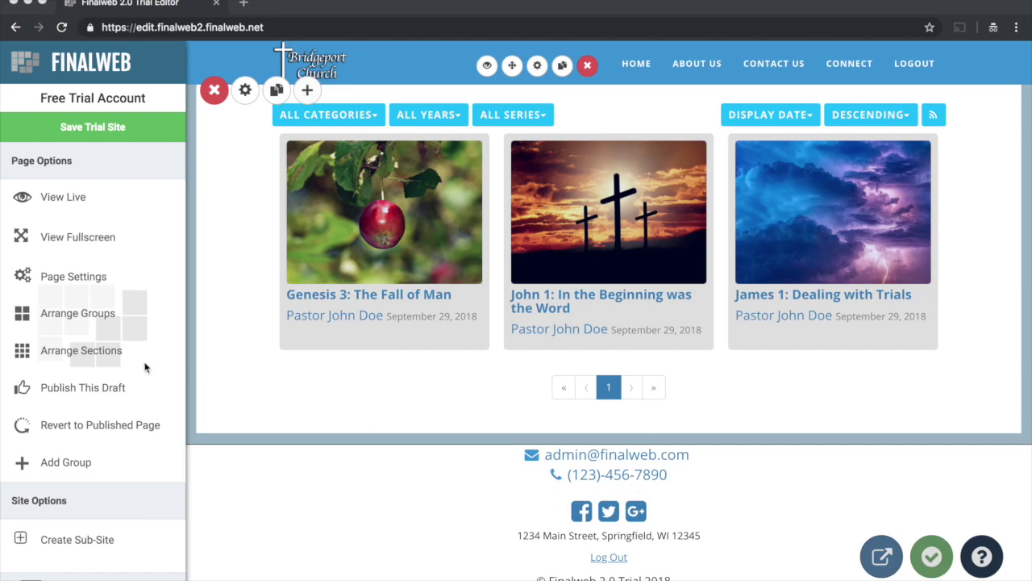
pyautogui.scroll(-5, 51, 285)
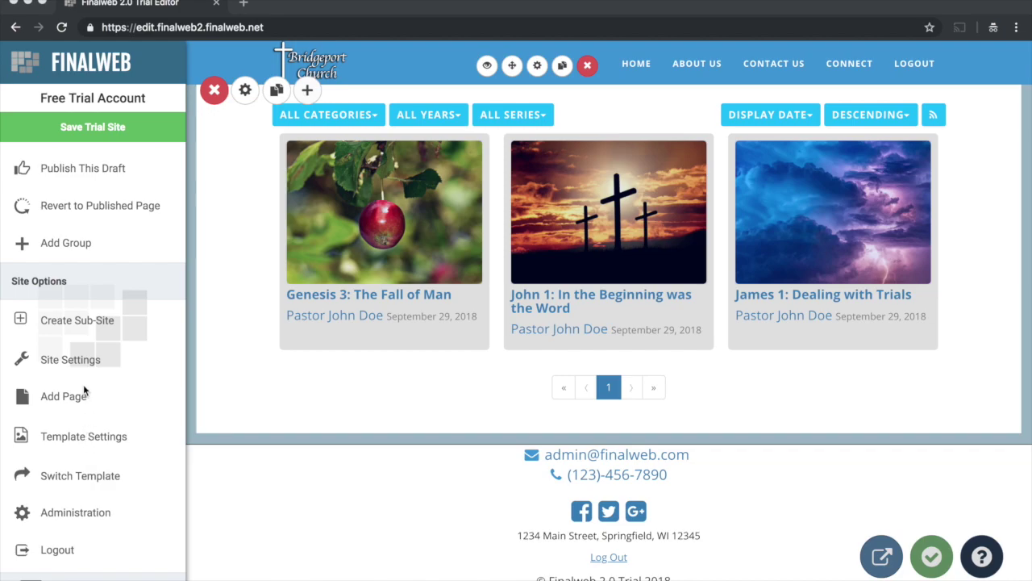
# Step: Replace the Site Title 'Finalweb 2.0 Trial' with 'Bridgeport Church' in Site Settings and save
pyautogui.click(79, 364)
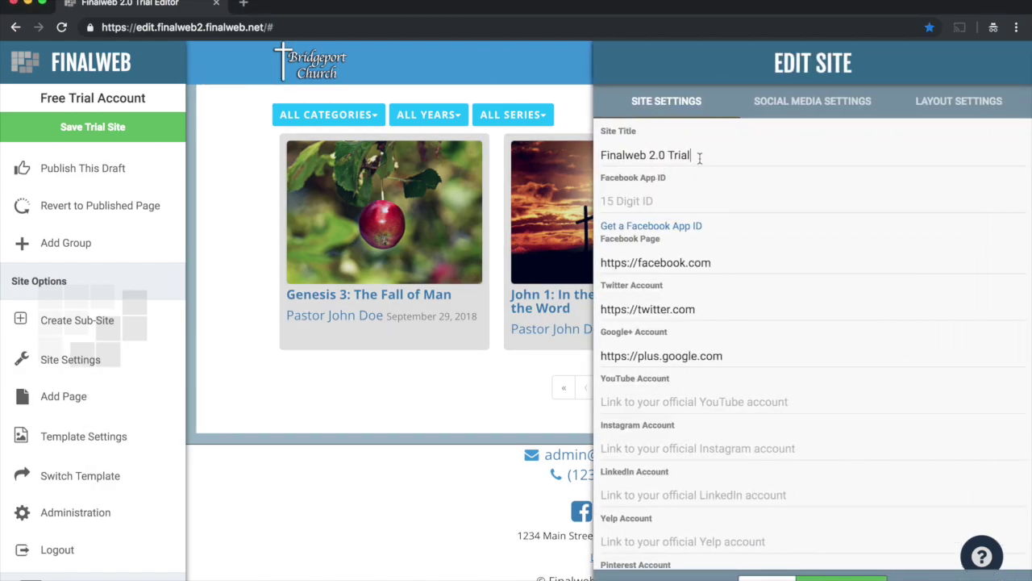
pyautogui.moveTo(699, 156); pyautogui.dragTo(575, 152)
pyautogui.write('Bridgepor')
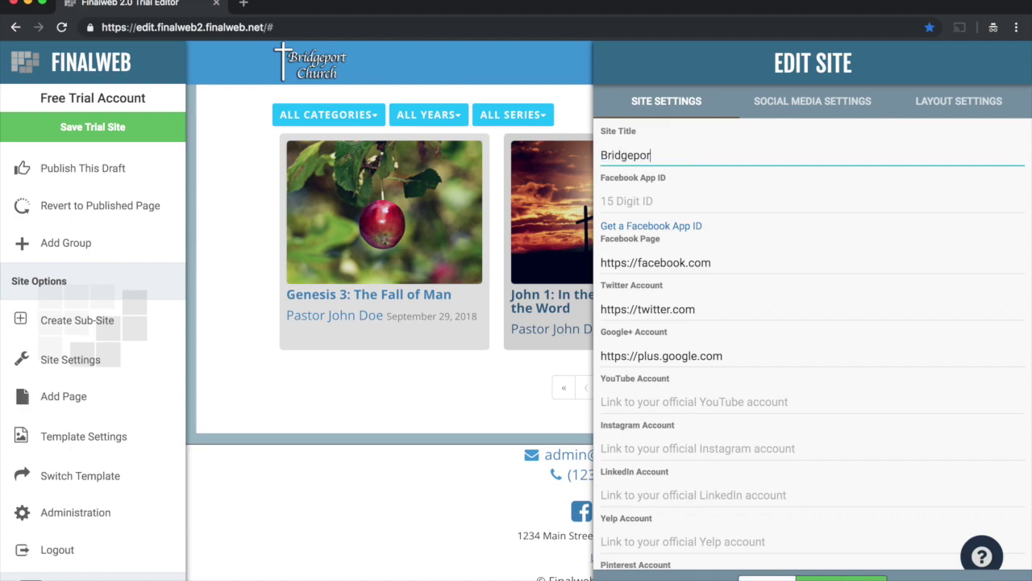
pyautogui.write('t Church')
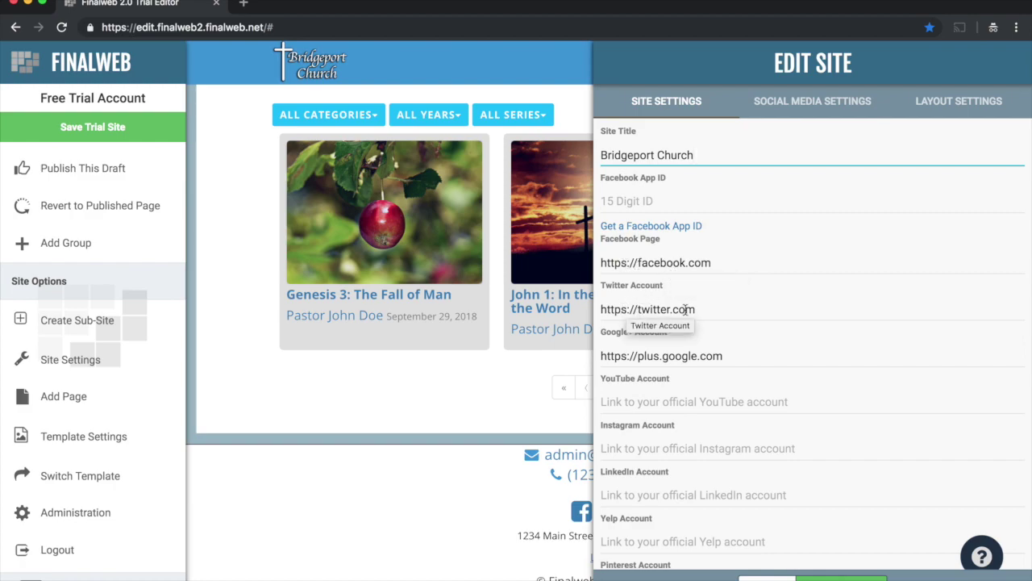
pyautogui.scroll(-5, 708, 306)
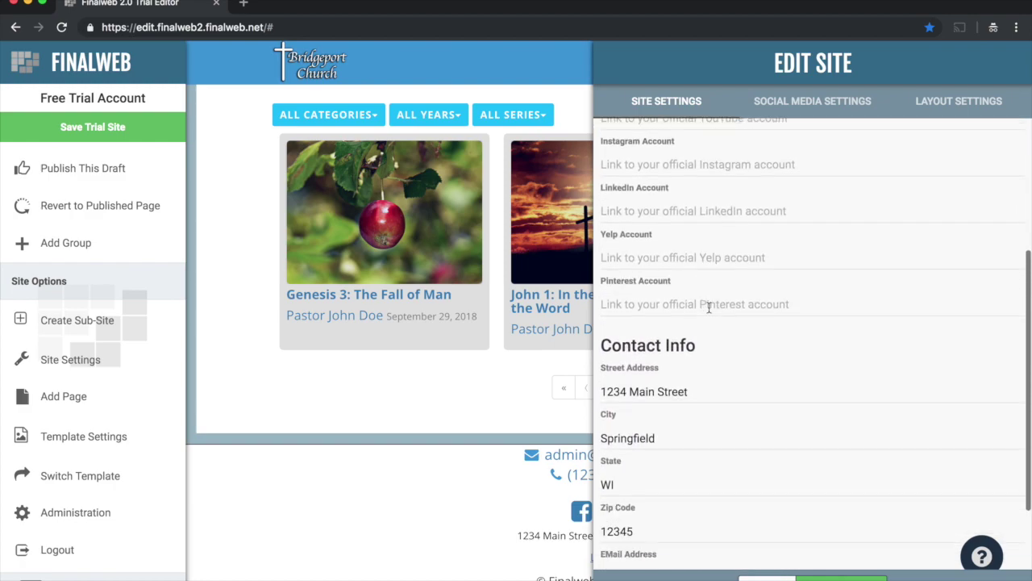
pyautogui.scroll(-3, 709, 307)
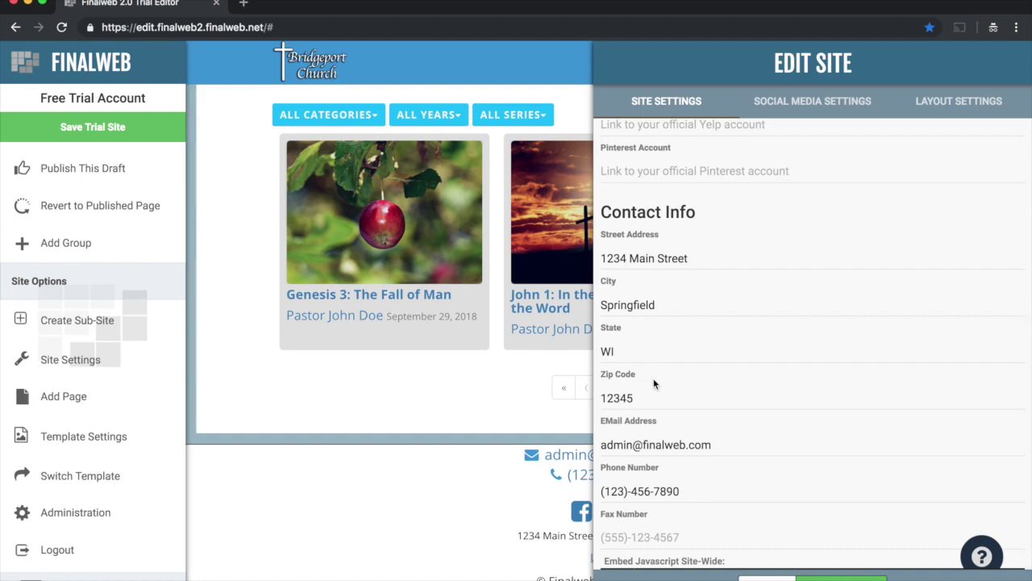
pyautogui.click(815, 577)
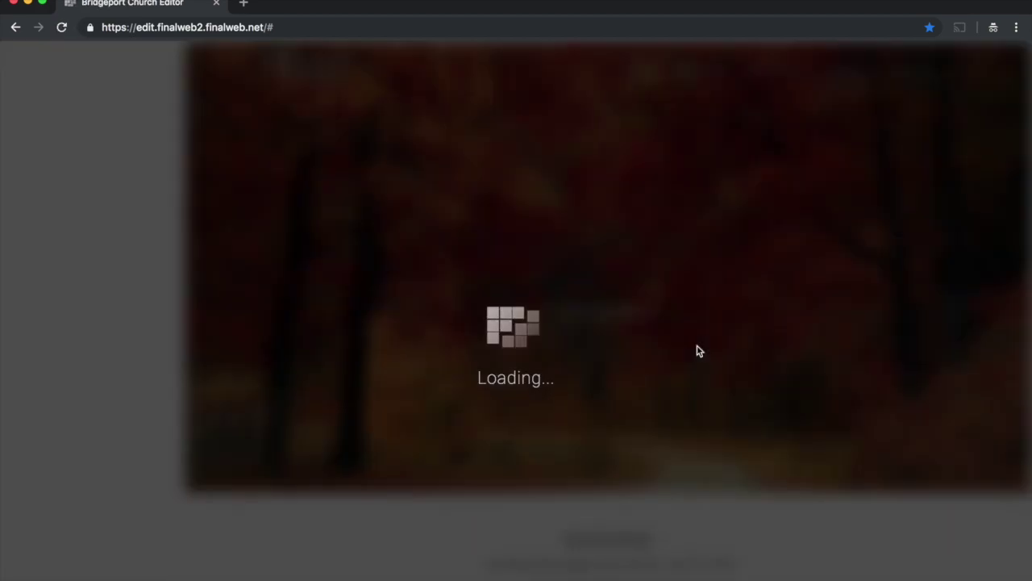
pyautogui.scroll(-15, 714, 385)
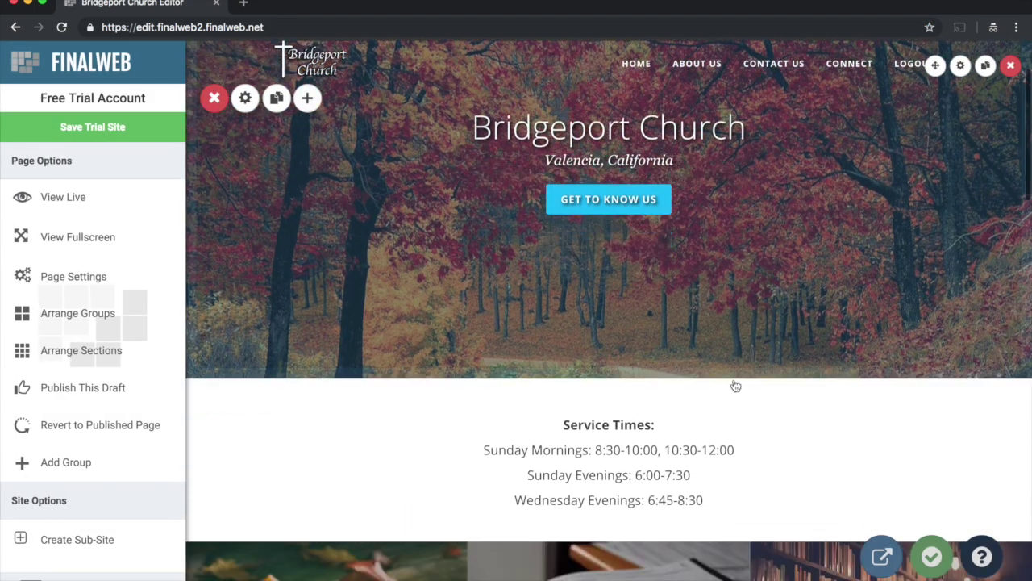
pyautogui.scroll(10, 733, 377)
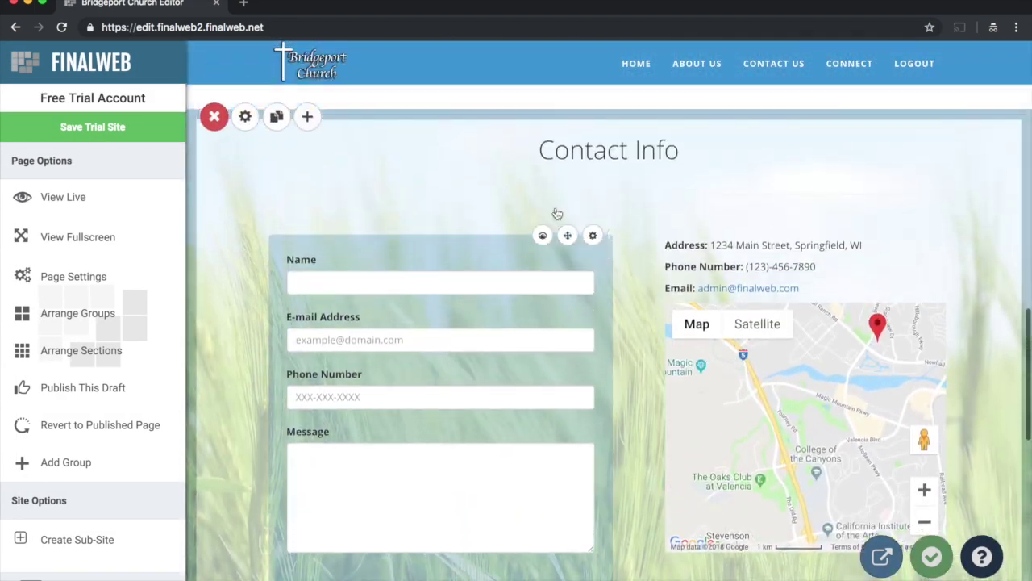
pyautogui.scroll(5, 708, 239)
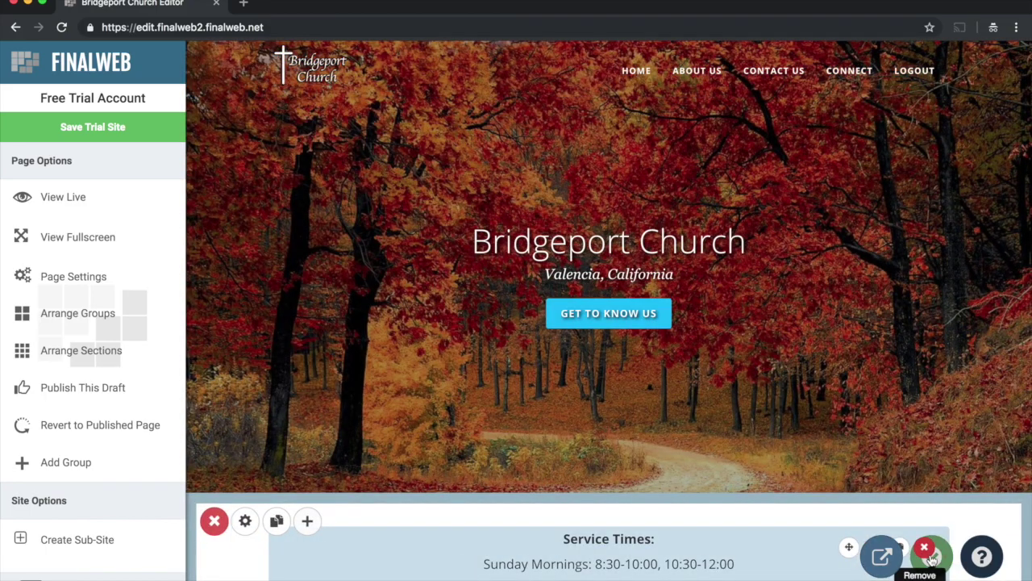
# Step: Publish the Bridgeport Church homepage draft and acknowledge the success message
pyautogui.click(932, 558)
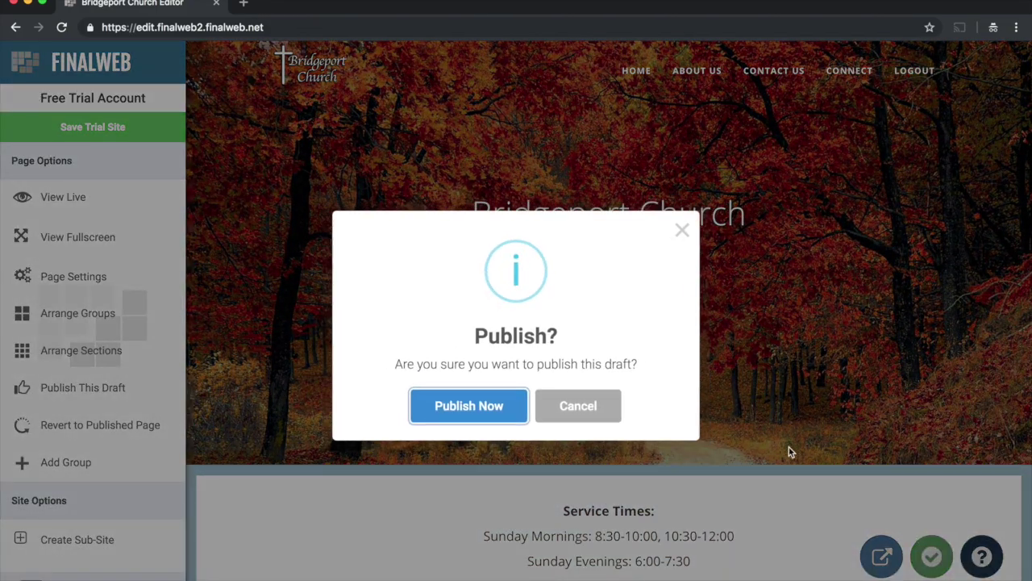
pyautogui.click(525, 413)
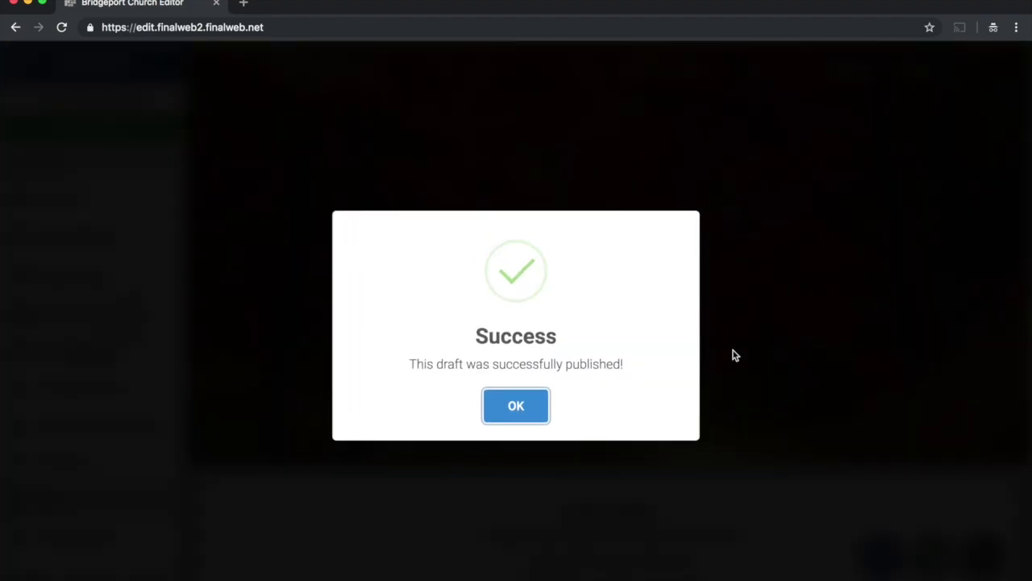
pyautogui.click(532, 403)
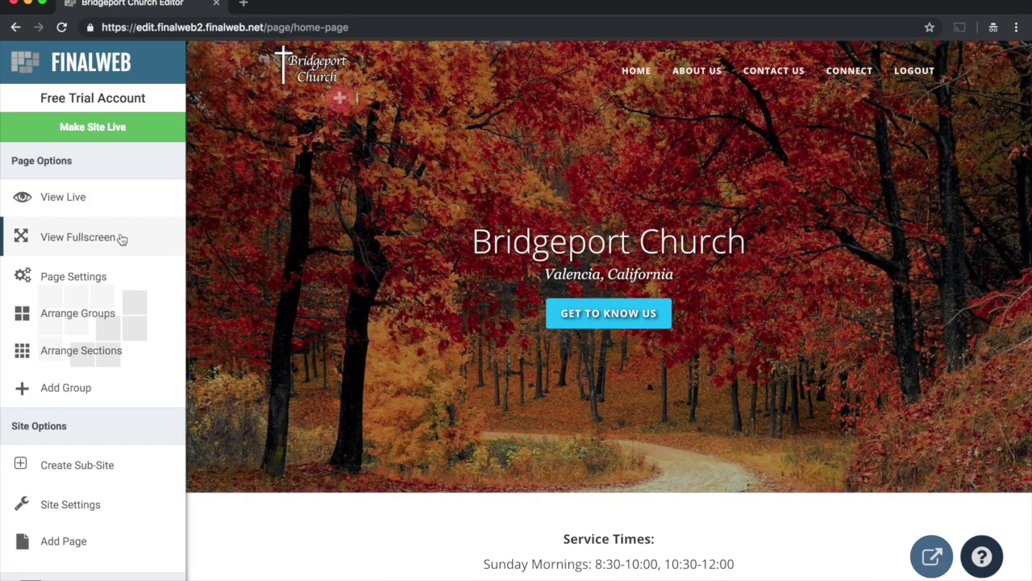
pyautogui.click(81, 239)
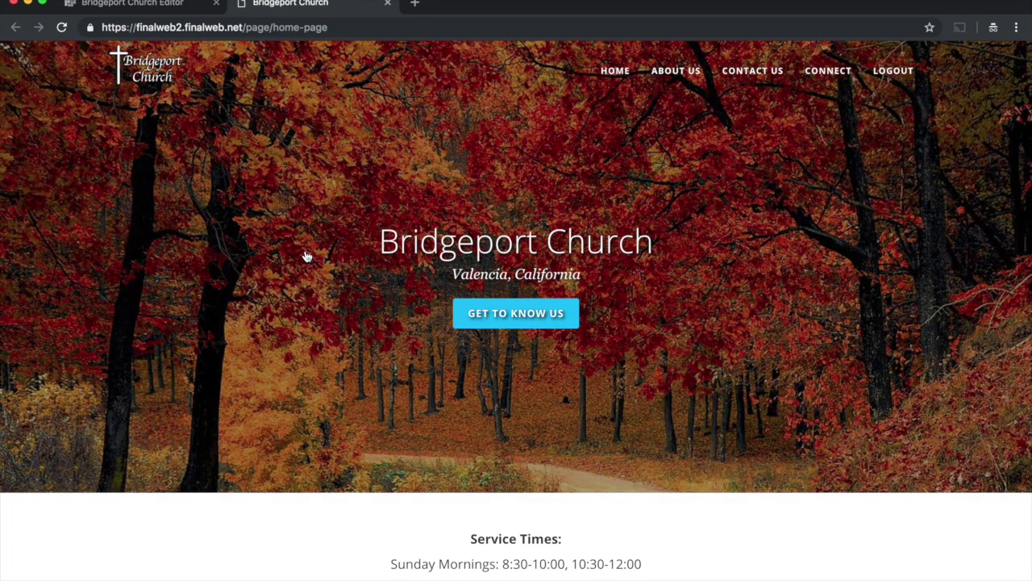
pyautogui.scroll(-5, 331, 317)
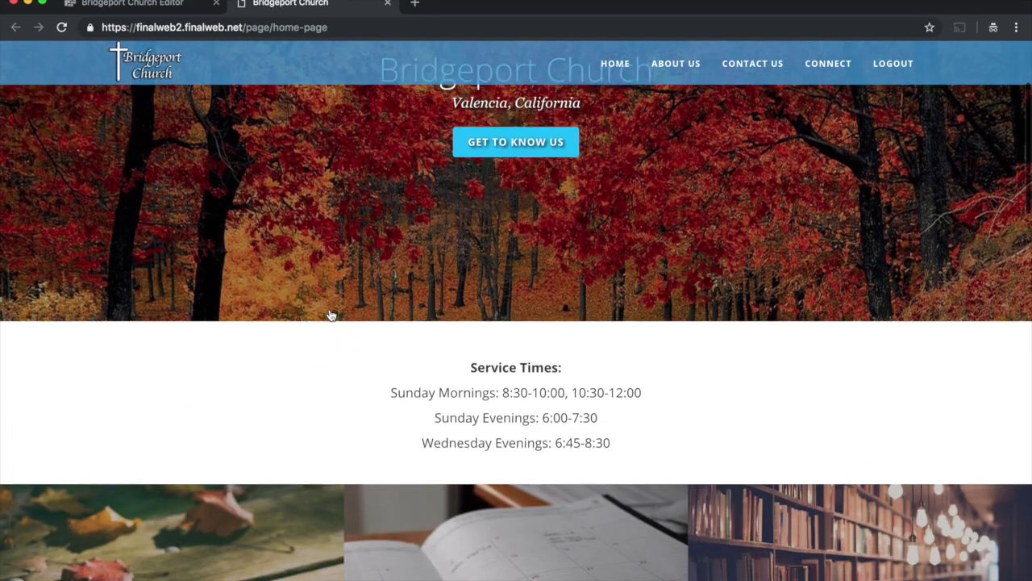
pyautogui.scroll(-15, 330, 317)
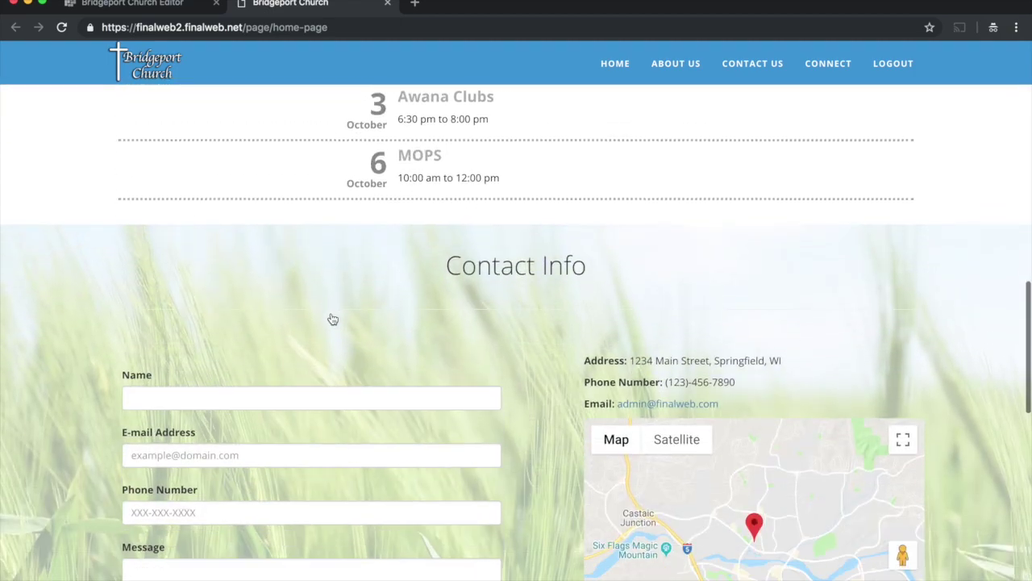
pyautogui.scroll(-5, 332, 316)
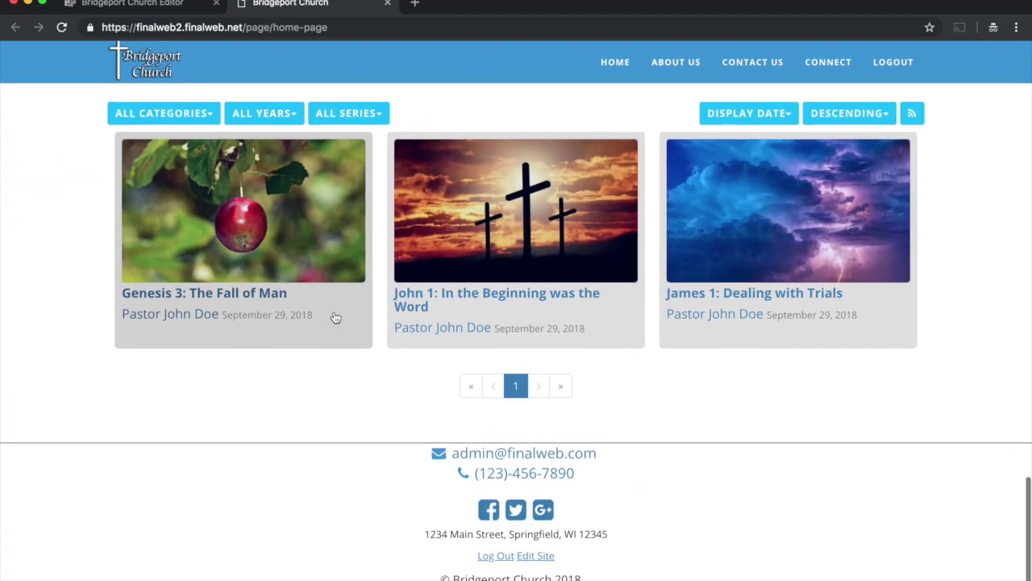
pyautogui.scroll(10, 346, 190)
pyautogui.scroll(15, 346, 190)
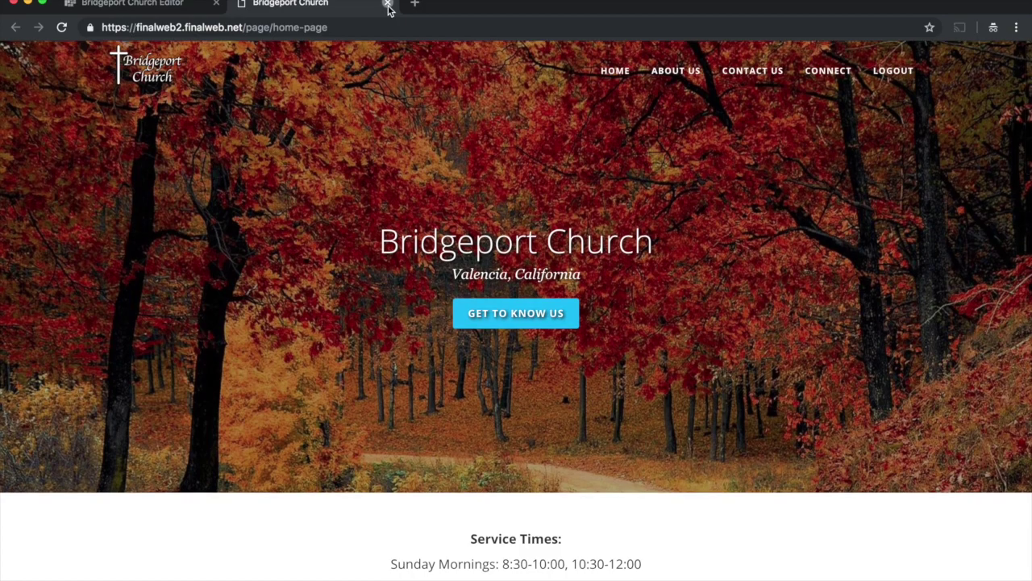
pyautogui.click(387, 5)
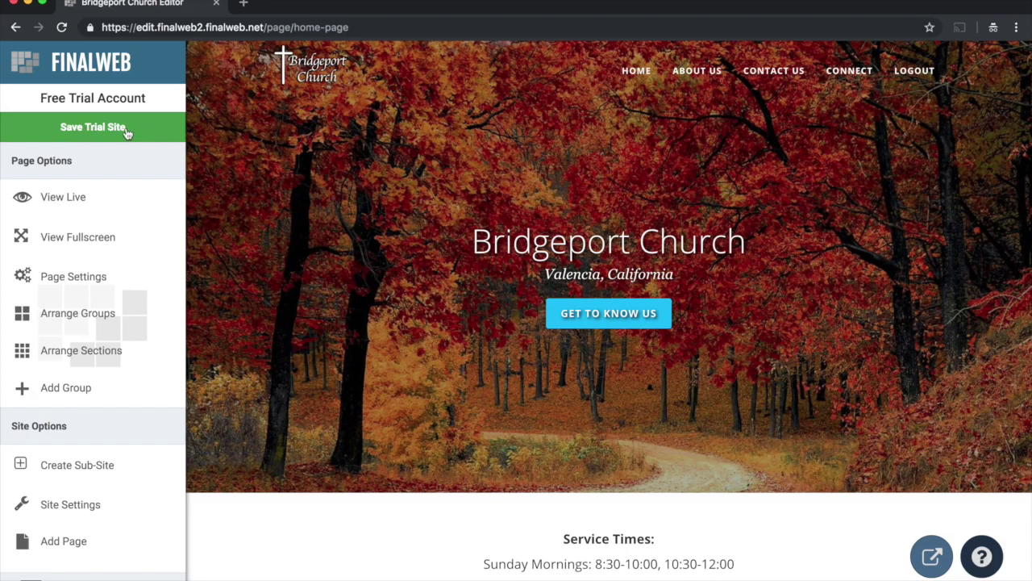
# Step: Save the trial site to a new Bridgeport Church account, autofilling the account details
pyautogui.click(104, 130)
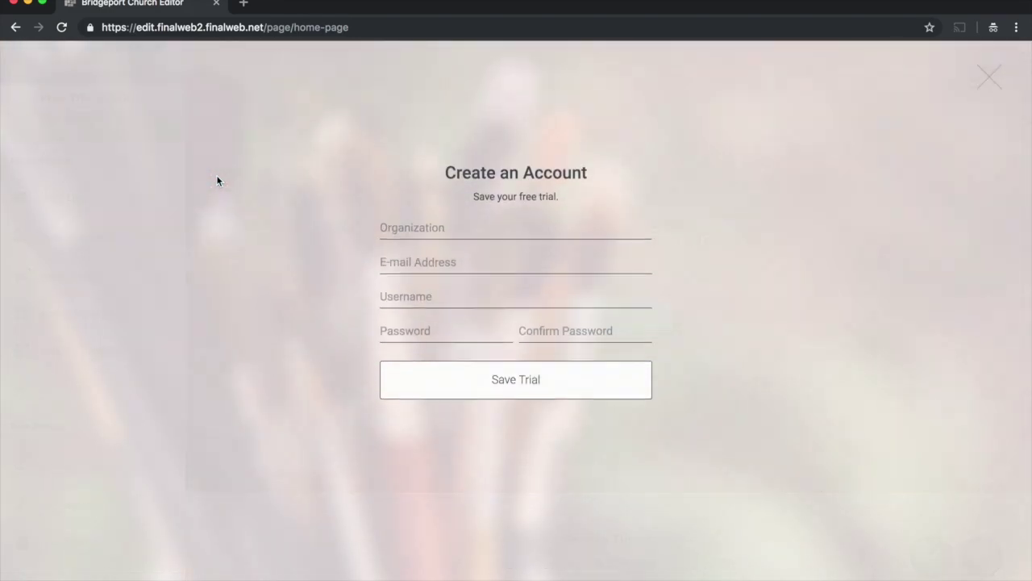
pyautogui.click(413, 276)
pyautogui.press('Down')
pyautogui.press('Return')
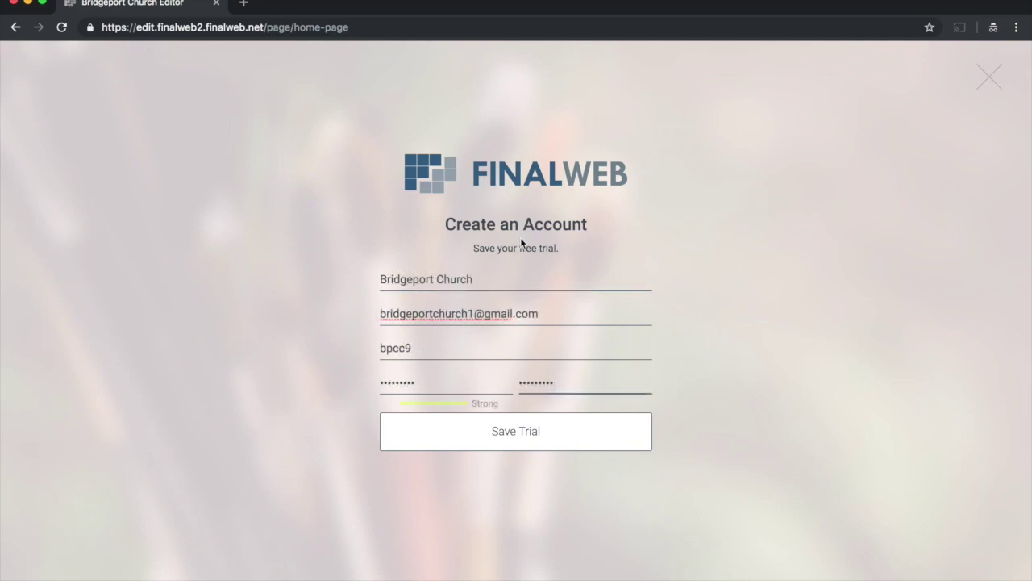
pyautogui.click(523, 429)
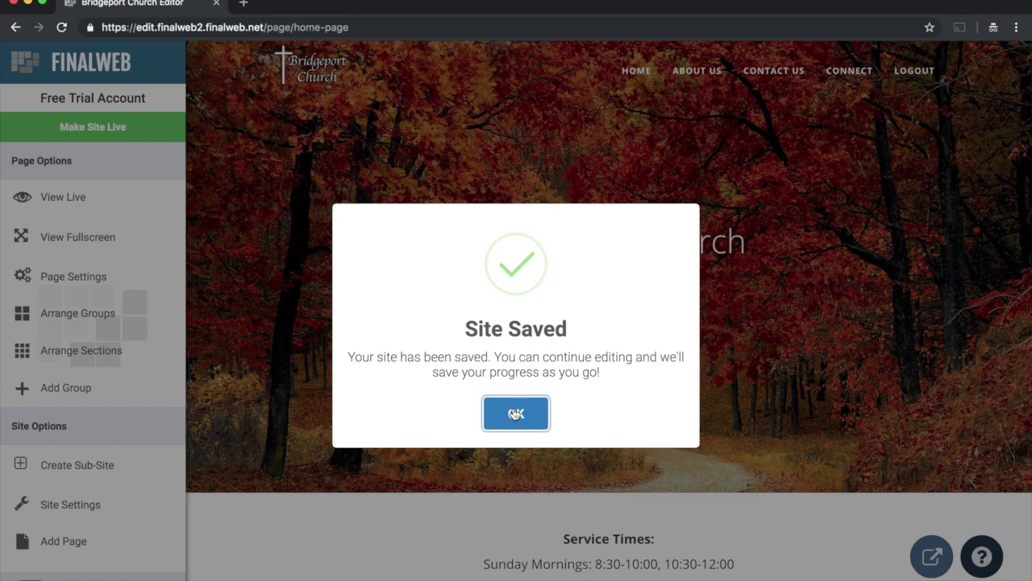
pyautogui.click(516, 414)
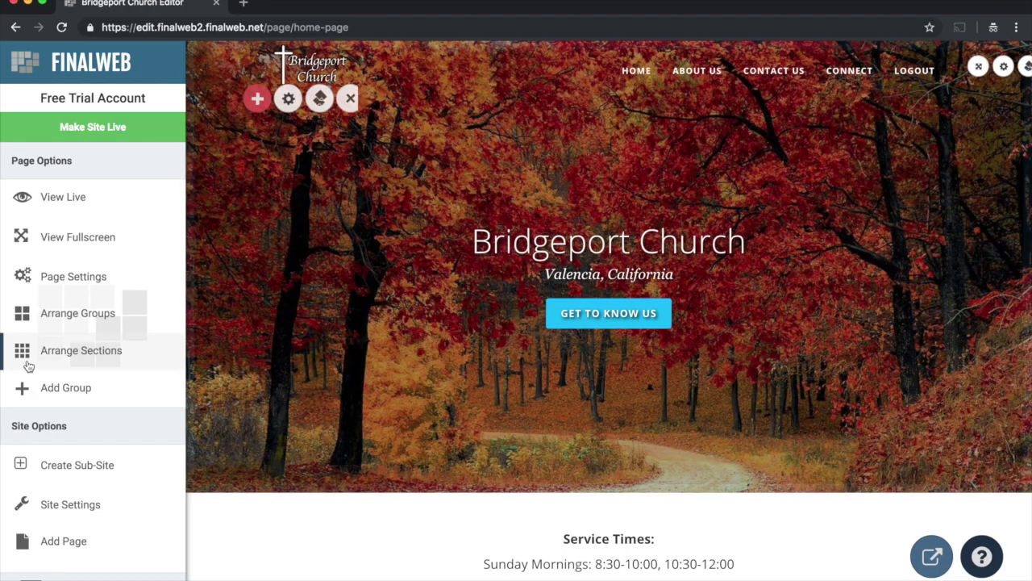
pyautogui.scroll(-3, 36, 359)
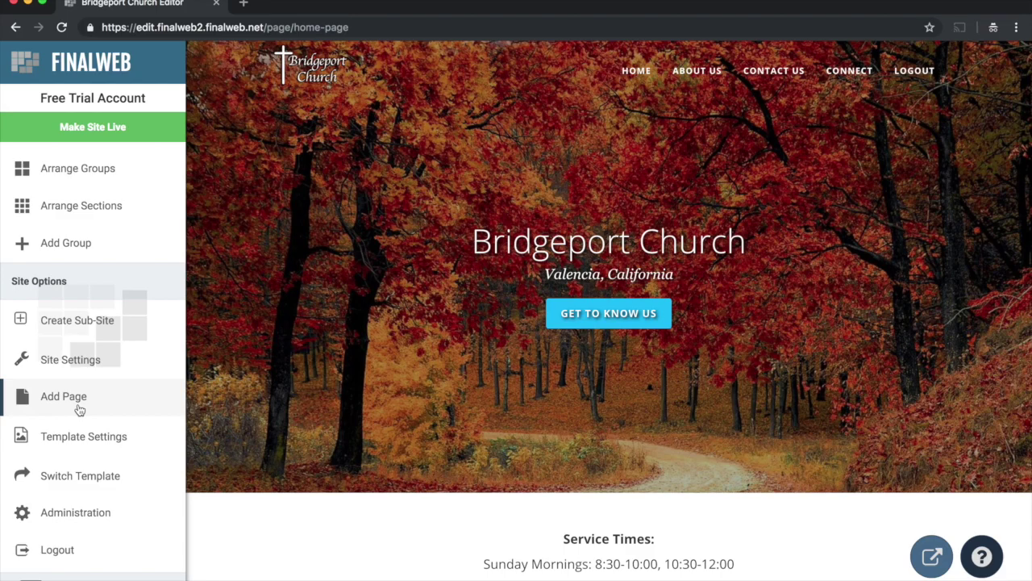
pyautogui.moveTo(317, 371)
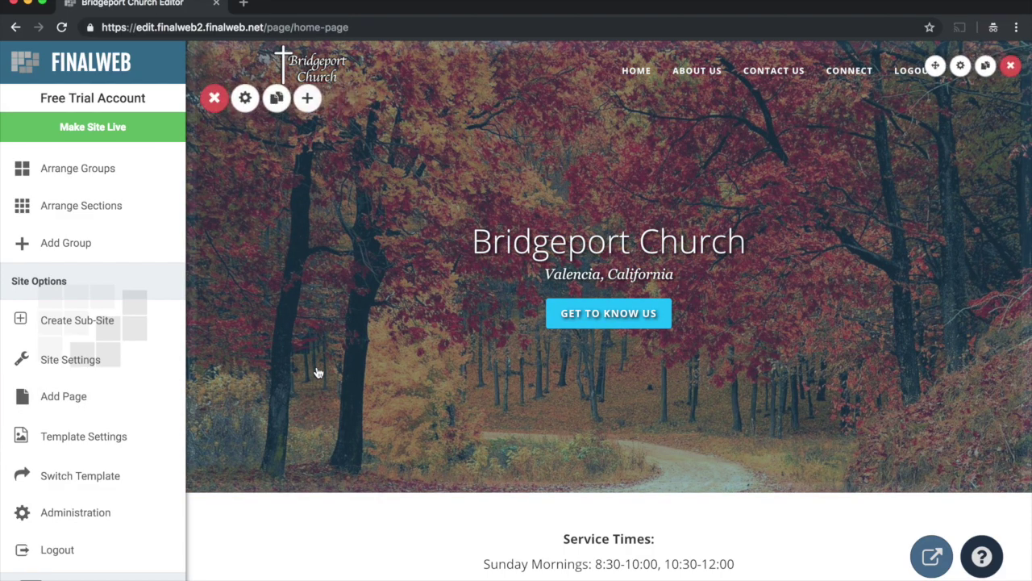